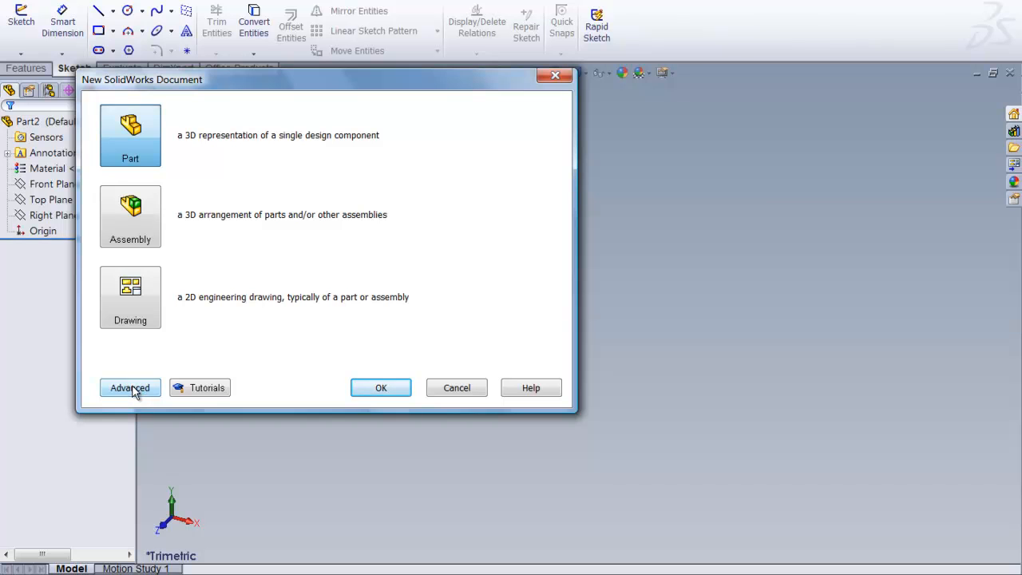
- Create a new part document and set its unit system to IPS (inch, pound, second)
{"action": "left_click", "coordinate": [381, 389]}
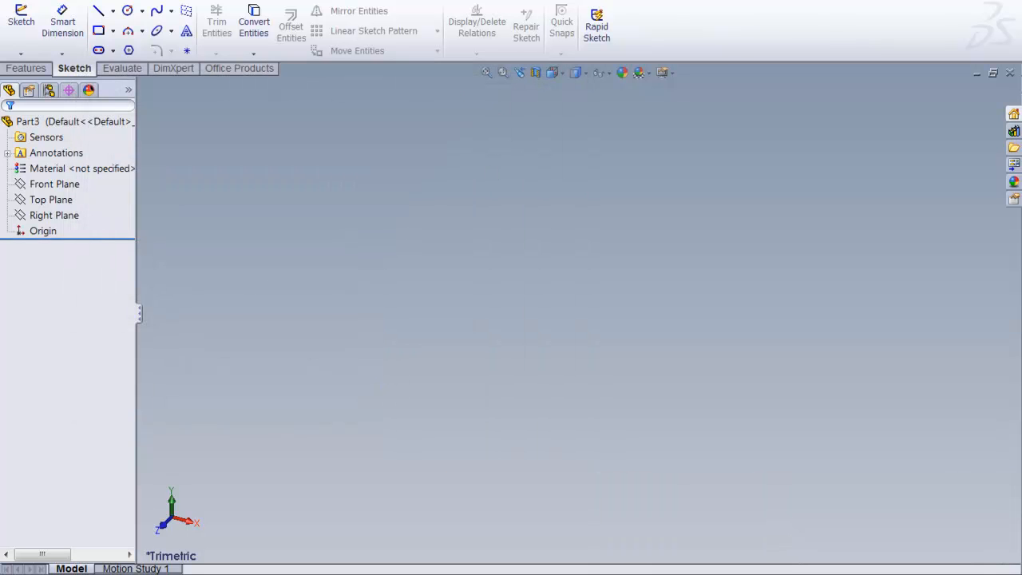
{"action": "left_click", "coordinate": [543, 1]}
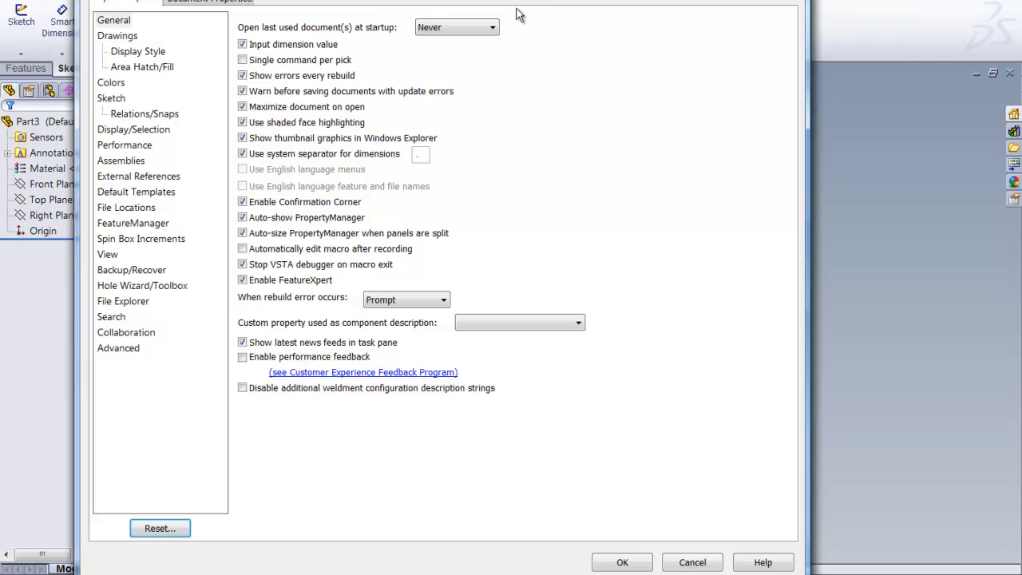
{"action": "left_click", "coordinate": [212, 4]}
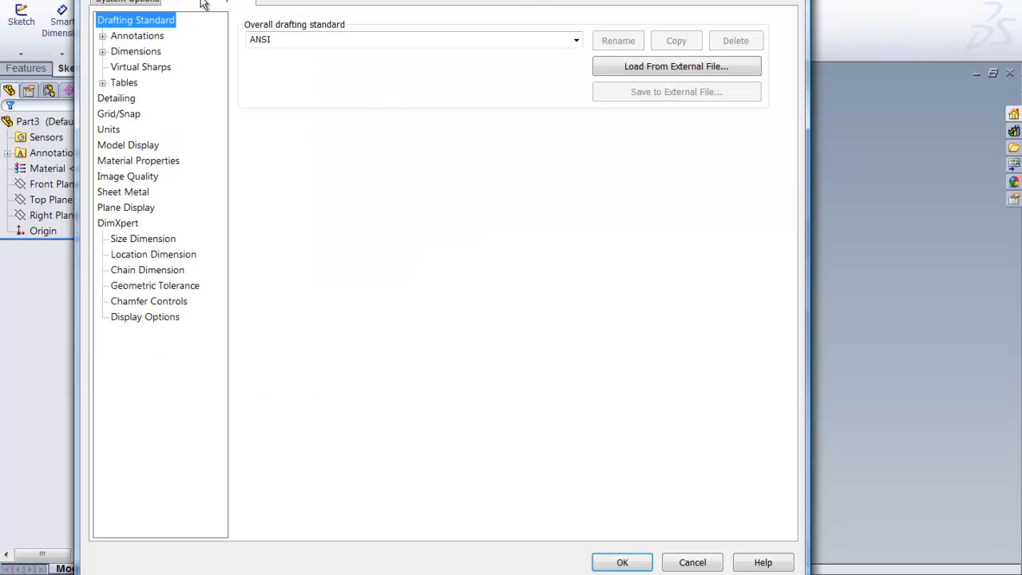
{"action": "left_click", "coordinate": [108, 131]}
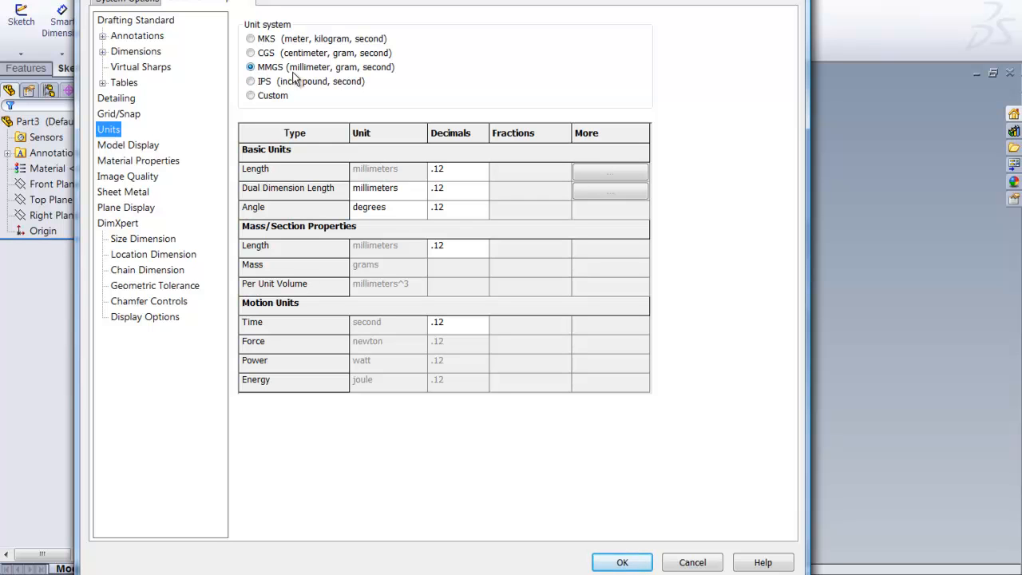
{"action": "left_click", "coordinate": [251, 83]}
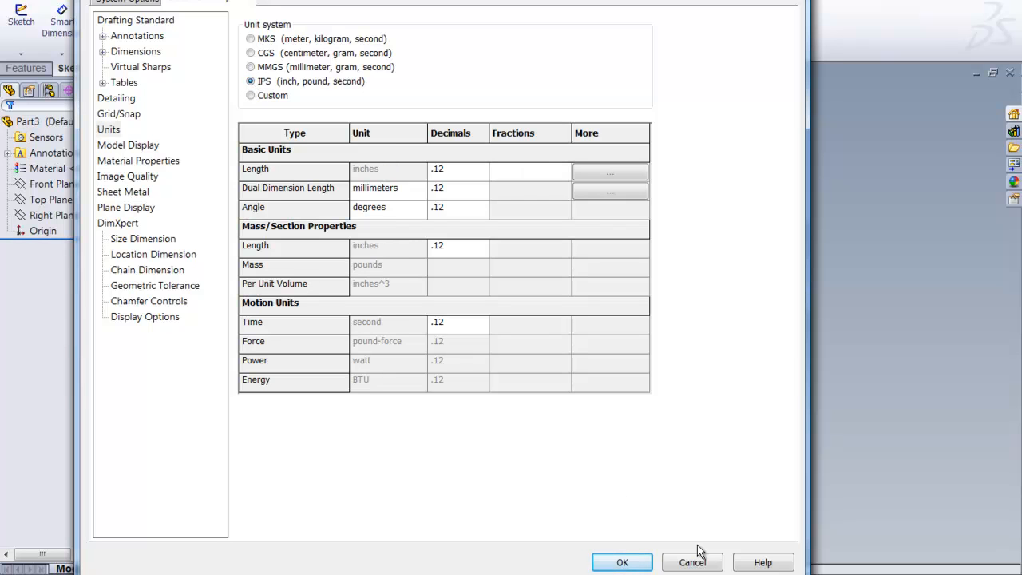
{"action": "left_click", "coordinate": [622, 563]}
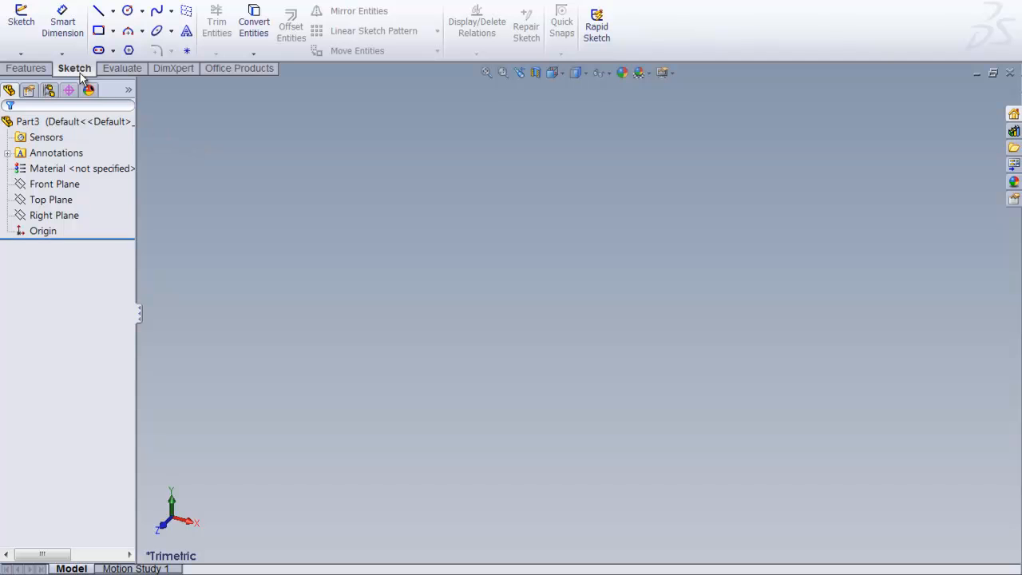
- On the Right Plane, viewed from the right, sketch a horizontal line about 7.63 in long well below the origin
{"action": "left_click", "coordinate": [98, 12]}
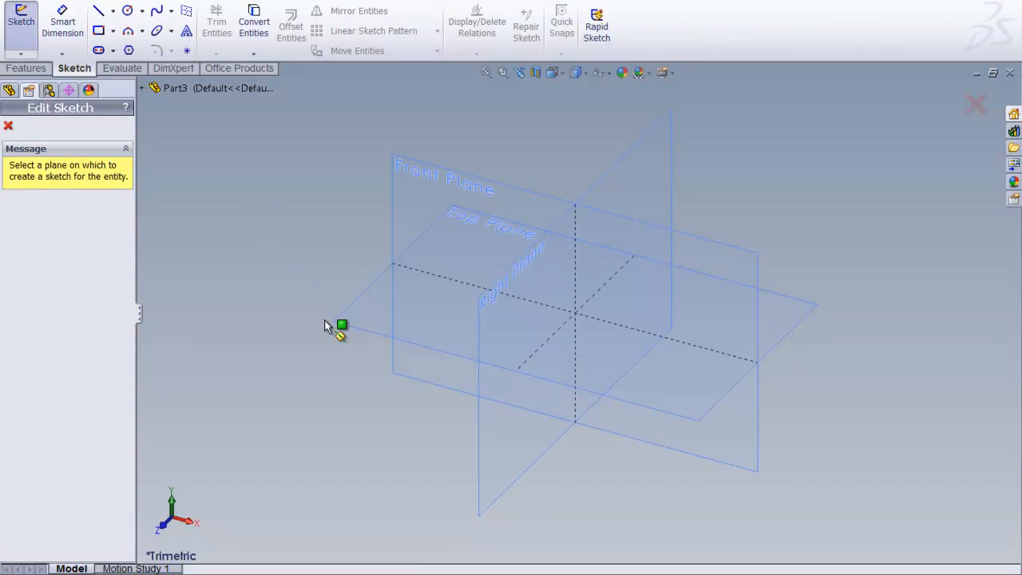
{"action": "left_click", "coordinate": [506, 329]}
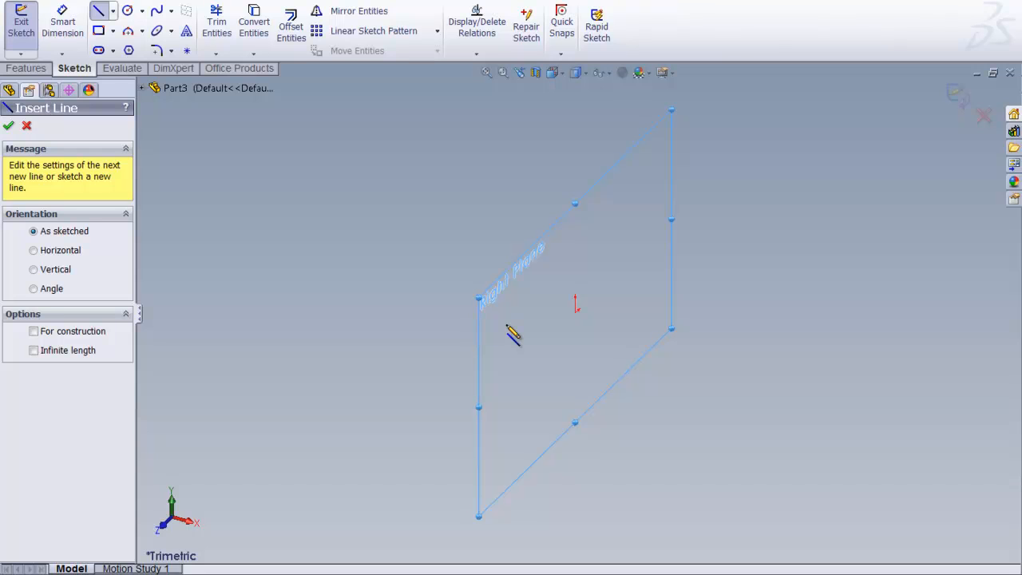
{"action": "left_click", "coordinate": [575, 73]}
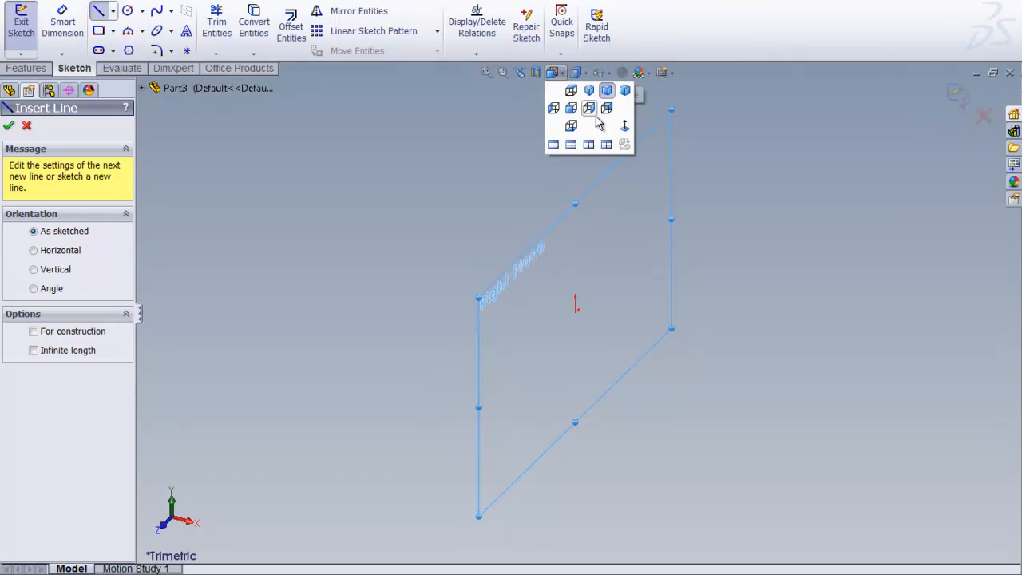
{"action": "left_click", "coordinate": [595, 115]}
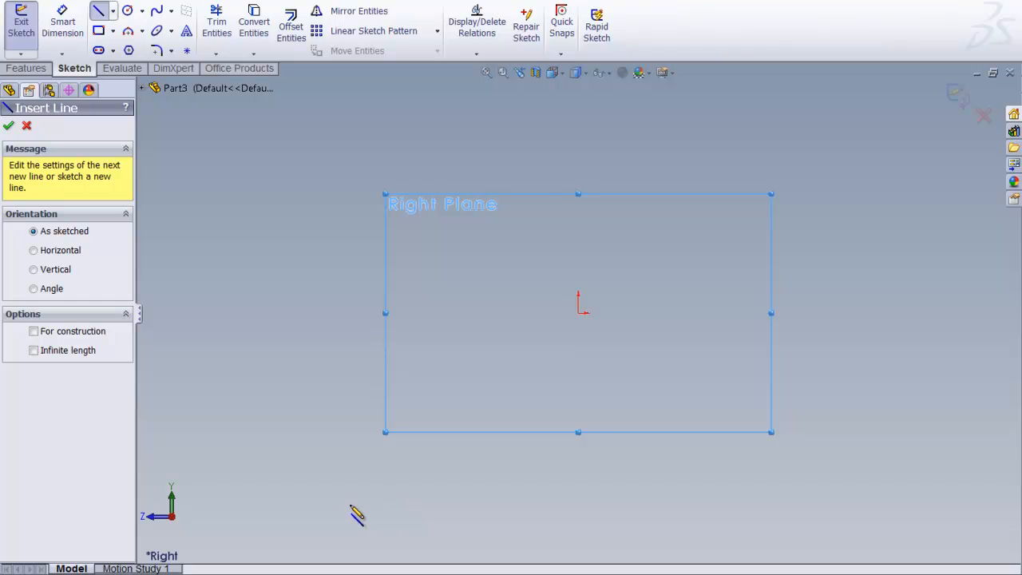
{"action": "left_click", "coordinate": [383, 524]}
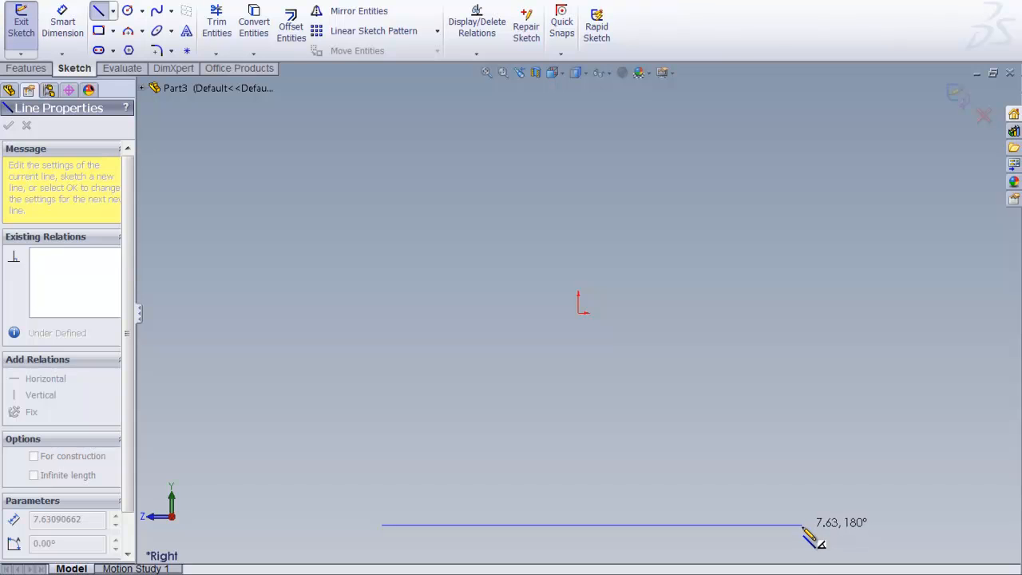
{"action": "left_click", "coordinate": [803, 525]}
{"action": "right_click", "coordinate": [803, 525]}
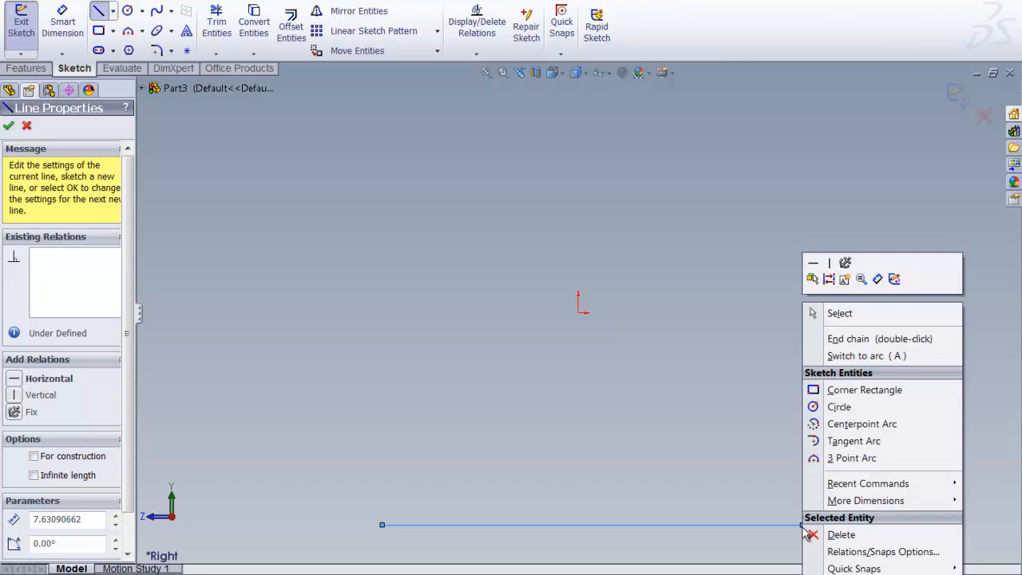
{"action": "left_click", "coordinate": [848, 312]}
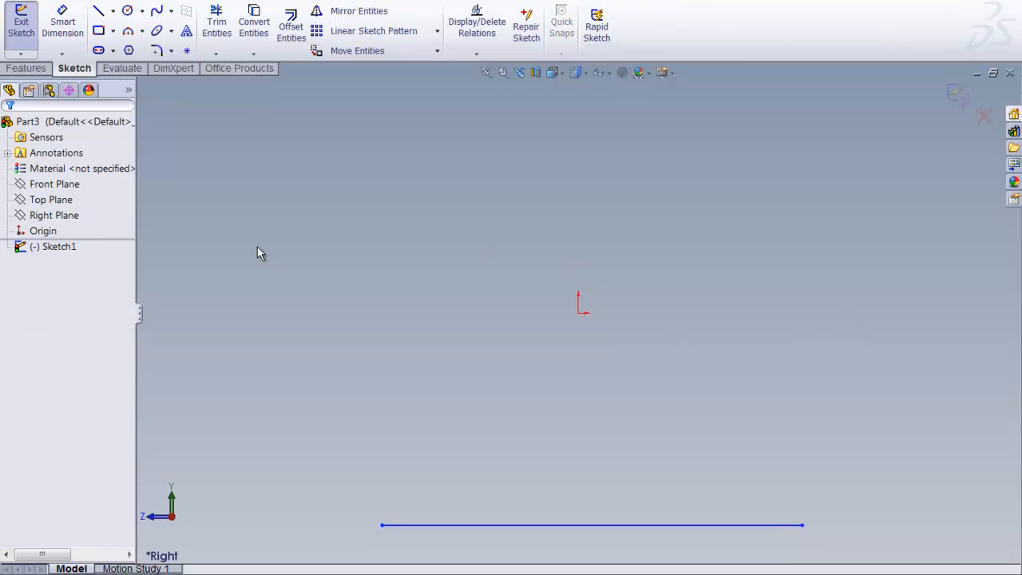
- Dimension the horizontal line's length and set it to 7.6 in
{"action": "left_click", "coordinate": [61, 32]}
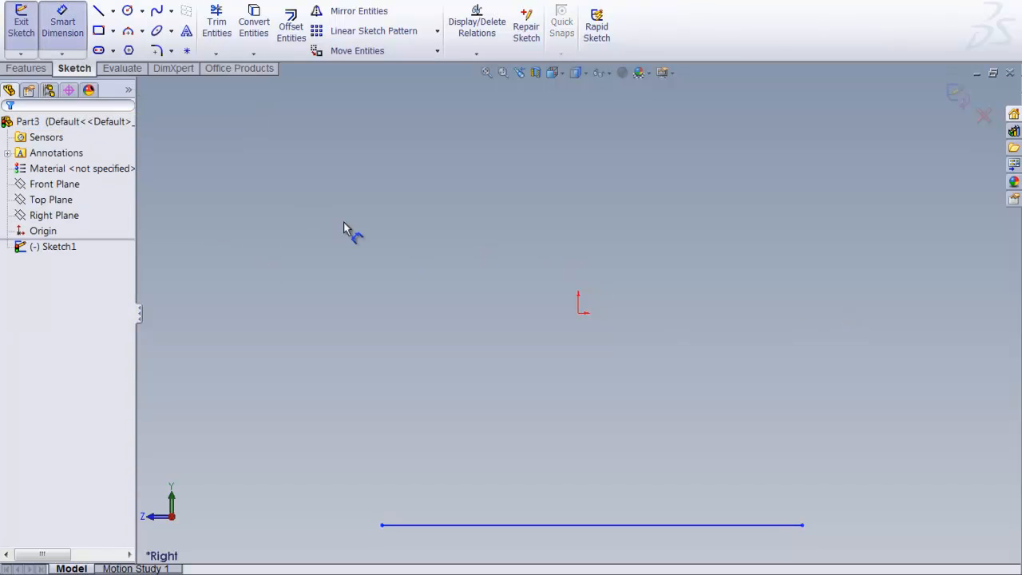
{"action": "left_click", "coordinate": [581, 527]}
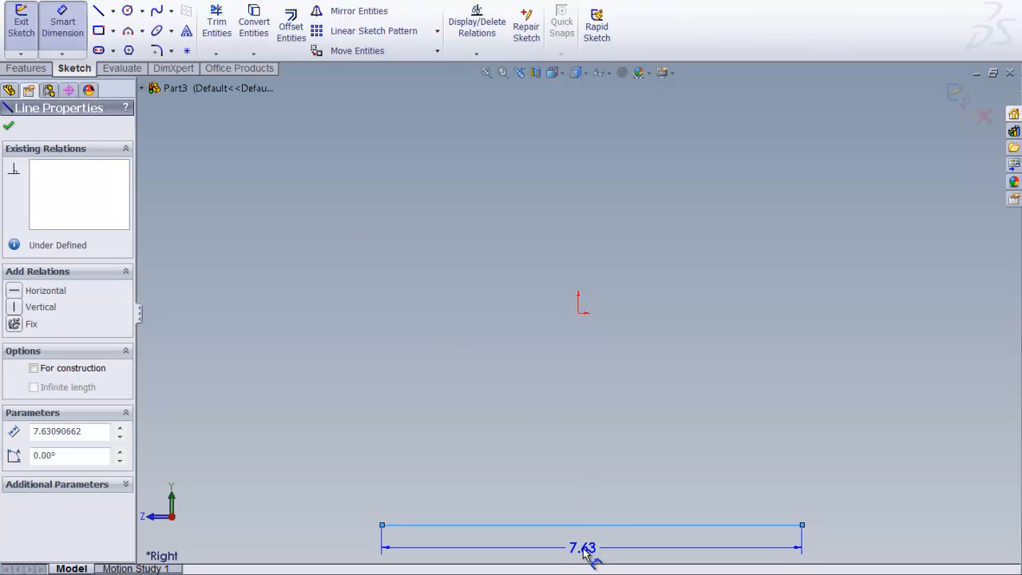
{"action": "left_click", "coordinate": [583, 549]}
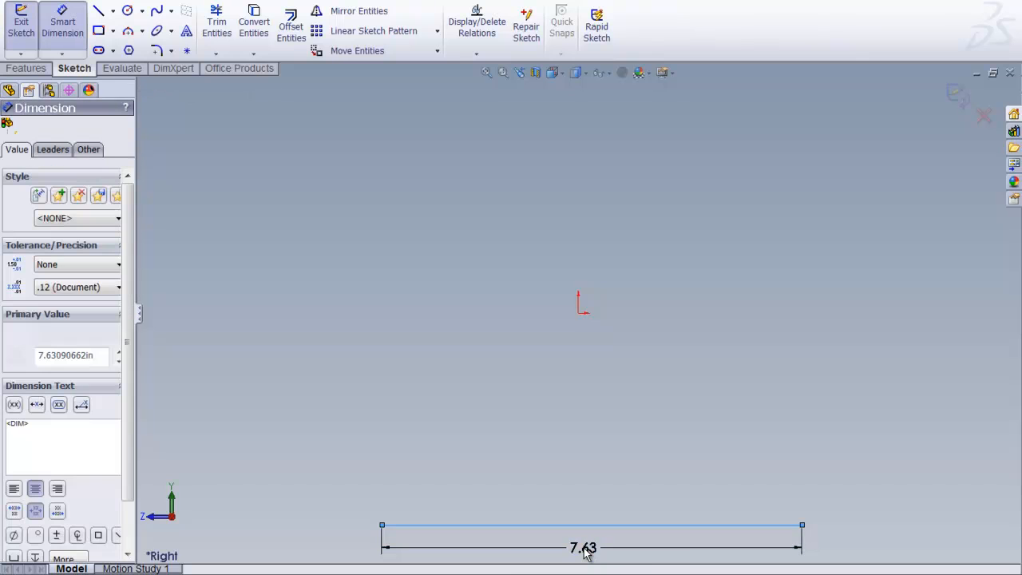
{"action": "type", "text": "7.6"}
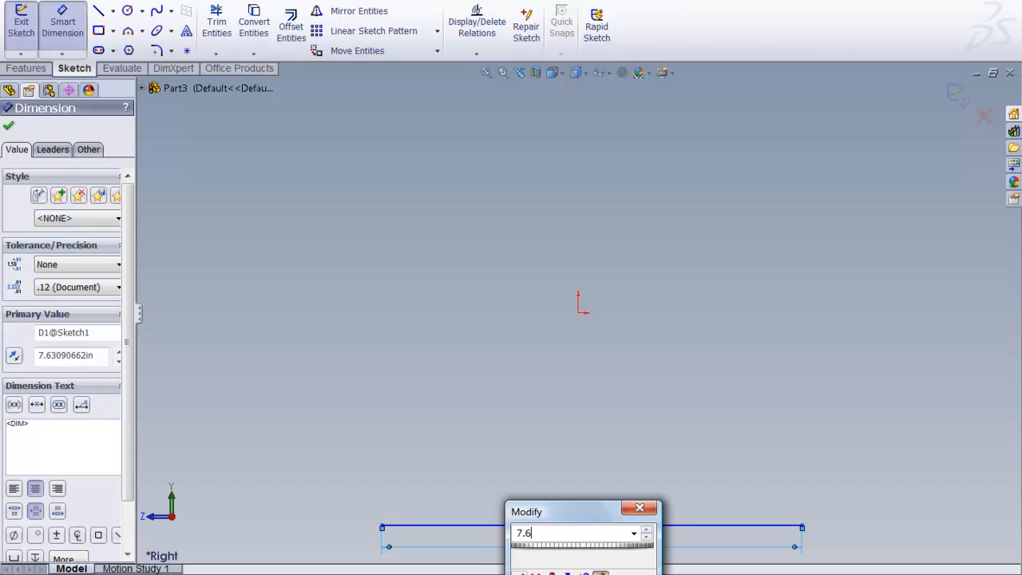
{"action": "key", "text": "Return"}
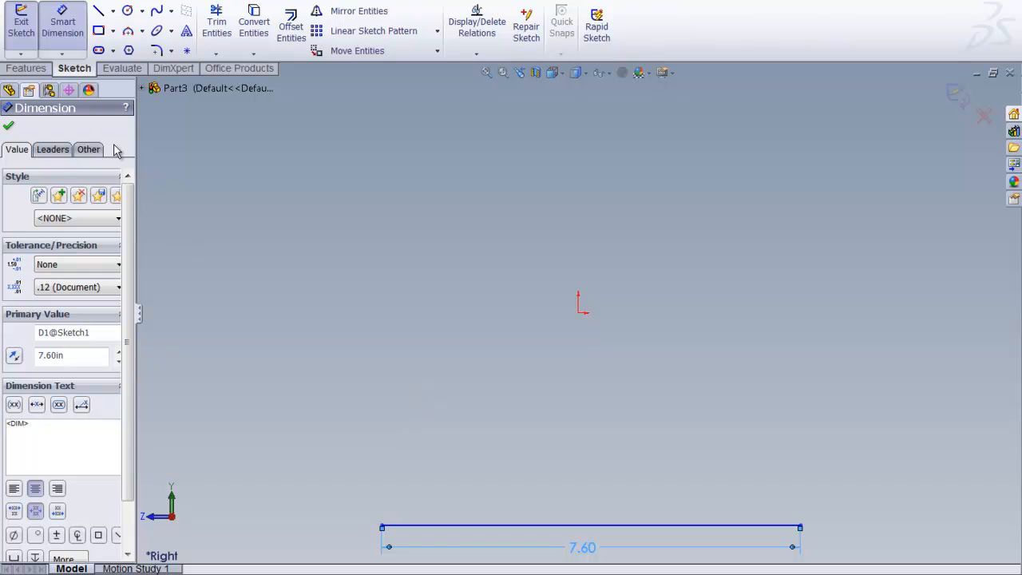
- Sketch a perpendicular line about 7.77 in long upward from the midpoint of the horizontal base line
{"action": "left_click", "coordinate": [99, 11]}
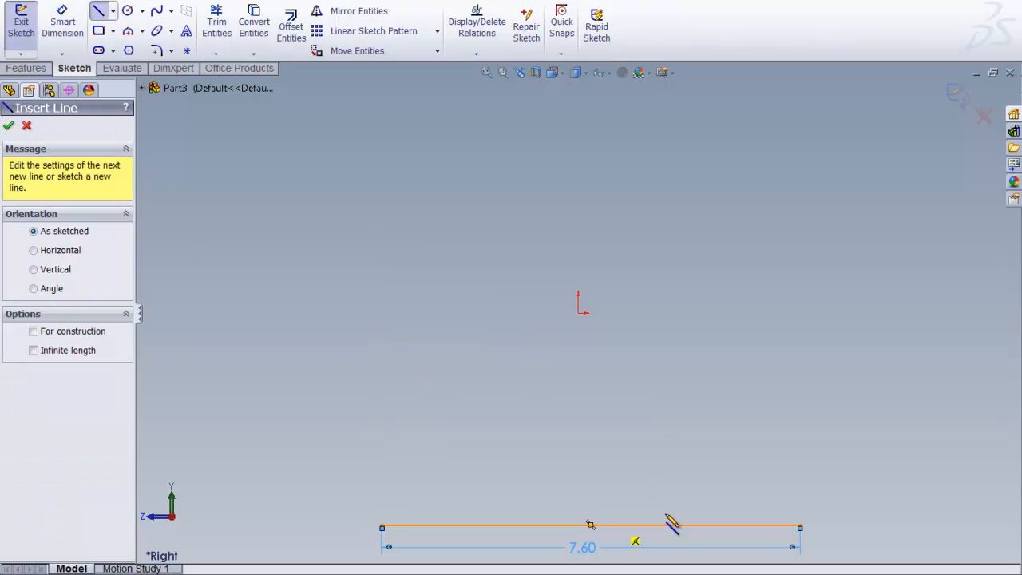
{"action": "left_click", "coordinate": [590, 525]}
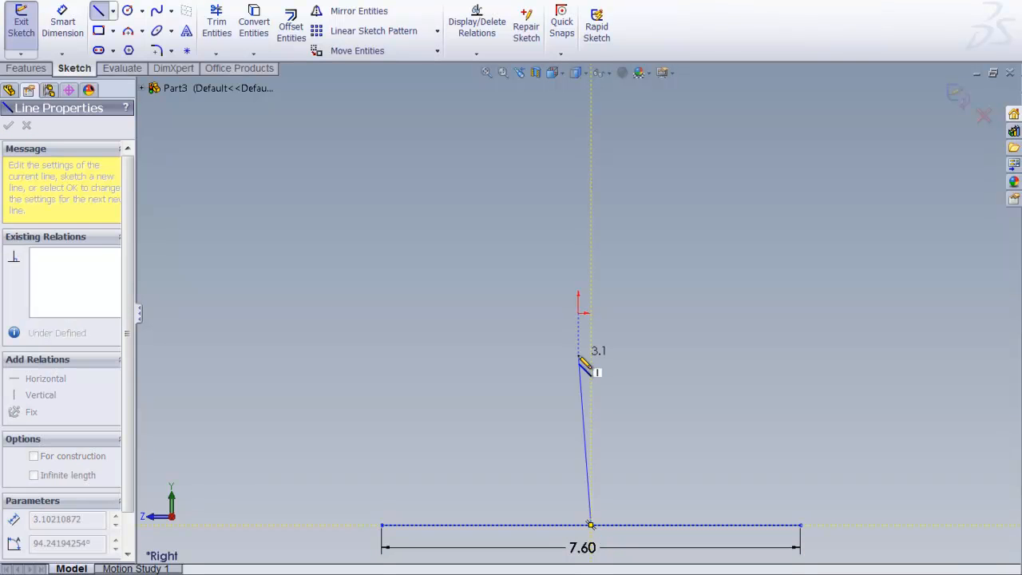
{"action": "left_click", "coordinate": [591, 99]}
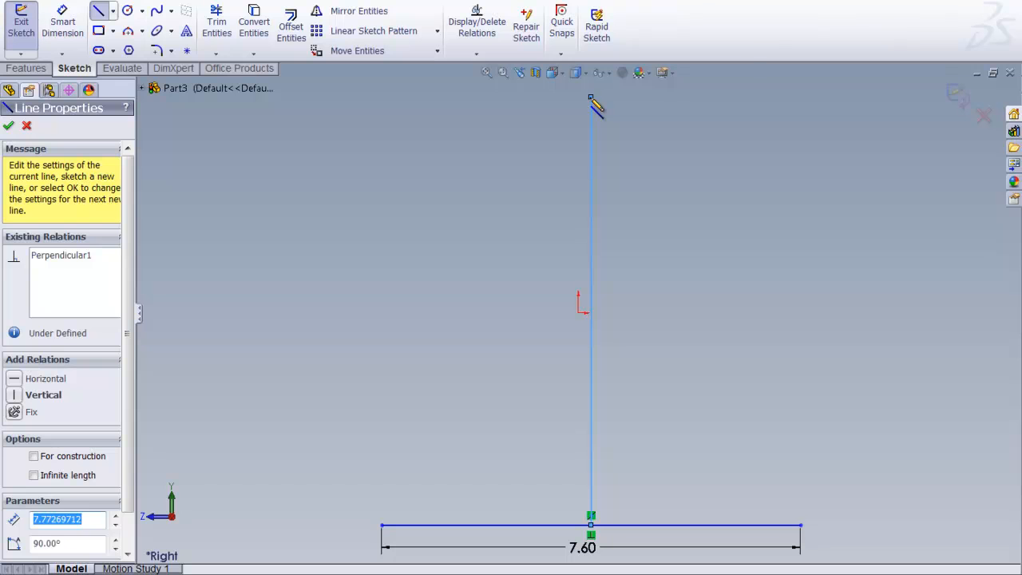
{"action": "right_click", "coordinate": [591, 97]}
{"action": "left_click", "coordinate": [627, 110]}
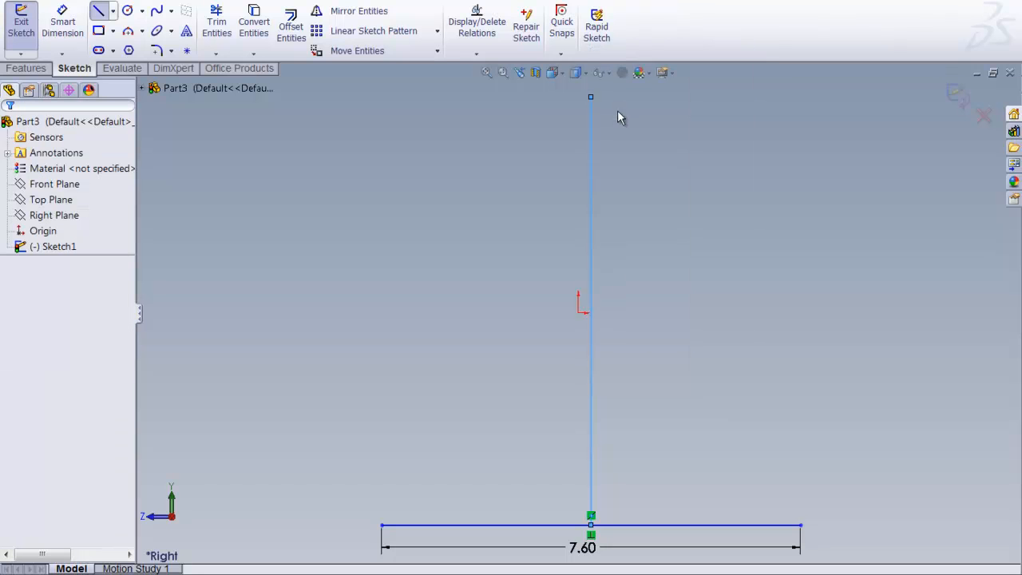
- Dimension the vertical line's length and set it to 8 in
{"action": "left_click", "coordinate": [64, 24]}
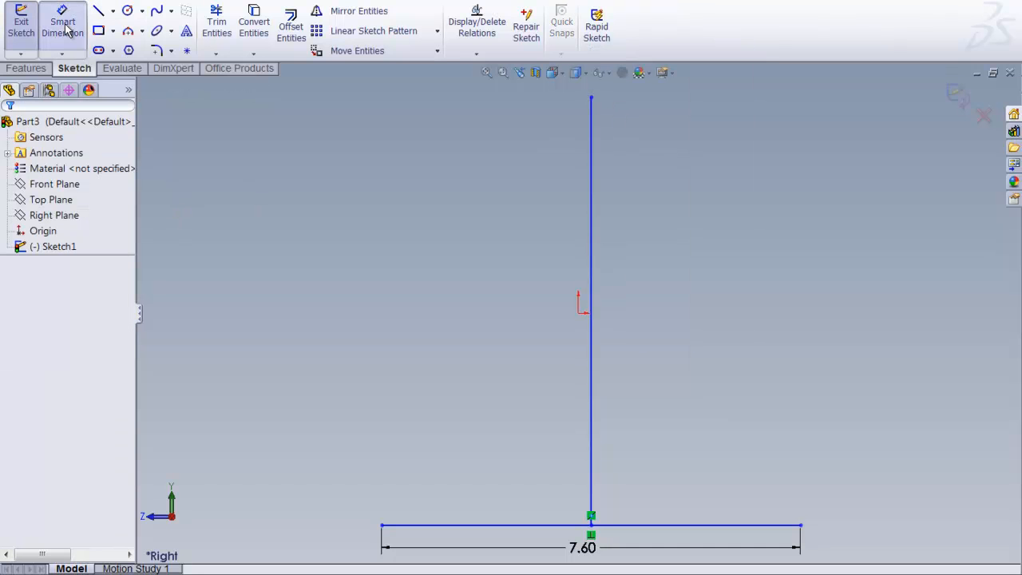
{"action": "left_click", "coordinate": [592, 244]}
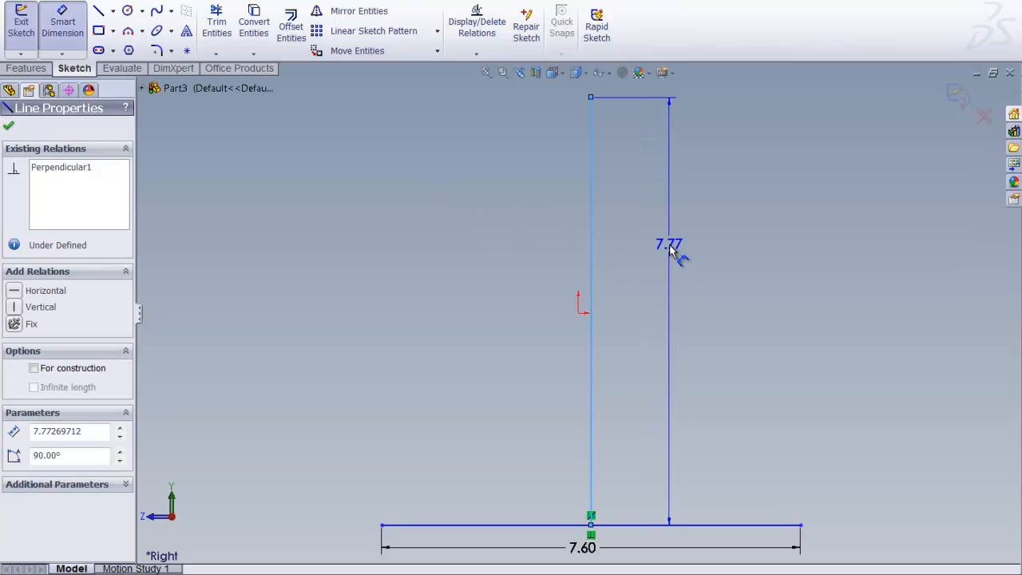
{"action": "left_click", "coordinate": [669, 244]}
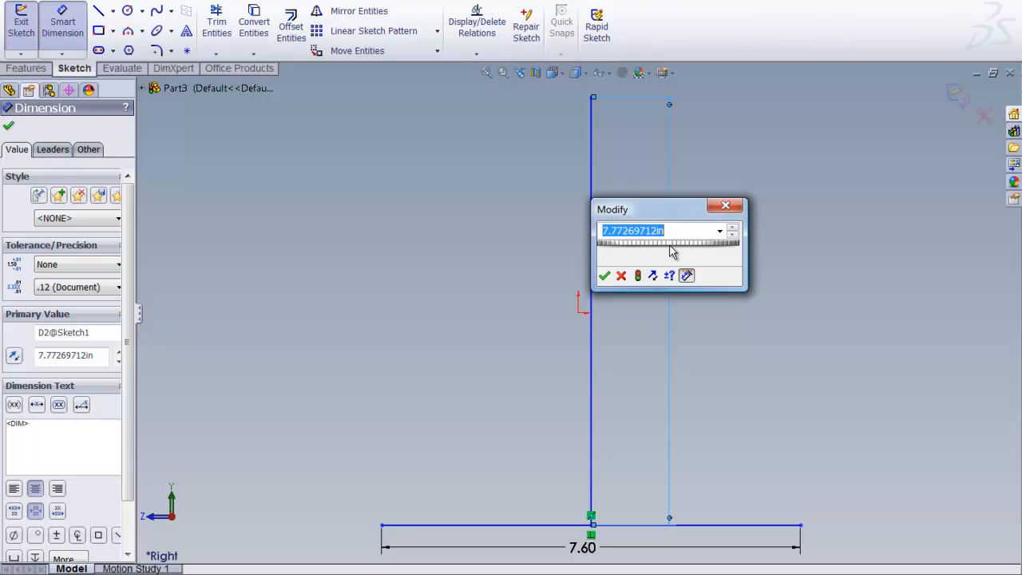
{"action": "type", "text": "8"}
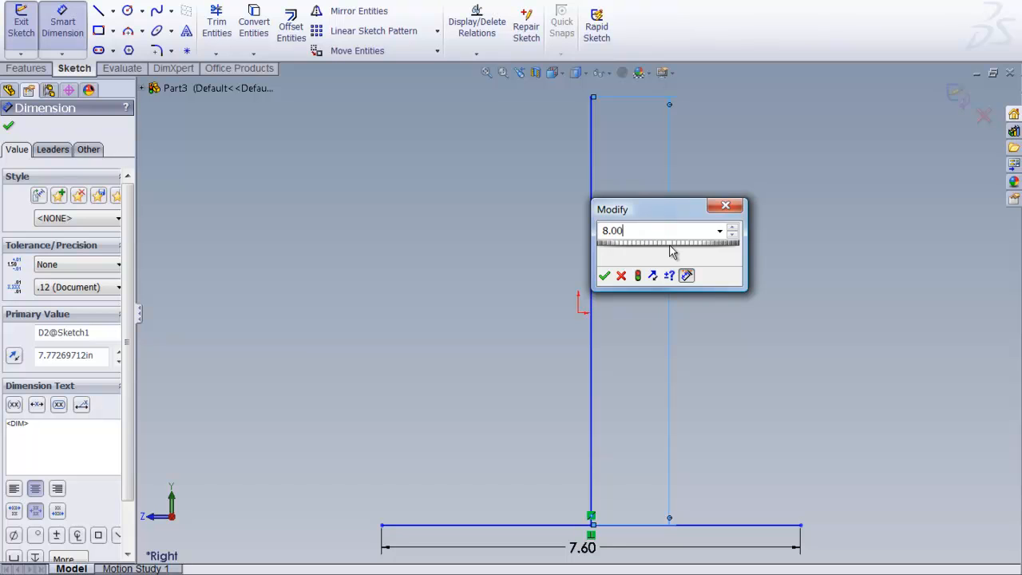
{"action": "left_click", "coordinate": [605, 275]}
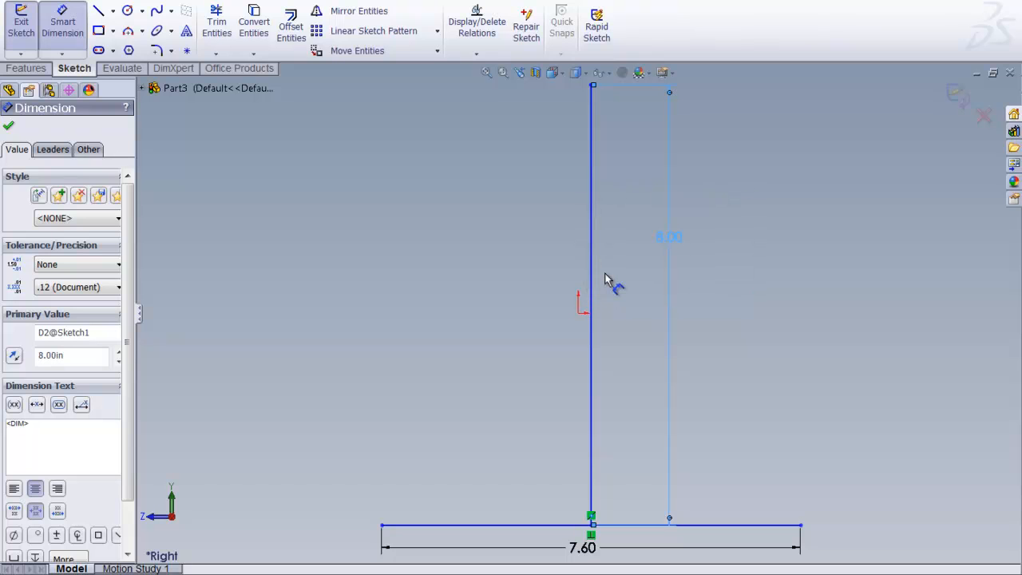
- Sketch a short horizontal line about 0.71 in long to the right from the vertical line's upper endpoint
{"action": "left_click", "coordinate": [99, 14]}
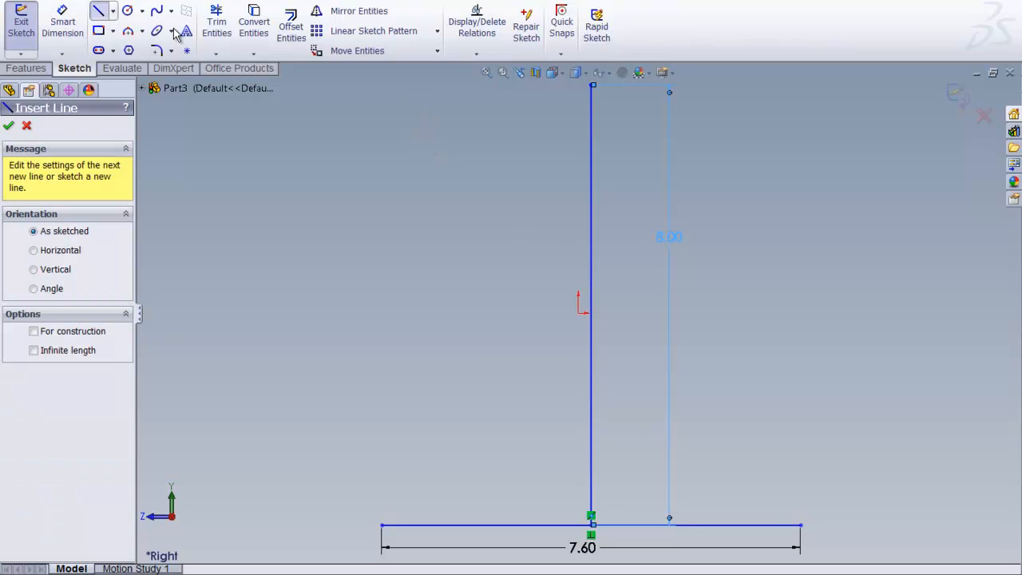
{"action": "left_click", "coordinate": [591, 86]}
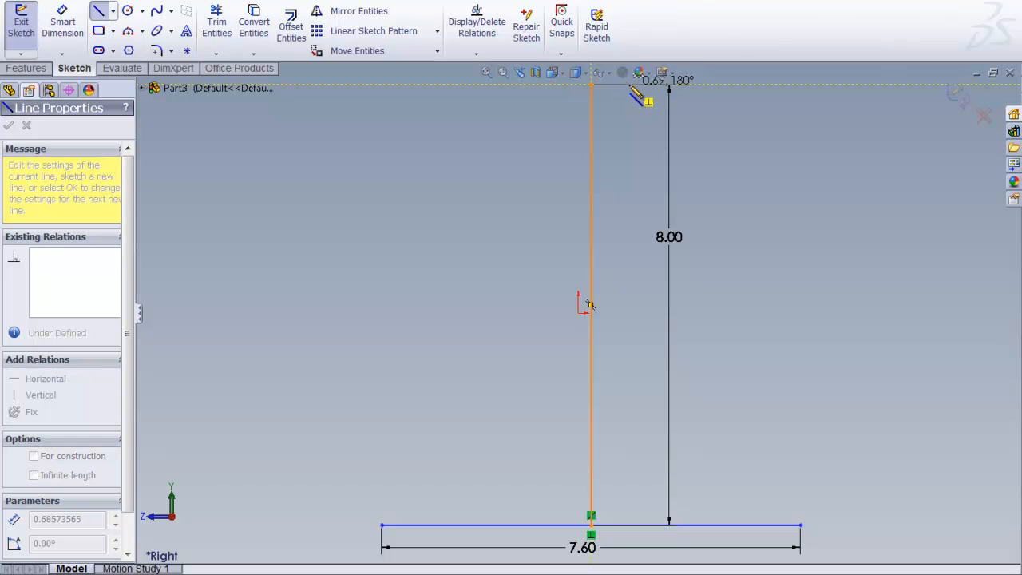
{"action": "left_click", "coordinate": [631, 86]}
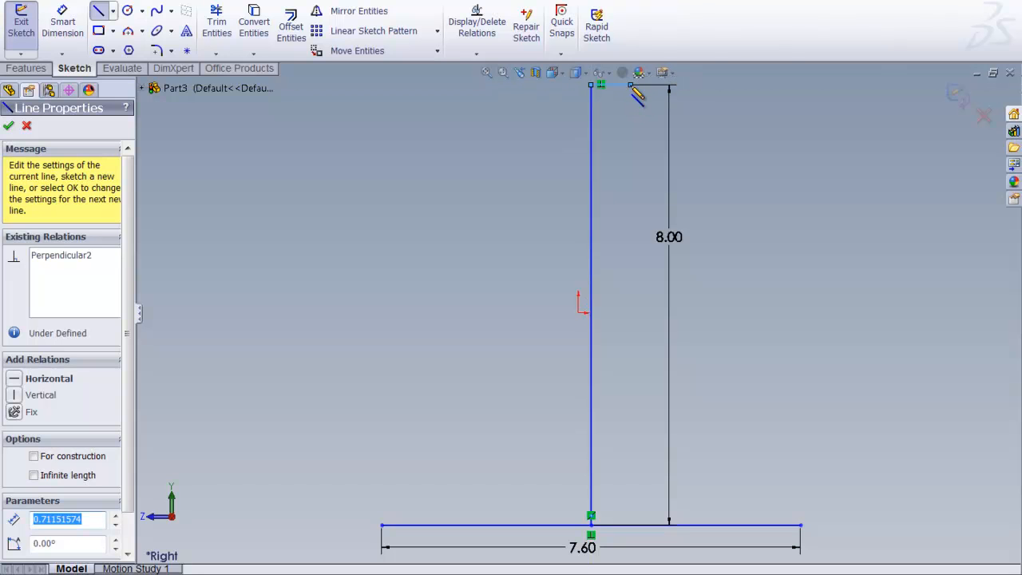
{"action": "right_click", "coordinate": [631, 86]}
{"action": "left_click", "coordinate": [654, 96]}
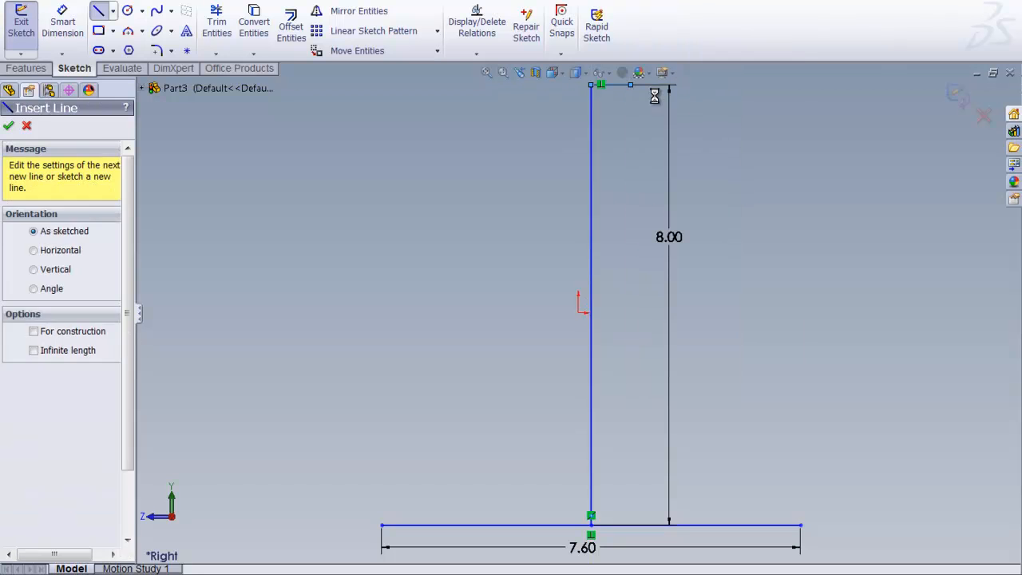
- Sketch a second short horizontal line extending to the left of the vertical line's upper endpoint
{"action": "left_click", "coordinate": [99, 9]}
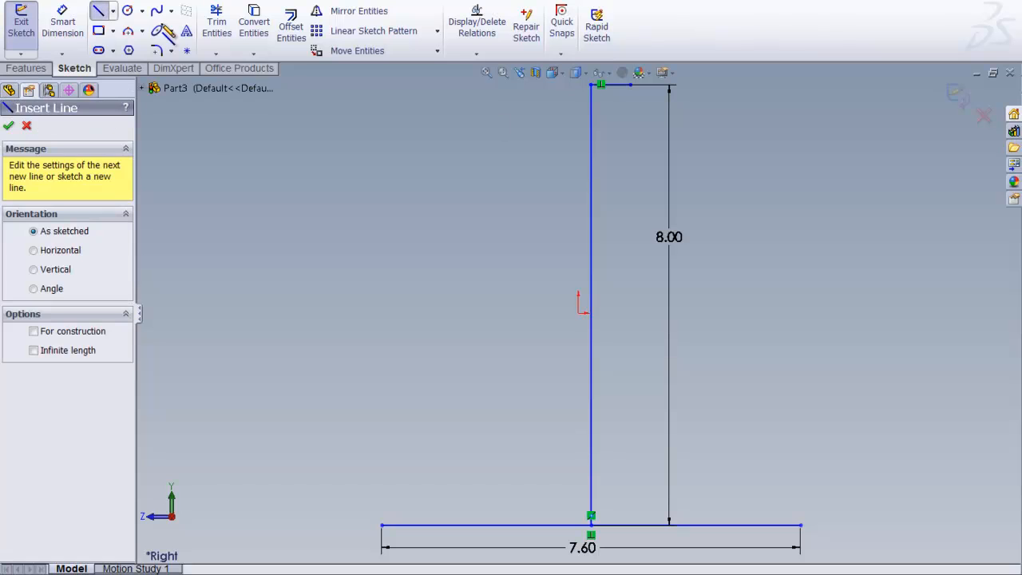
{"action": "left_click", "coordinate": [602, 85]}
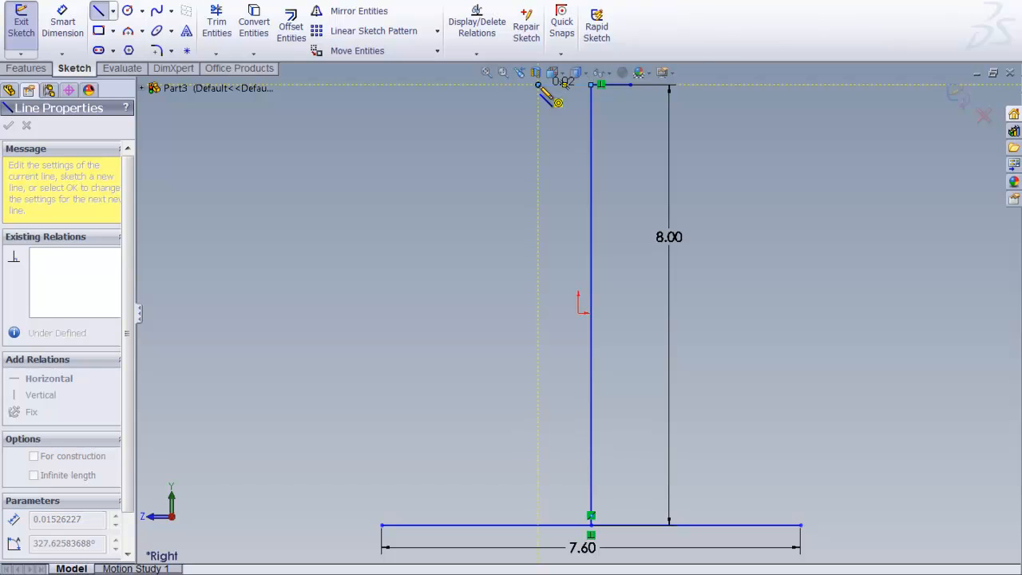
{"action": "right_click", "coordinate": [540, 86]}
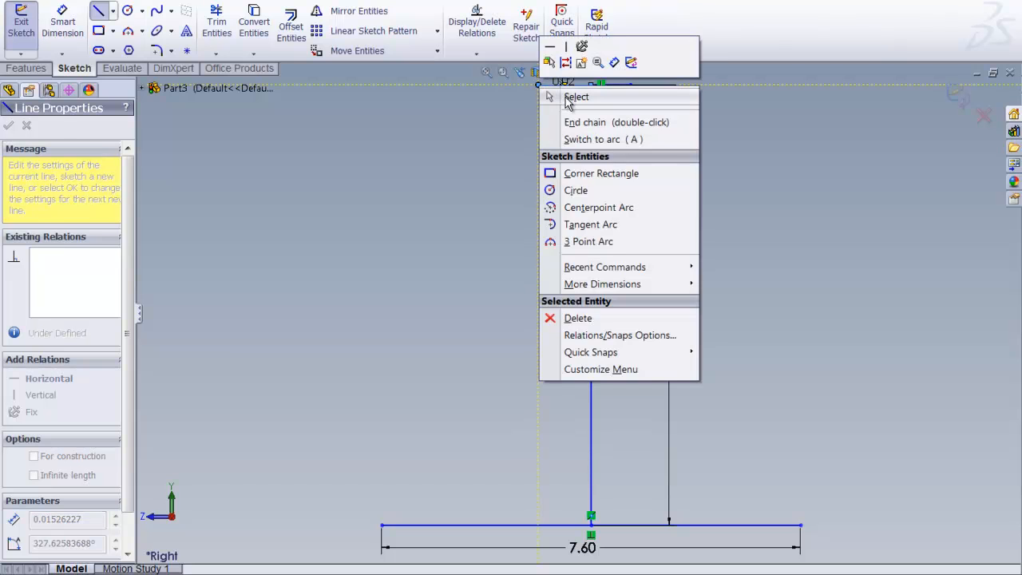
{"action": "left_click", "coordinate": [568, 98]}
- Dimension the short top line to the right of the vertical line and set its length to 1.00 in
{"action": "left_click", "coordinate": [76, 18]}
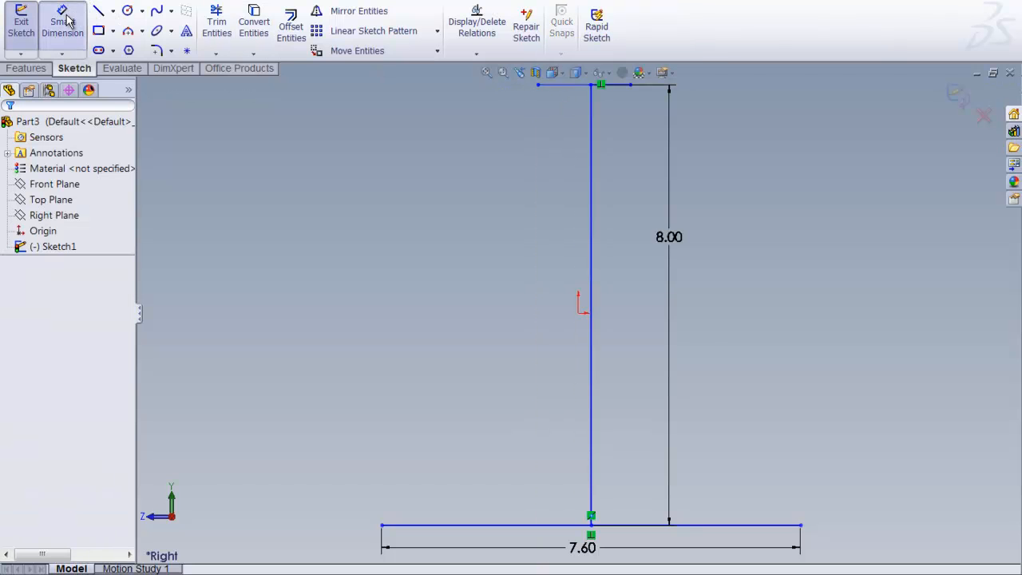
{"action": "left_click", "coordinate": [614, 85]}
{"action": "left_click", "coordinate": [619, 132]}
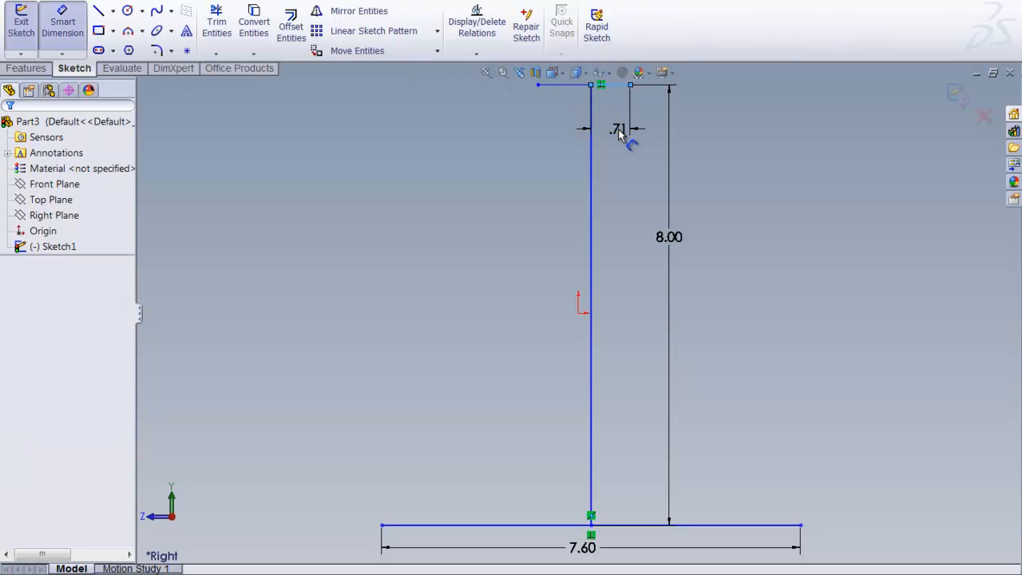
{"action": "type", "text": "1"}
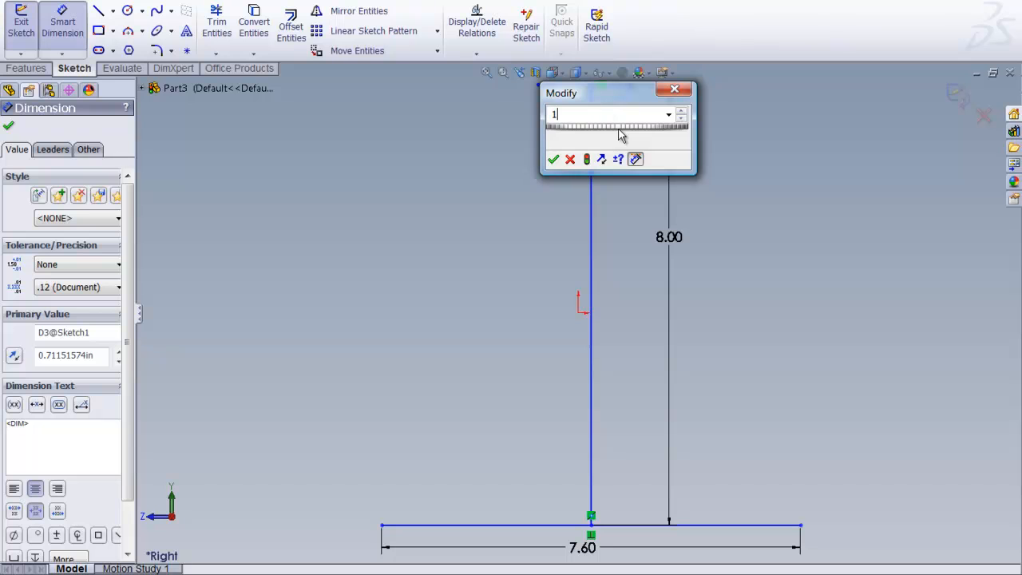
{"action": "type", "text": ".00"}
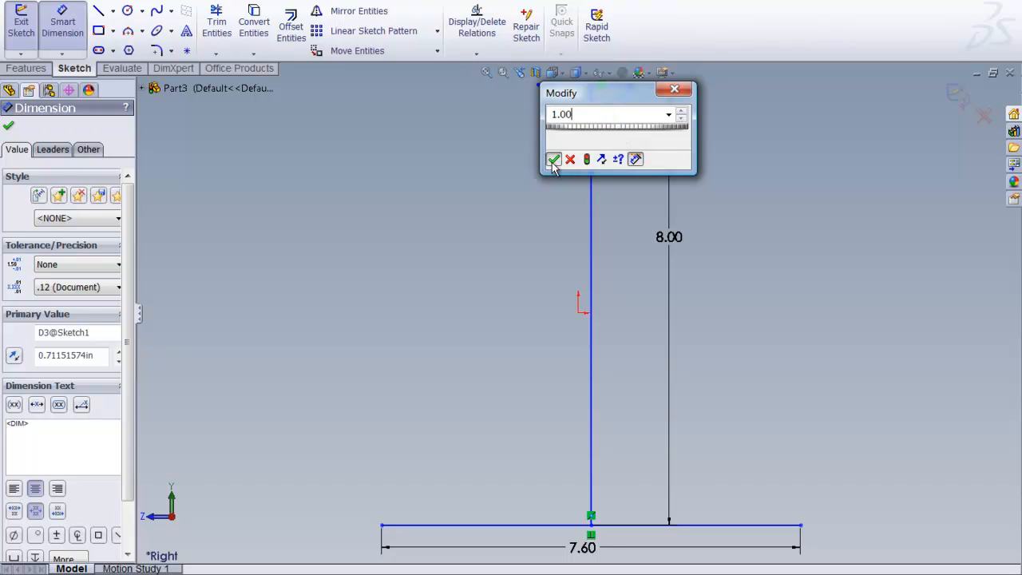
{"action": "left_click", "coordinate": [552, 159]}
- Dimension the short top line to the left of the vertical line and set its length to 1.00 in
{"action": "left_click", "coordinate": [564, 89]}
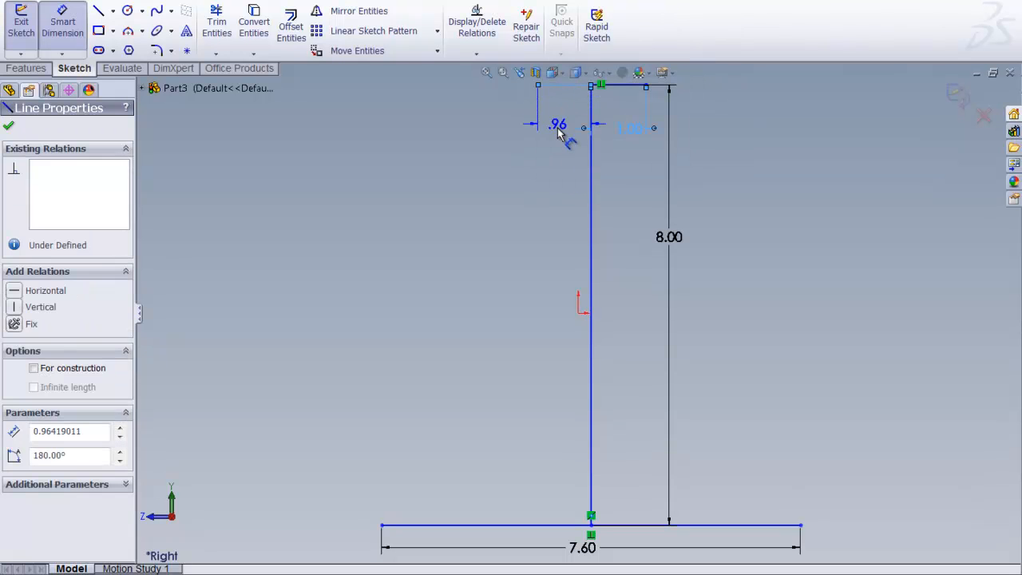
{"action": "left_click", "coordinate": [559, 136]}
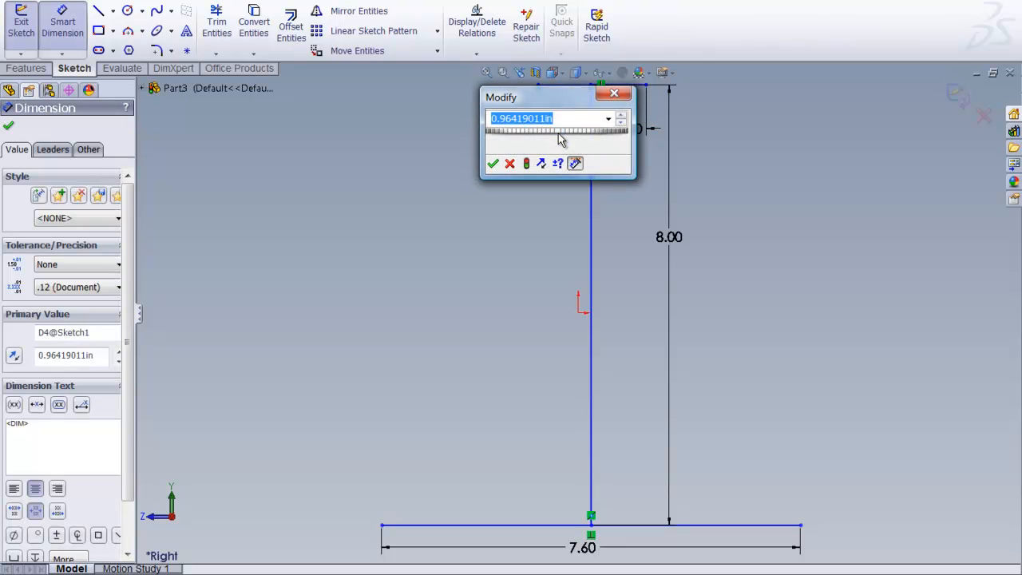
{"action": "type", "text": "1"}
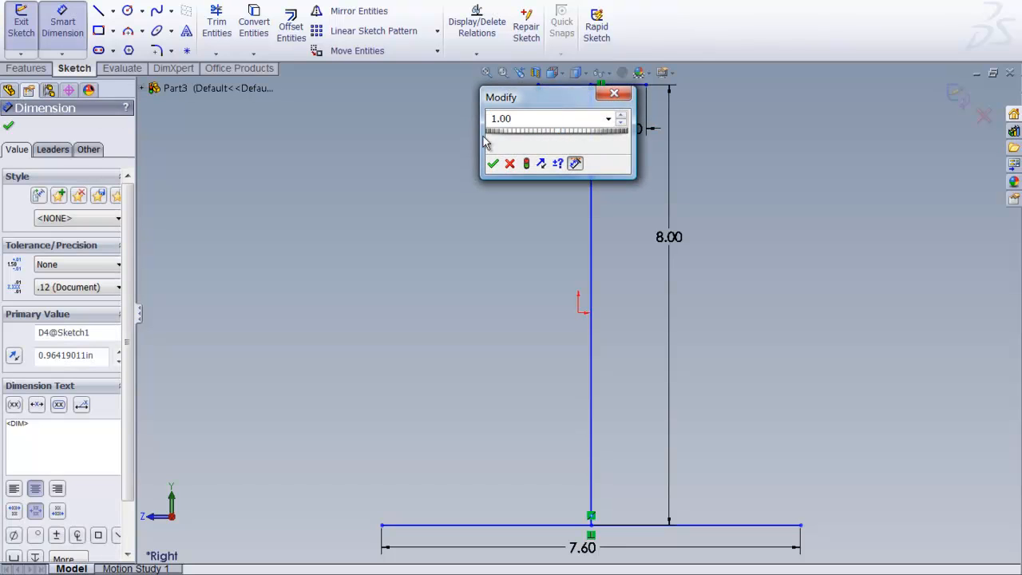
{"action": "left_click", "coordinate": [492, 165]}
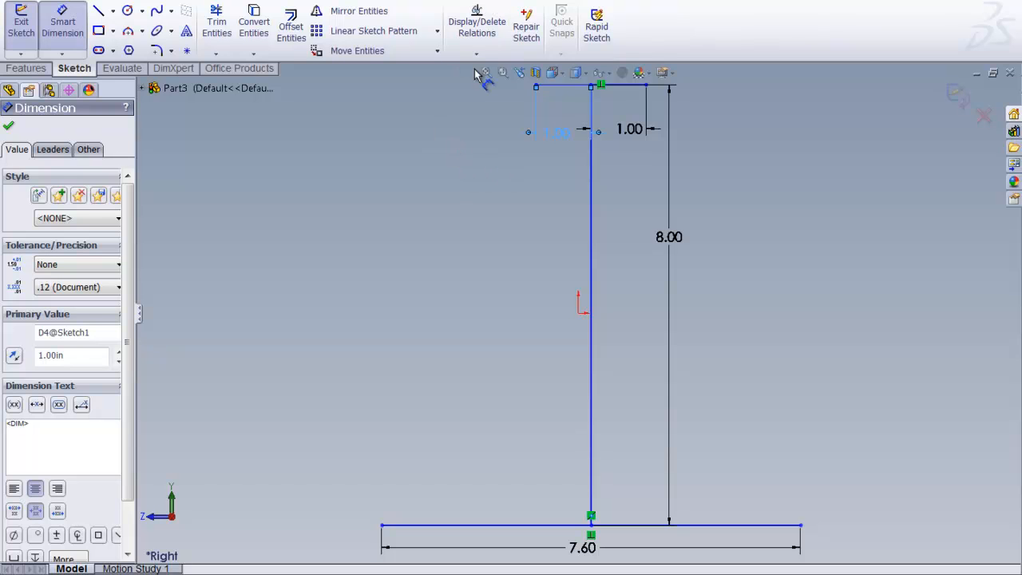
- From the base line's left endpoint, sketch connected lines about 0.35 in down, 0.31 in right, and 0.23 in diagonally up to the right
{"action": "left_click", "coordinate": [502, 74]}
{"action": "mouse_move", "coordinate": [348, 552]}
{"action": "left_mouse_down"}
{"action": "mouse_move", "coordinate": [430, 527]}
{"action": "mouse_move", "coordinate": [472, 488]}
{"action": "left_mouse_up"}
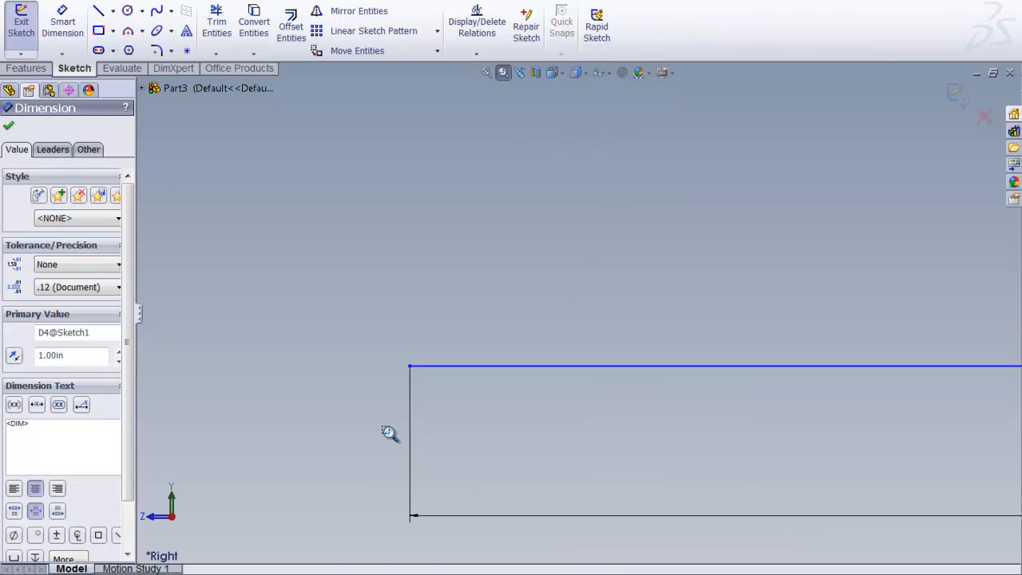
{"action": "left_click", "coordinate": [99, 9]}
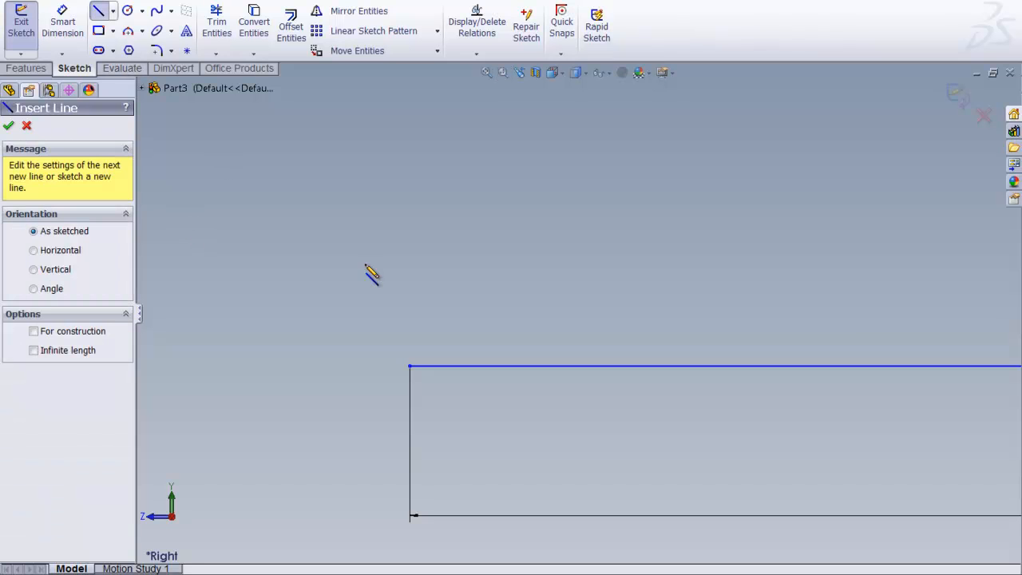
{"action": "left_click", "coordinate": [410, 366]}
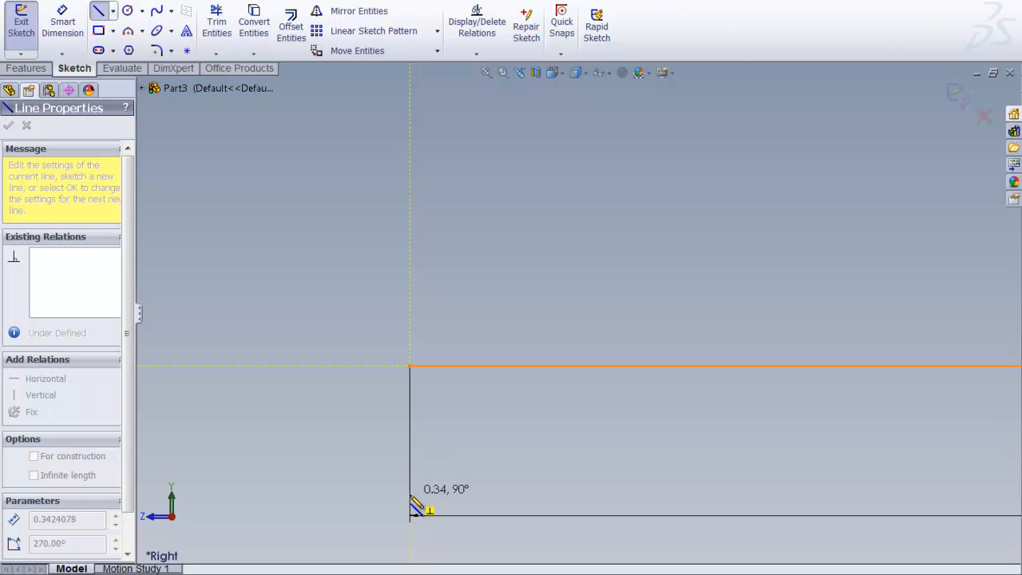
{"action": "left_click", "coordinate": [412, 499]}
{"action": "left_click", "coordinate": [524, 498]}
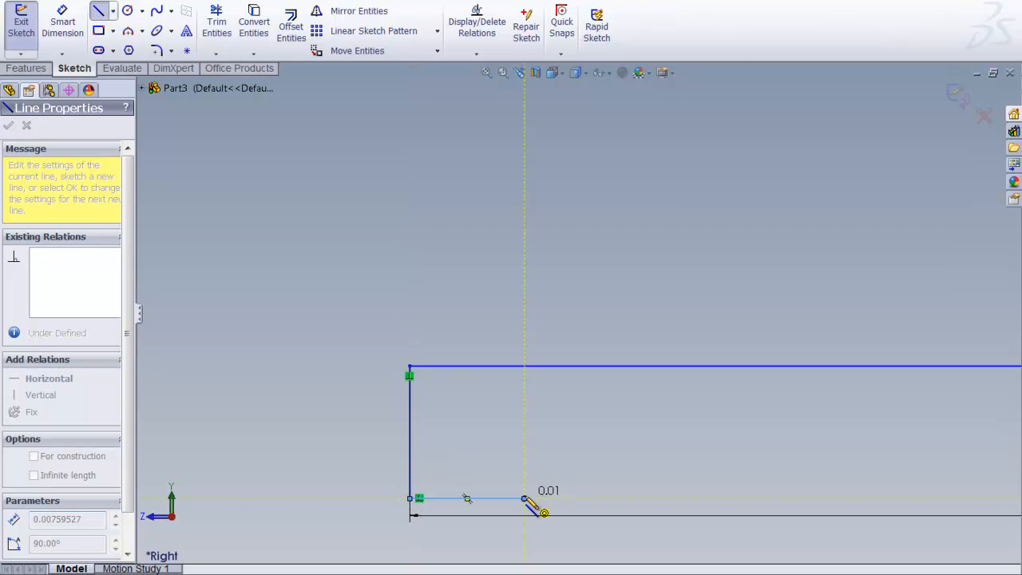
{"action": "right_click", "coordinate": [575, 428]}
{"action": "left_click", "coordinate": [622, 316]}
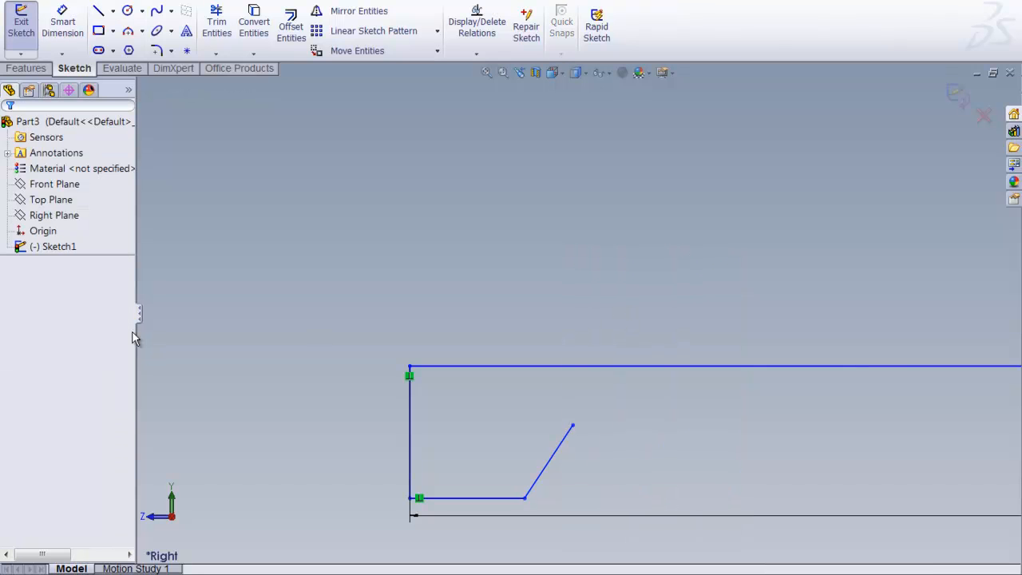
- Dimension the short vertical line at the base's left end and set its length to 0.50 in
{"action": "left_click", "coordinate": [61, 29]}
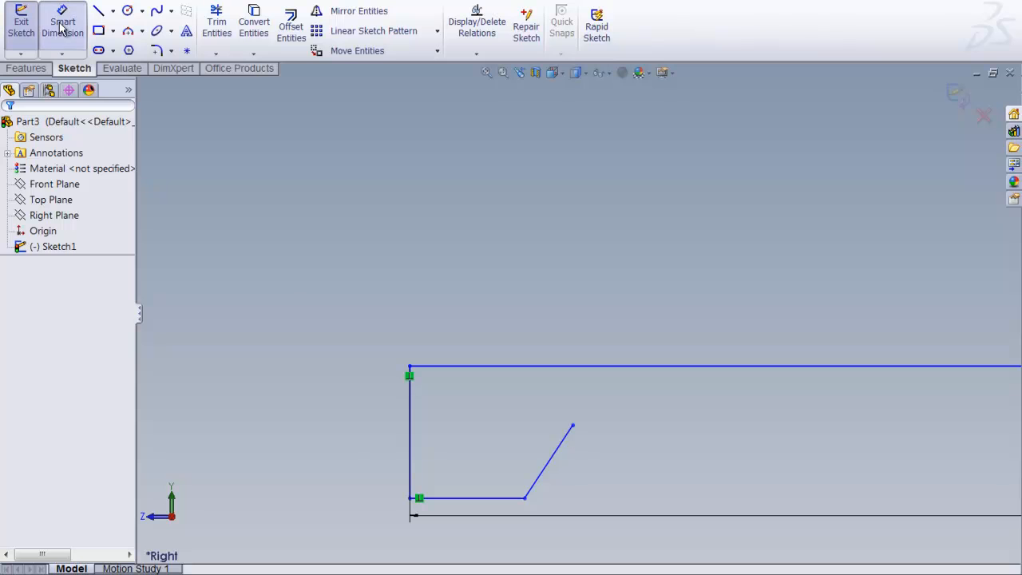
{"action": "left_click", "coordinate": [409, 430]}
{"action": "left_click", "coordinate": [349, 424]}
{"action": "type", "text": ".50"}
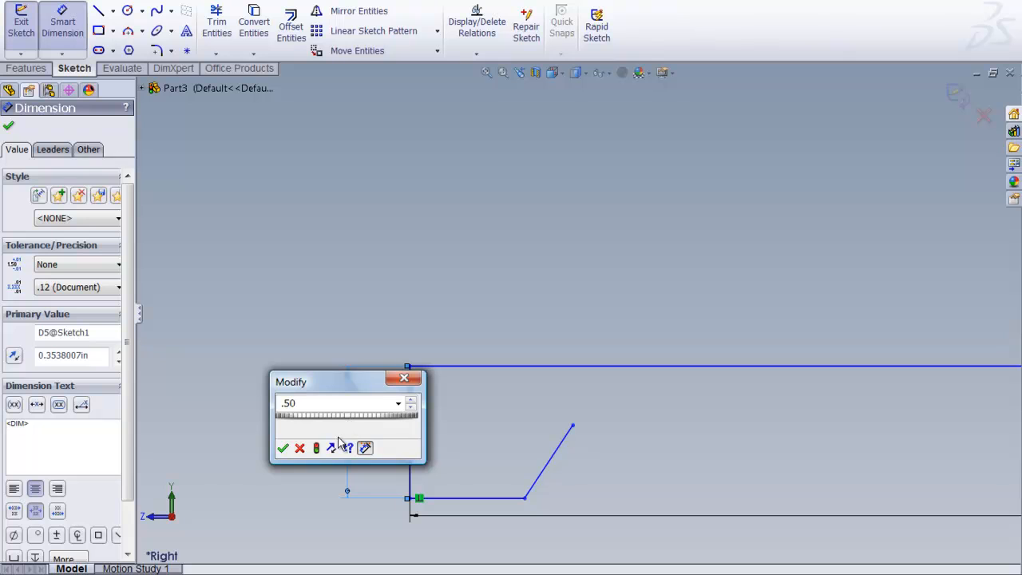
{"action": "left_click", "coordinate": [283, 448]}
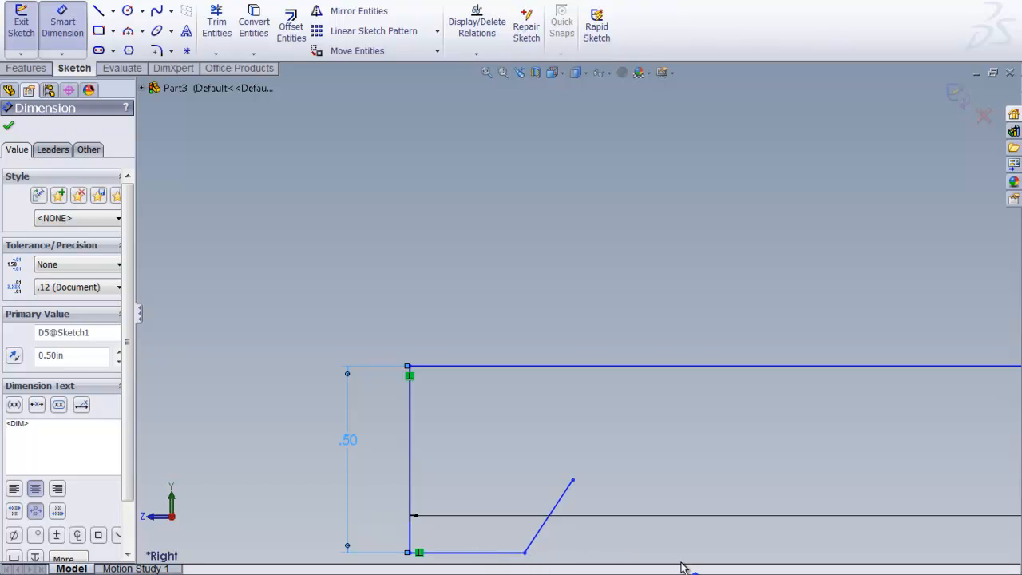
- Dimension the short horizontal line of the left-end hook and set its length to 0.20 in
{"action": "key", "text": "f"}
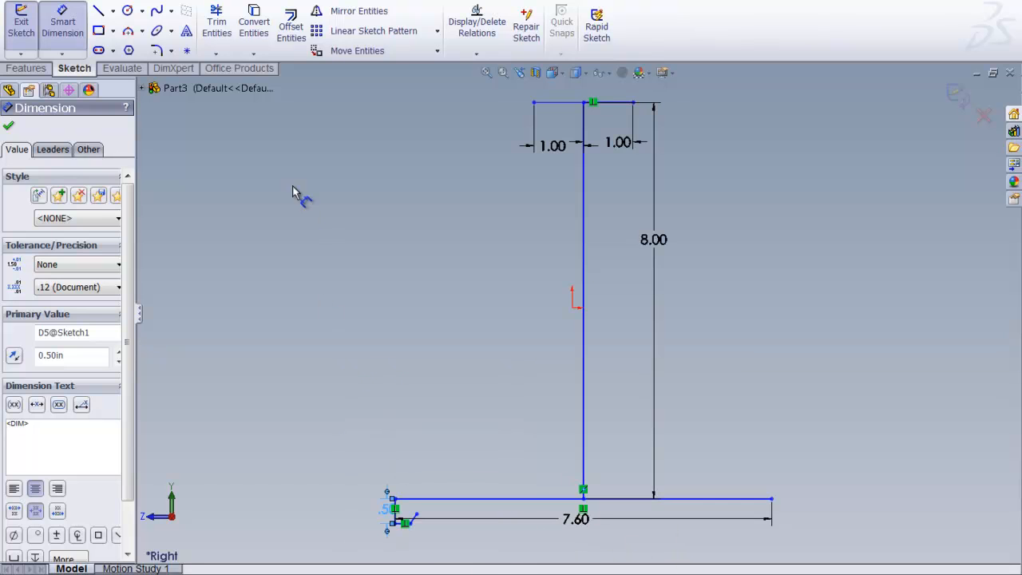
{"action": "left_click", "coordinate": [503, 73]}
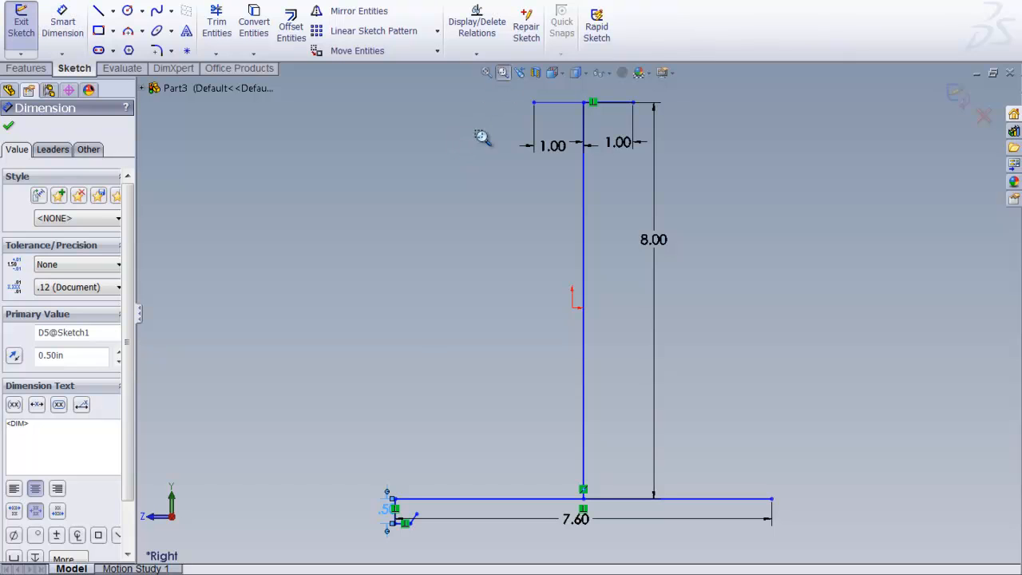
{"action": "left_click_drag", "start_coordinate": [359, 553], "coordinate": [458, 479]}
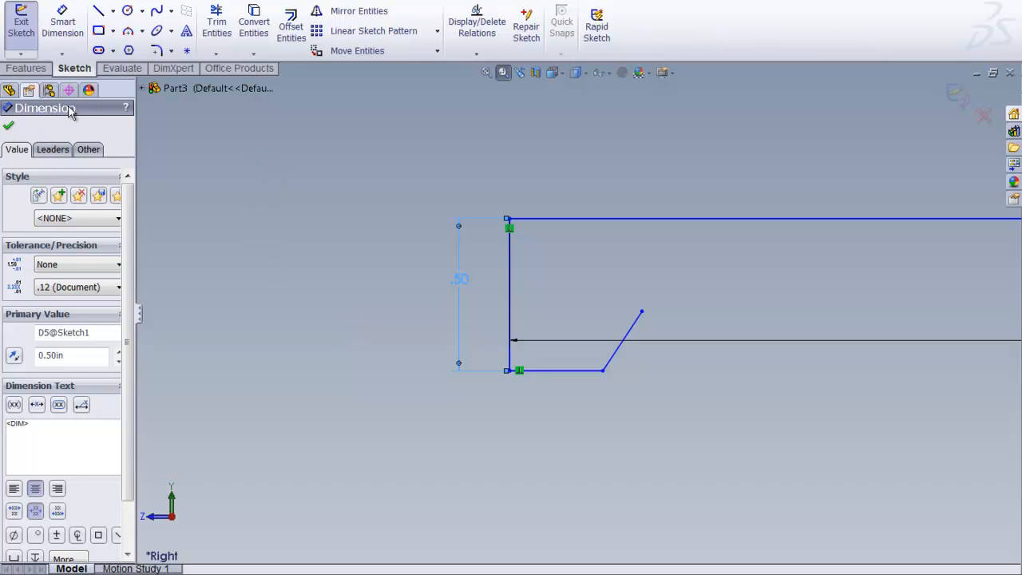
{"action": "left_click", "coordinate": [64, 28]}
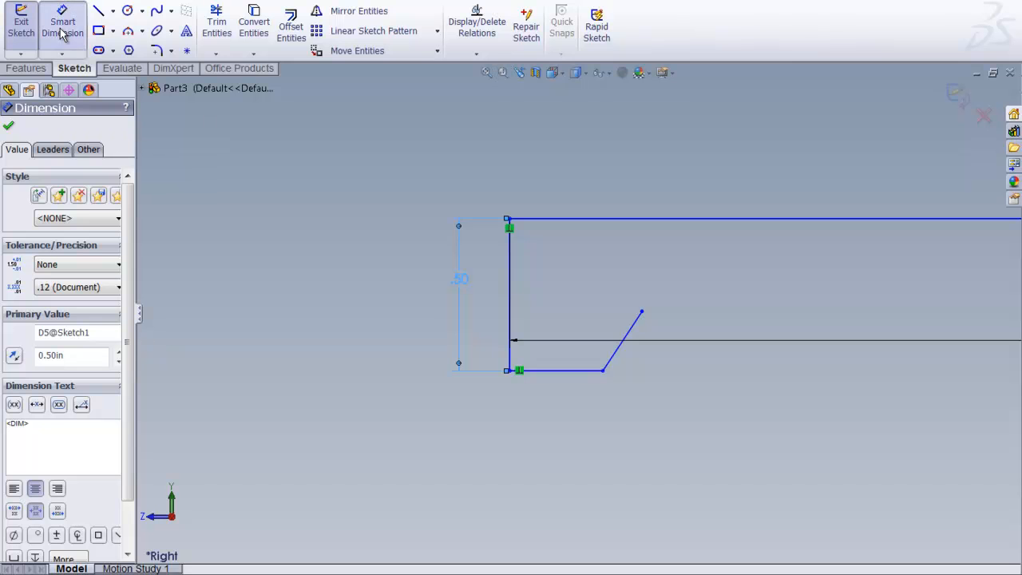
{"action": "left_click", "coordinate": [566, 375]}
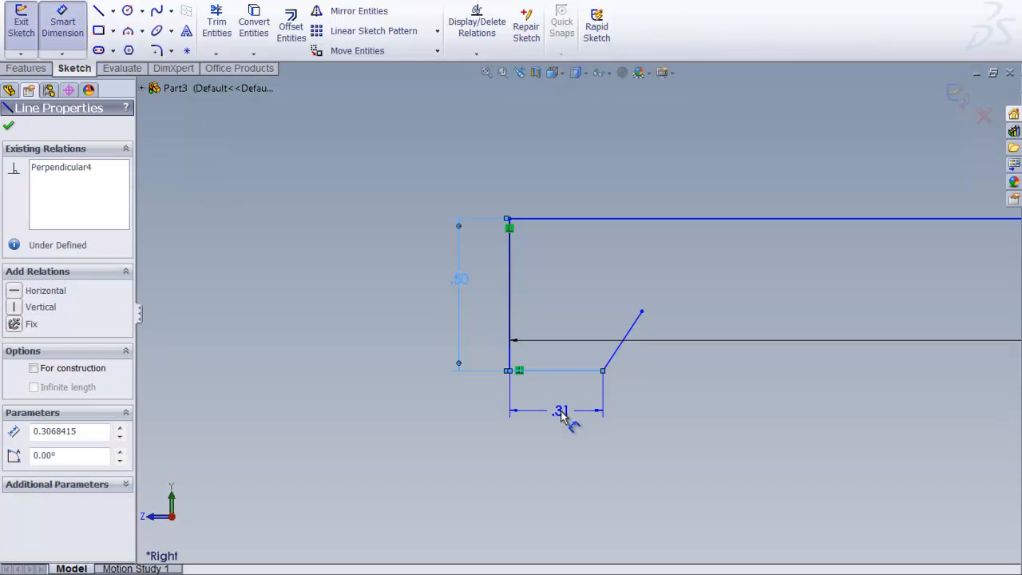
{"action": "left_click", "coordinate": [561, 415]}
{"action": "type", "text": ".20"}
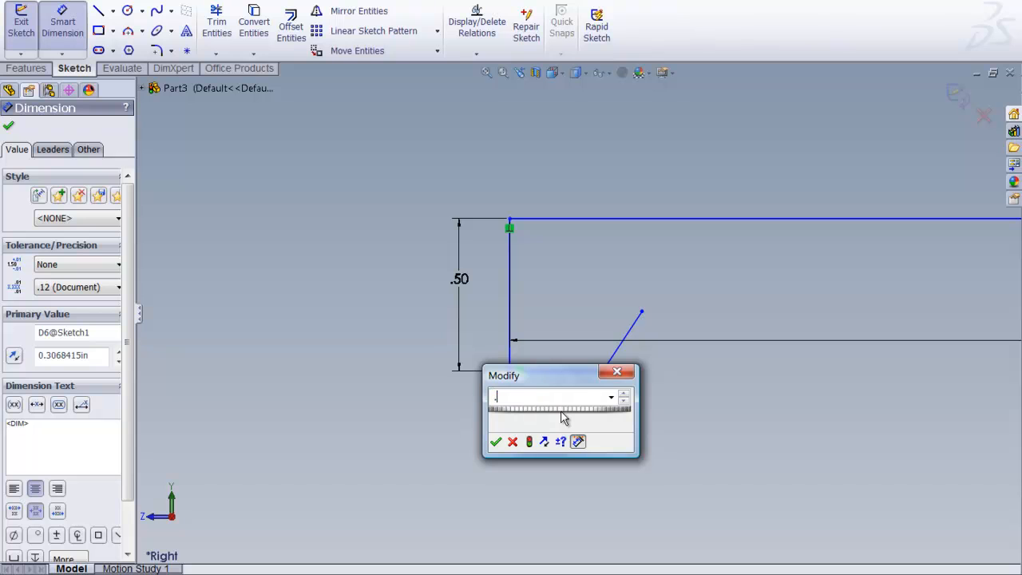
{"action": "left_click", "coordinate": [495, 441]}
- Dimension the diagonal line of the left-end hook along its length and set it to 0.20 in
{"action": "left_click", "coordinate": [587, 360]}
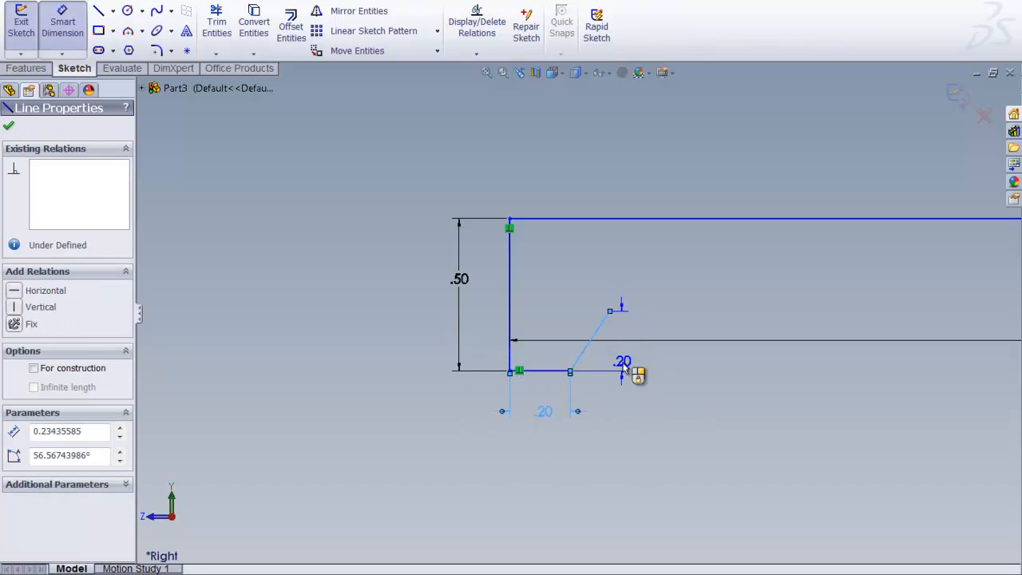
{"action": "left_click", "coordinate": [622, 387]}
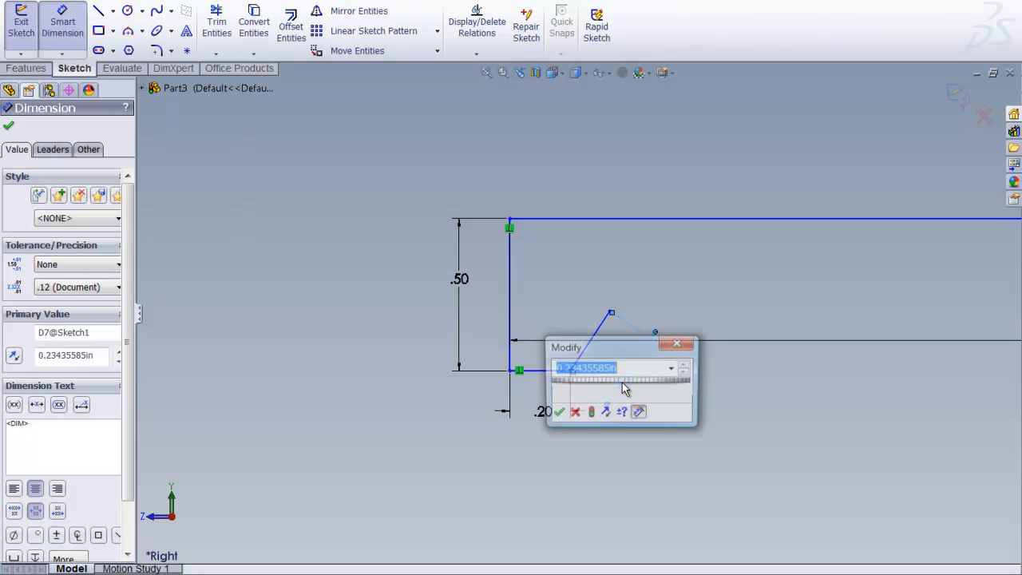
{"action": "type", "text": ".20"}
{"action": "left_click", "coordinate": [557, 413]}
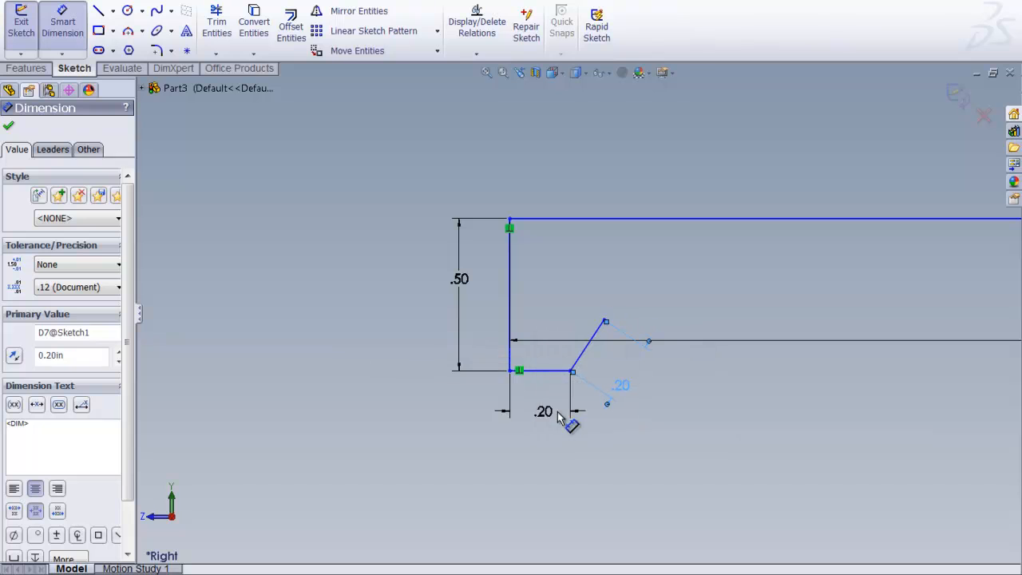
- Dimension the angle between the left-end hook's short horizontal and diagonal lines and set it to 135 degrees
{"action": "left_click", "coordinate": [547, 372]}
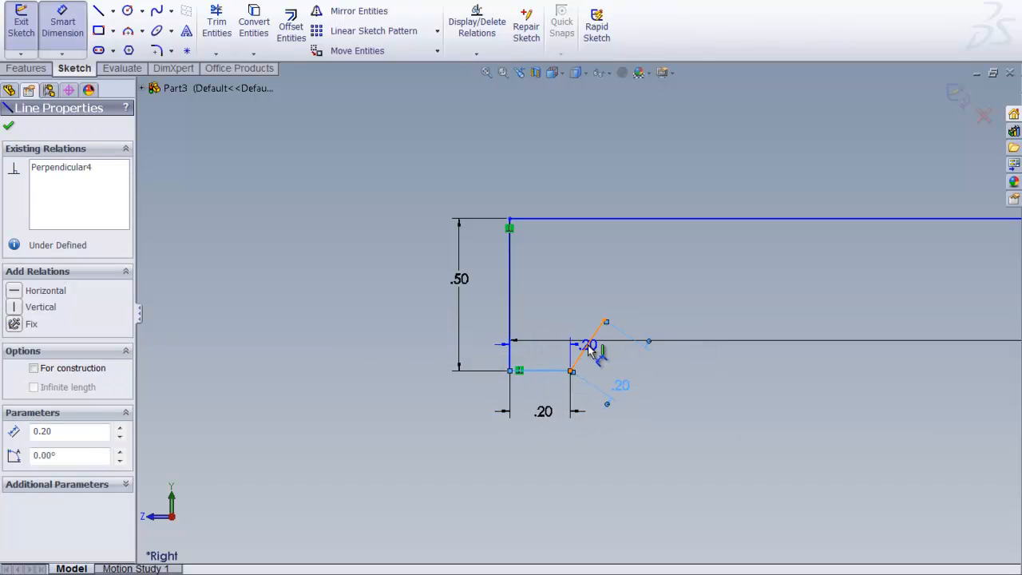
{"action": "left_click", "coordinate": [589, 349]}
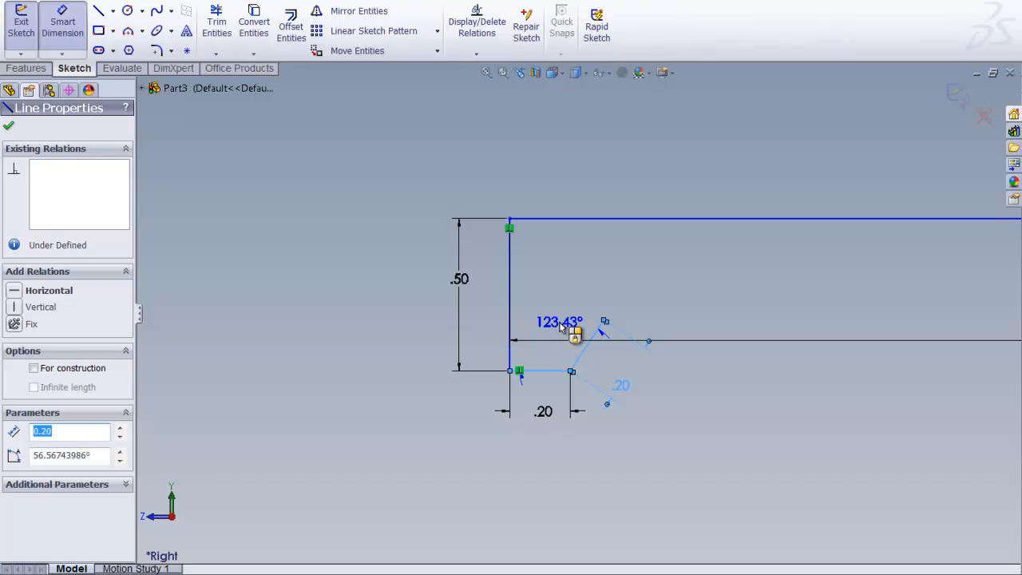
{"action": "left_click", "coordinate": [561, 328]}
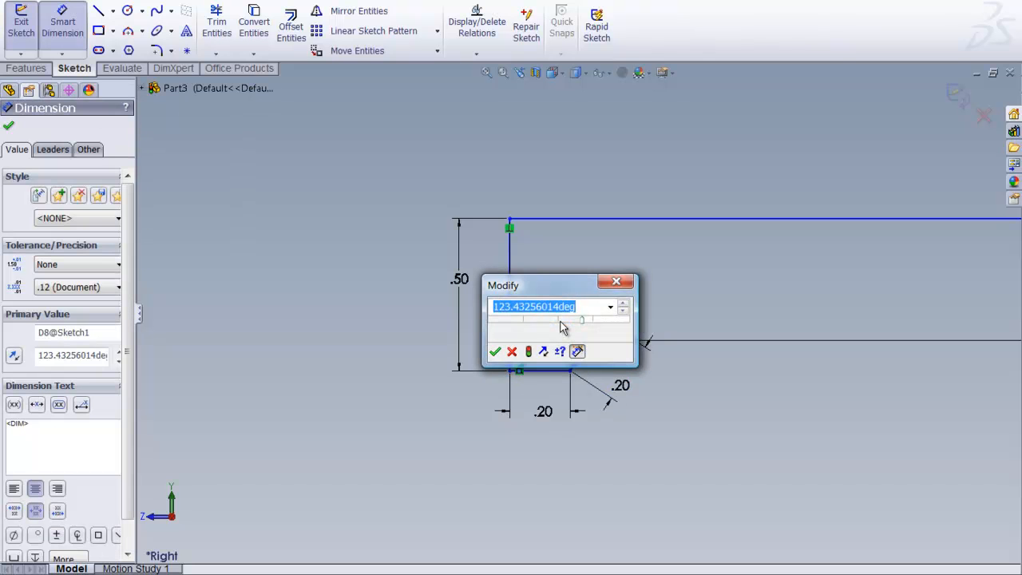
{"action": "type", "text": "1"}
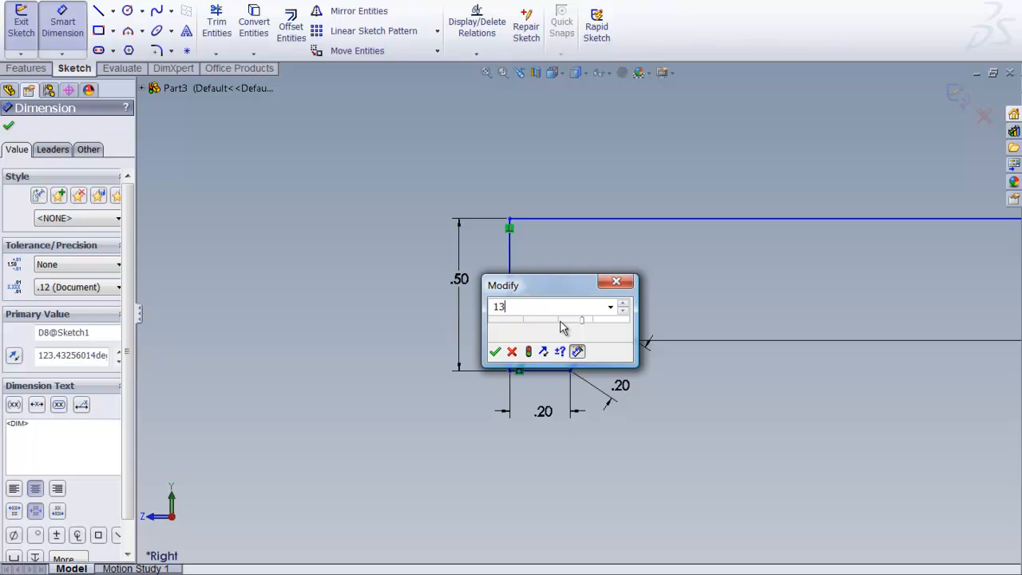
{"action": "left_click", "coordinate": [495, 352]}
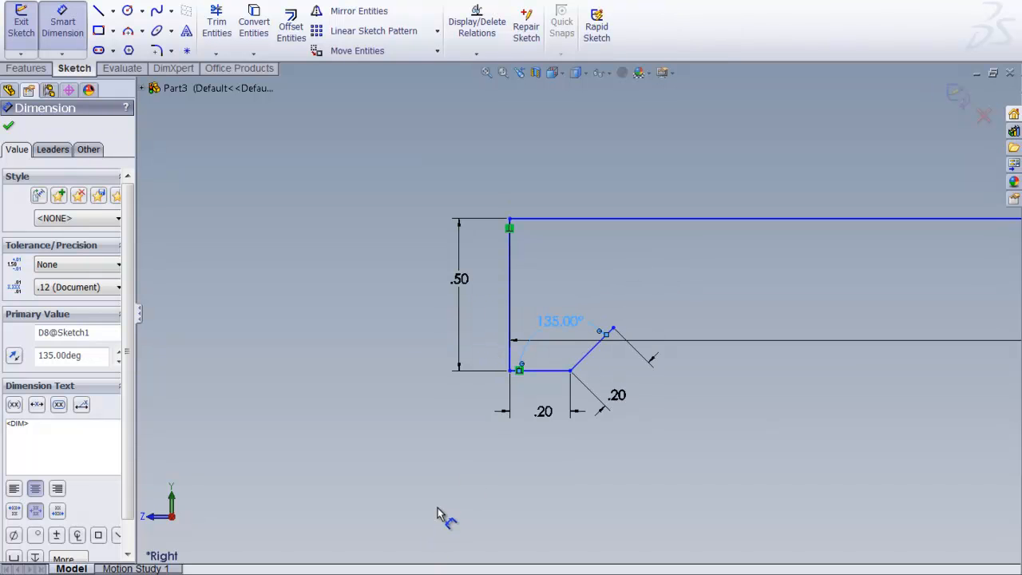
- Sketch a hook at the base's right end: about 0.40 in down, 0.32 in inward, and a 0.22 in diagonal rising inward
{"action": "key", "text": "f"}
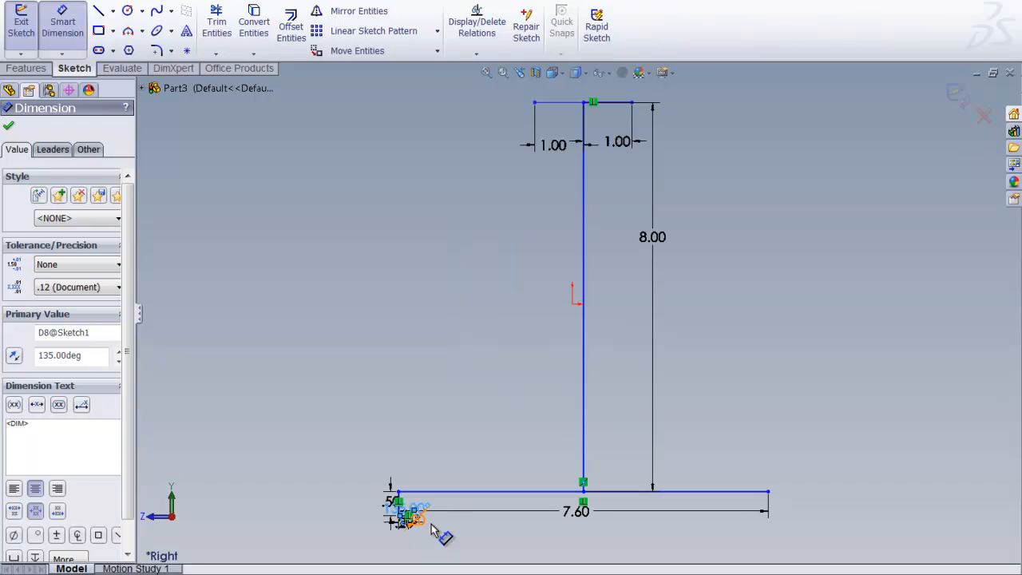
{"action": "left_click", "coordinate": [504, 73]}
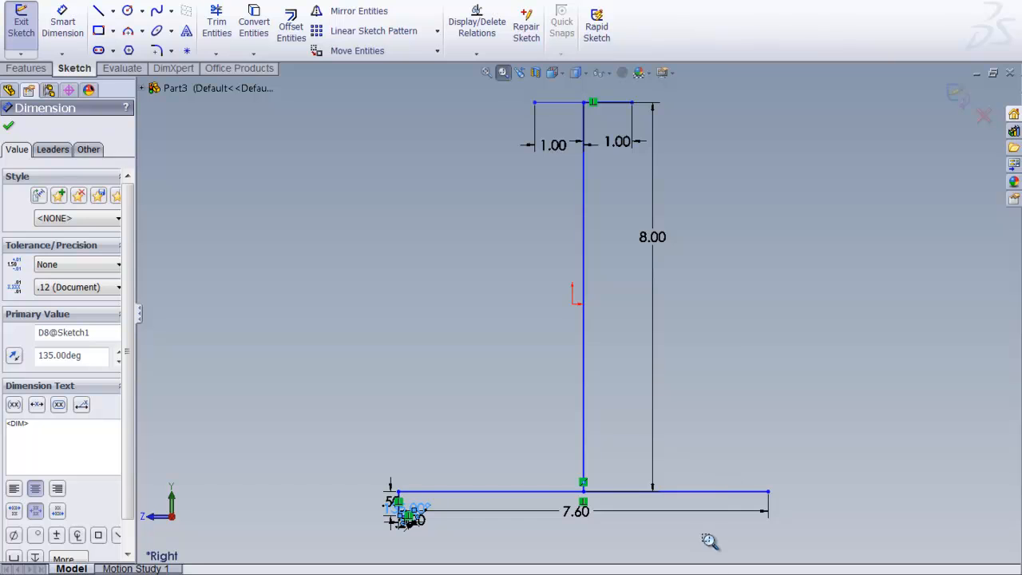
{"action": "left_click_drag", "start_coordinate": [709, 529], "coordinate": [777, 479]}
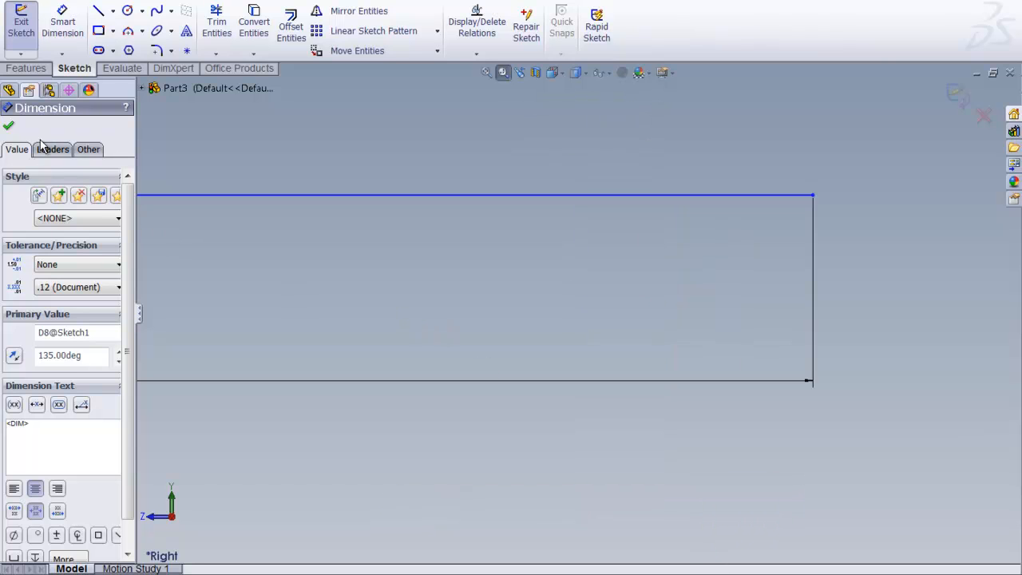
{"action": "left_click", "coordinate": [98, 13]}
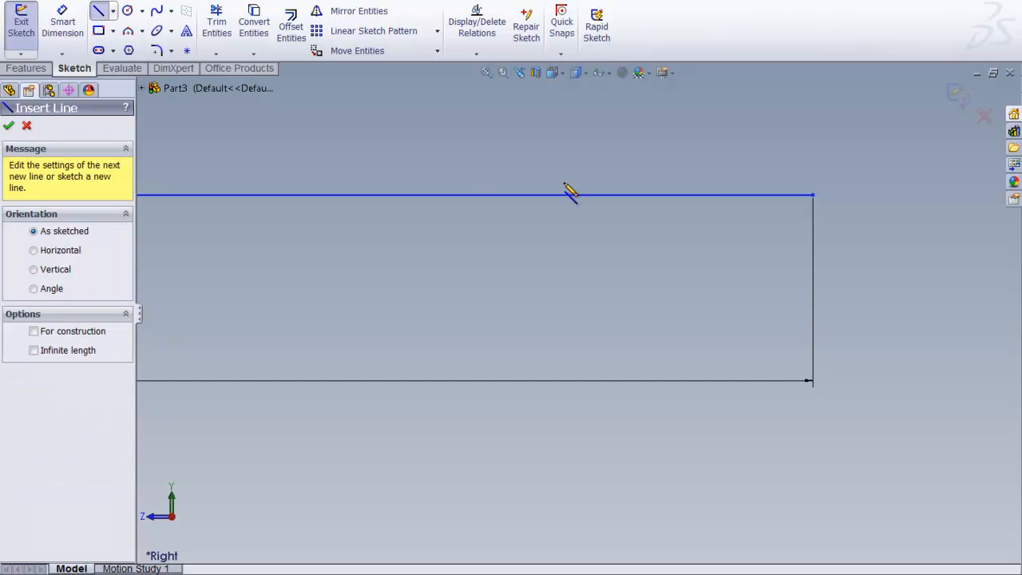
{"action": "left_click", "coordinate": [813, 195]}
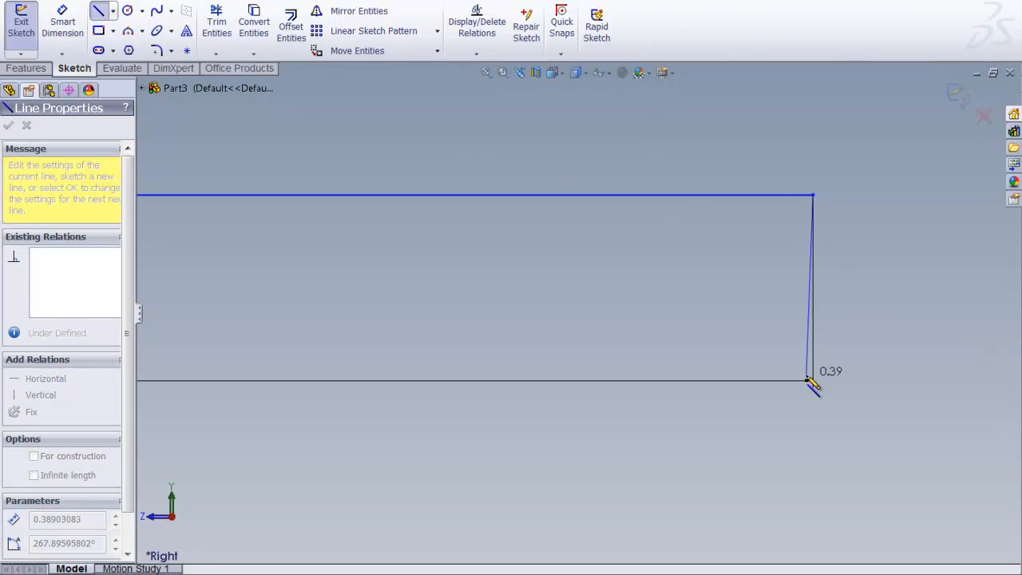
{"action": "left_click", "coordinate": [813, 381]}
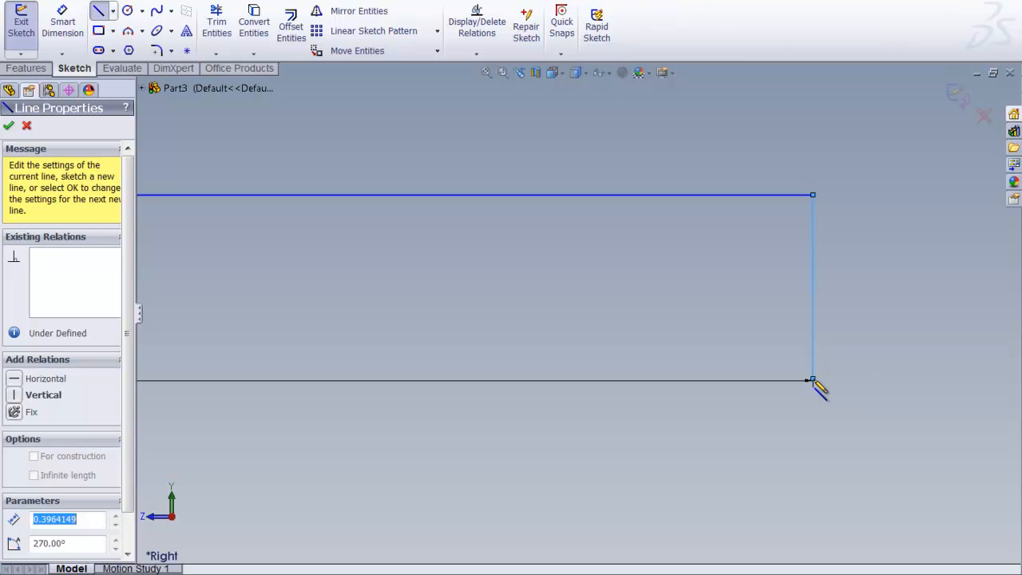
{"action": "left_click", "coordinate": [664, 381]}
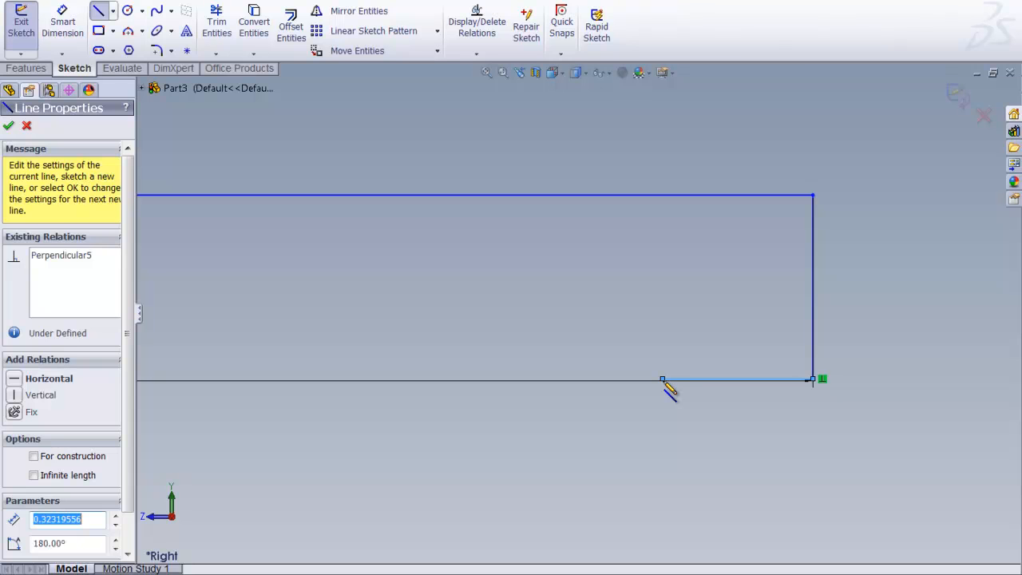
{"action": "right_click", "coordinate": [609, 294]}
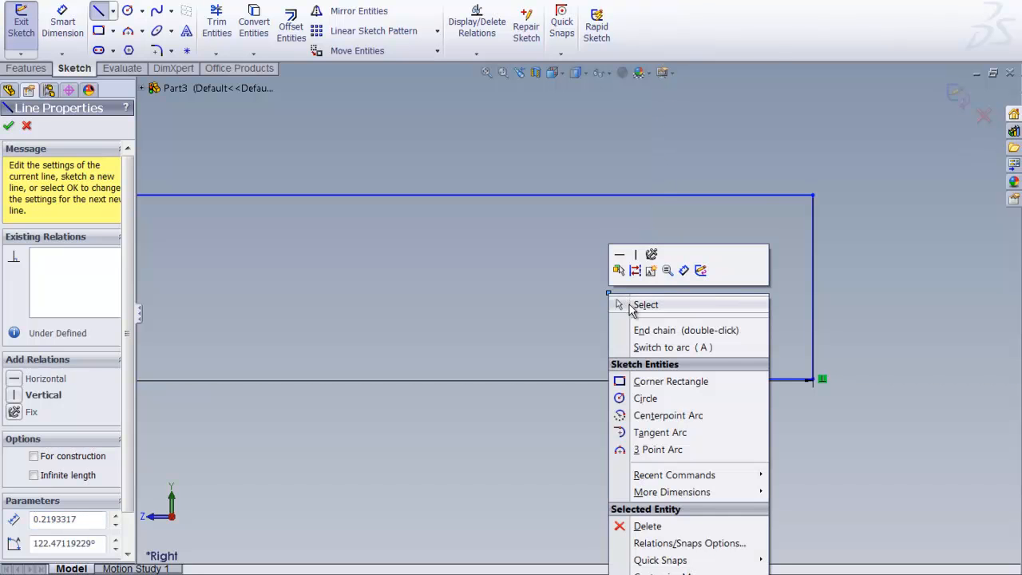
{"action": "left_click", "coordinate": [631, 309]}
- Dimension the short vertical line at the base's right end and set its length to 0.50 in
{"action": "left_click", "coordinate": [62, 24]}
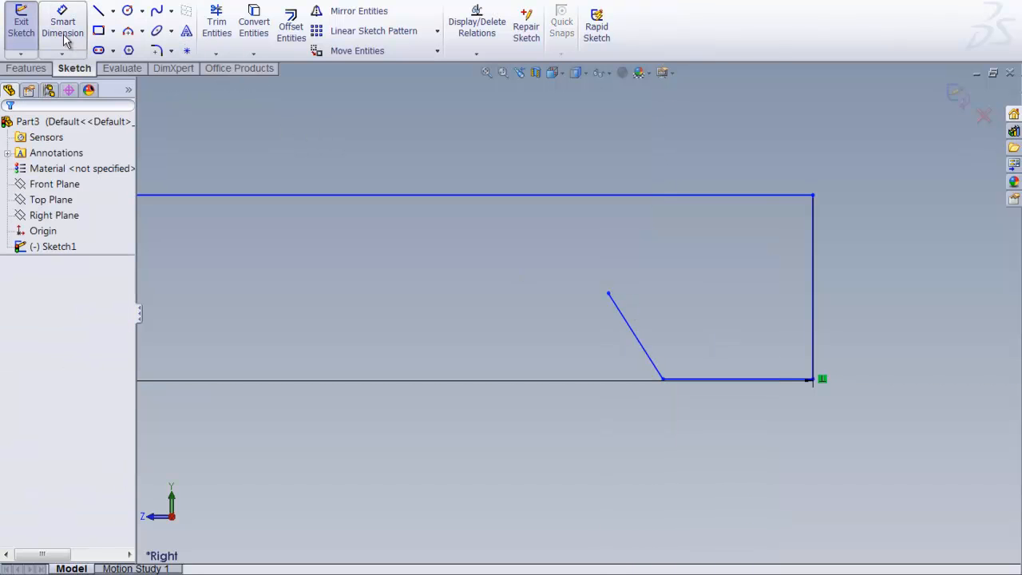
{"action": "left_click", "coordinate": [814, 281]}
{"action": "left_click", "coordinate": [891, 292]}
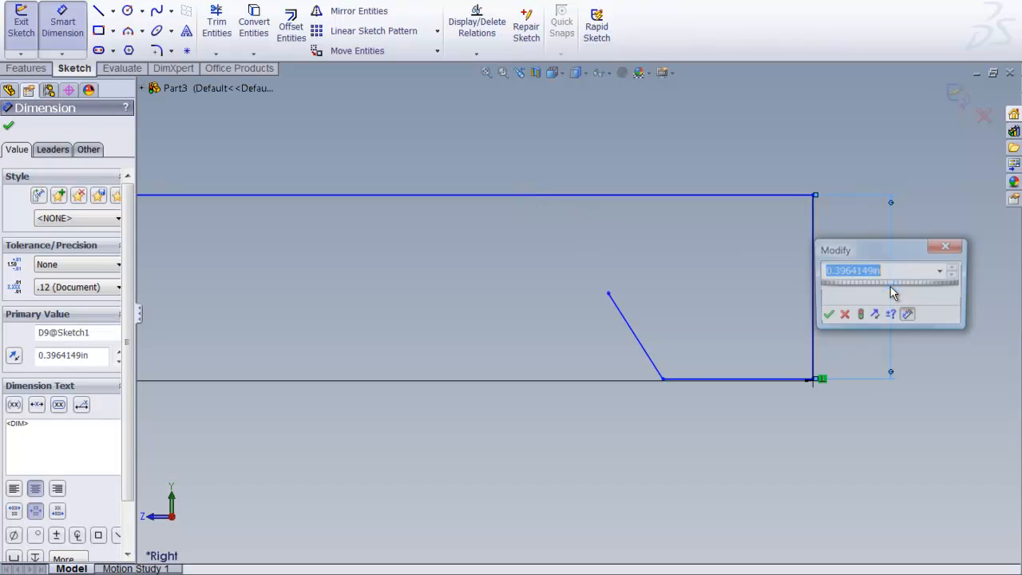
{"action": "type", "text": "."}
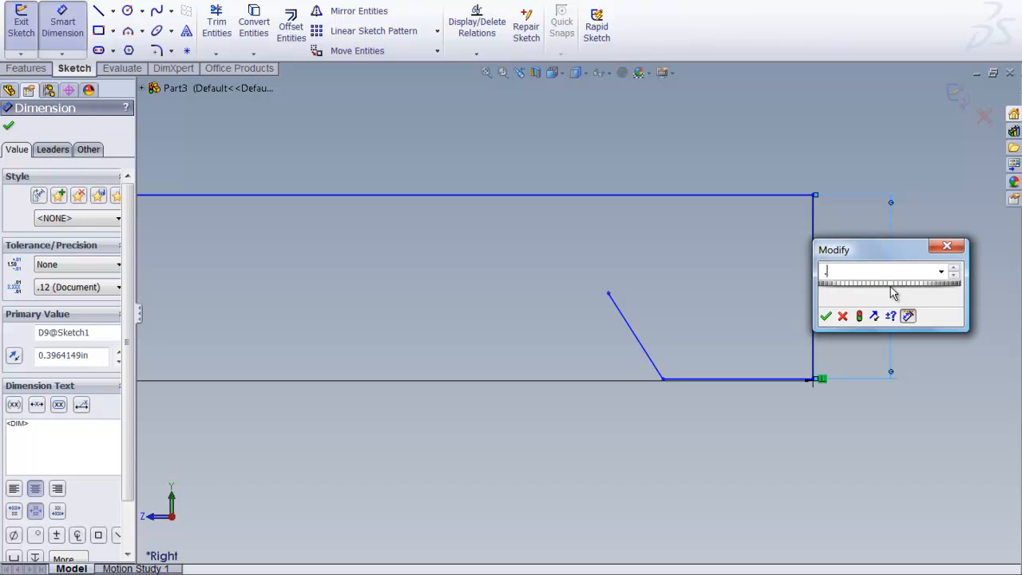
{"action": "left_click", "coordinate": [826, 316]}
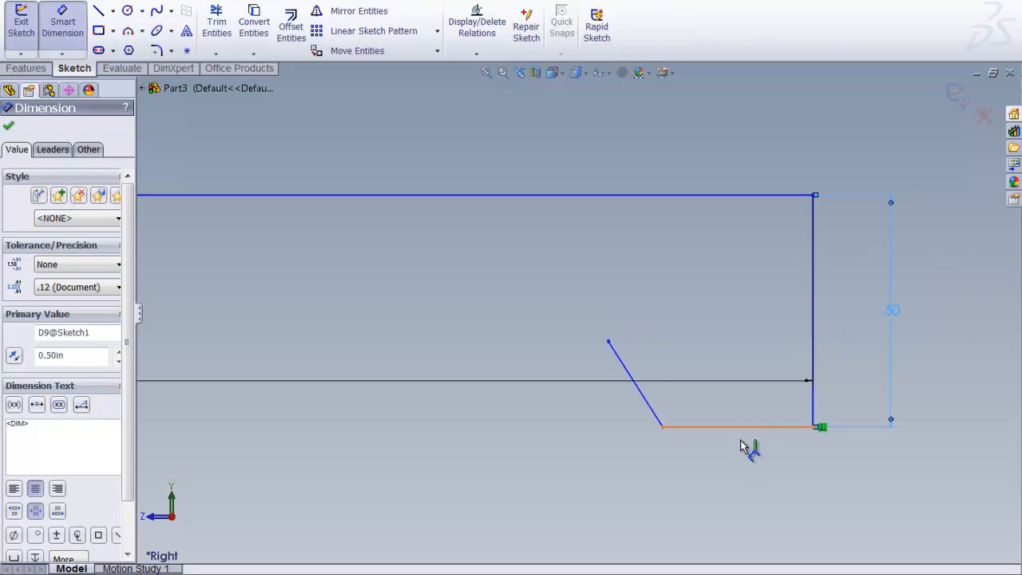
- Dimension the short horizontal line of the right-end hook and set its length to 0.20 in
{"action": "left_click", "coordinate": [743, 435]}
{"action": "left_click", "coordinate": [740, 477]}
{"action": "type", "text": ".20"}
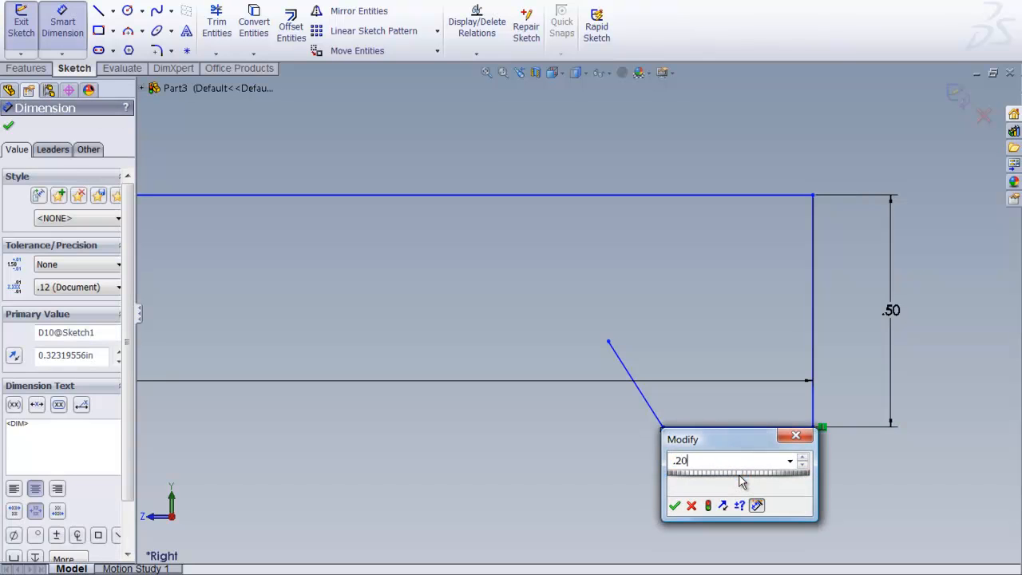
{"action": "left_click", "coordinate": [675, 505]}
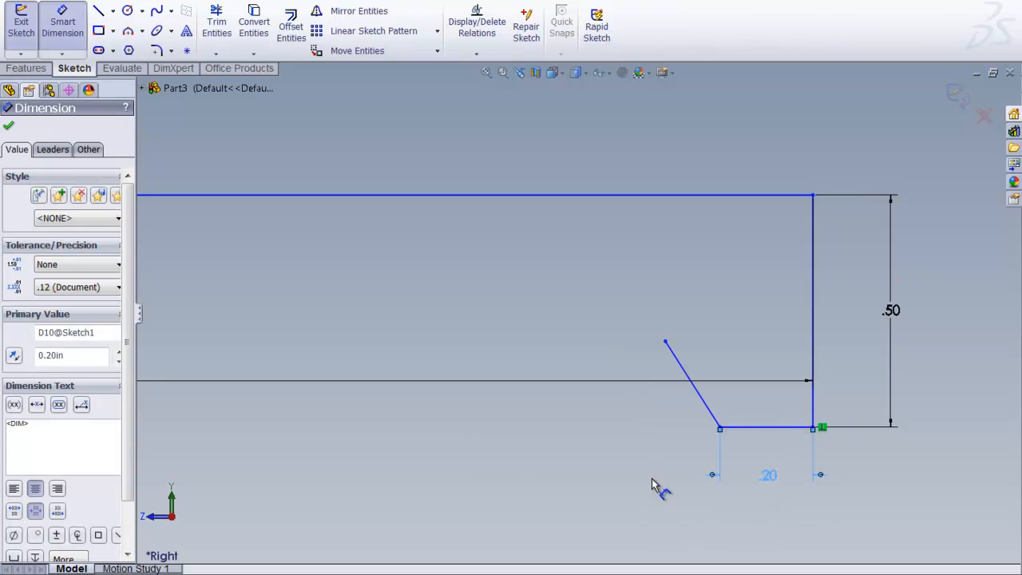
- Dimension the diagonal line of the right-end hook along its length and set it to 0.20 in
{"action": "left_click", "coordinate": [695, 389]}
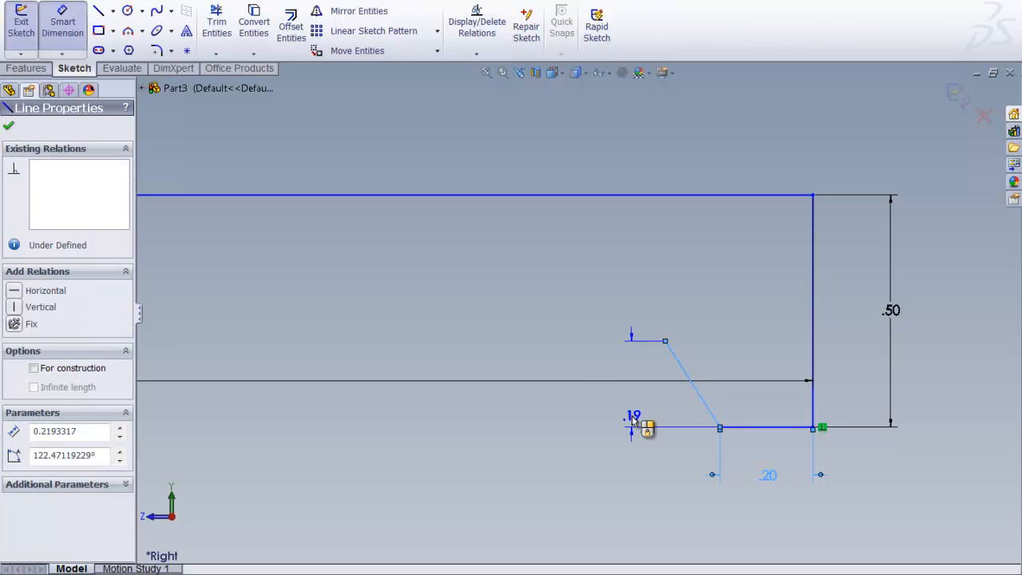
{"action": "left_click", "coordinate": [622, 464]}
{"action": "type", "text": ".20"}
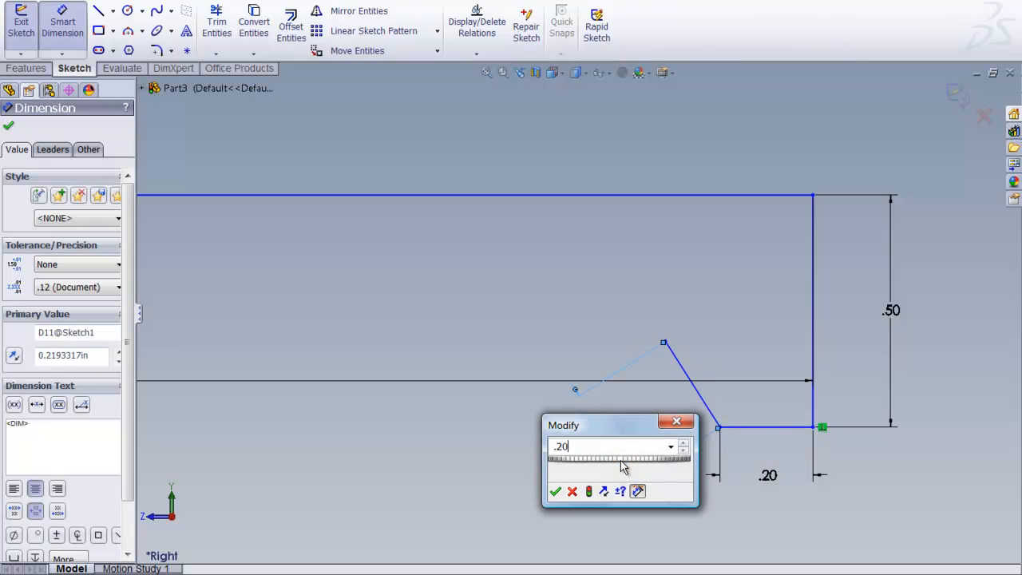
{"action": "left_click", "coordinate": [555, 491]}
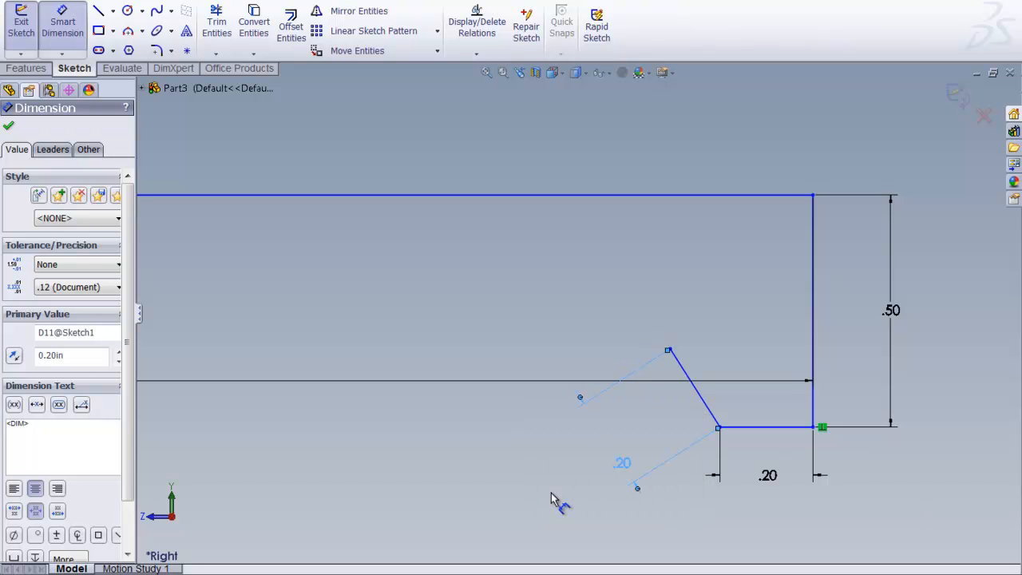
- Dimension the angle between the right-end hook's diagonal and short horizontal lines and set it to 135 degrees
{"action": "left_click", "coordinate": [698, 397]}
{"action": "left_click", "coordinate": [768, 427]}
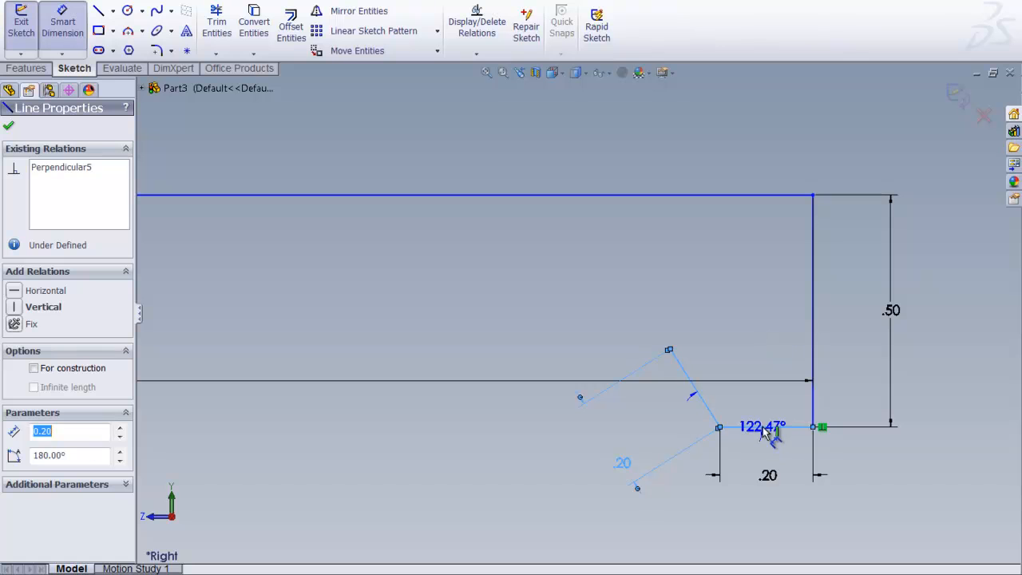
{"action": "left_click", "coordinate": [755, 361]}
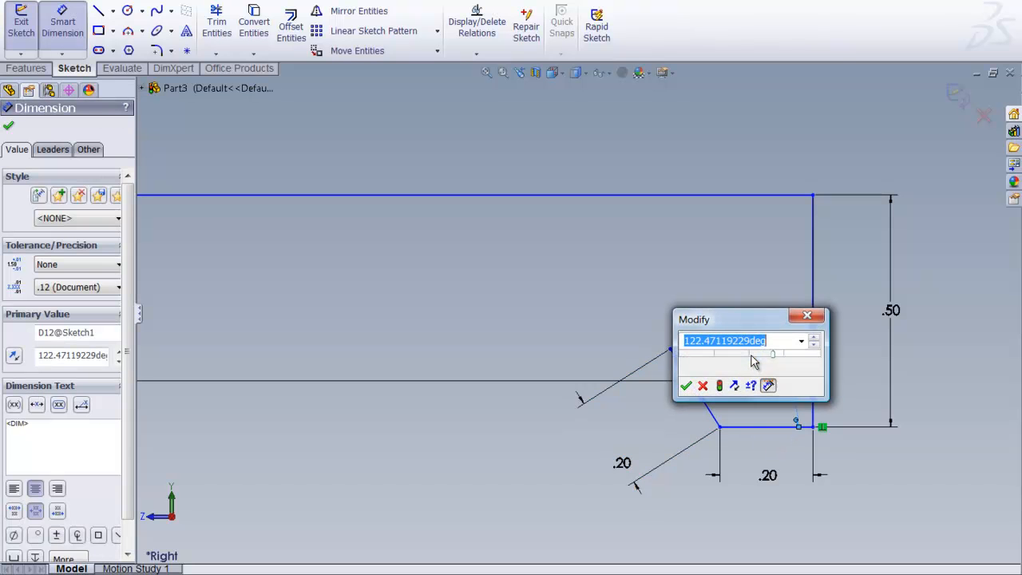
{"action": "type", "text": "13"}
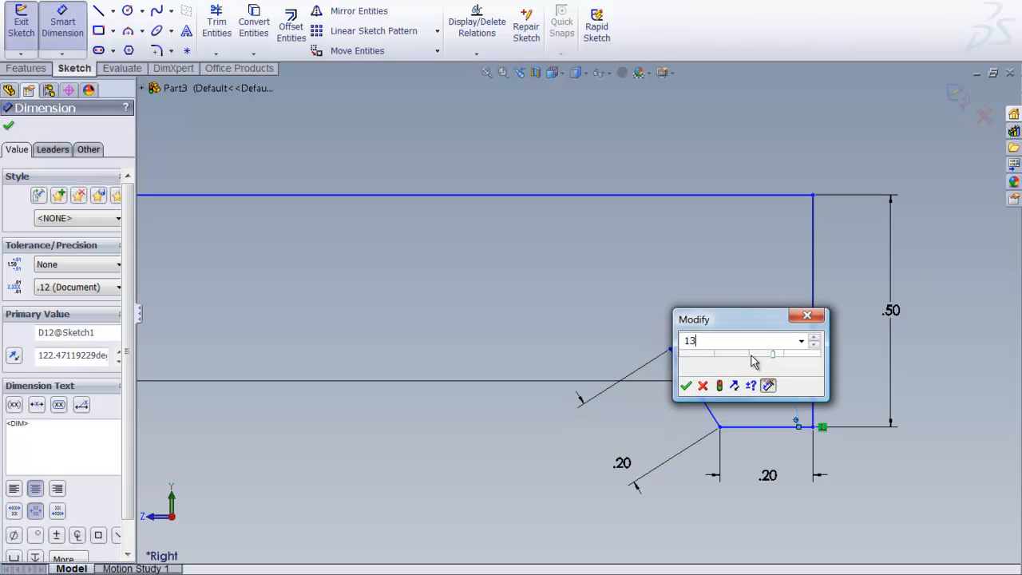
{"action": "type", "text": "5."}
{"action": "left_click", "coordinate": [686, 386]}
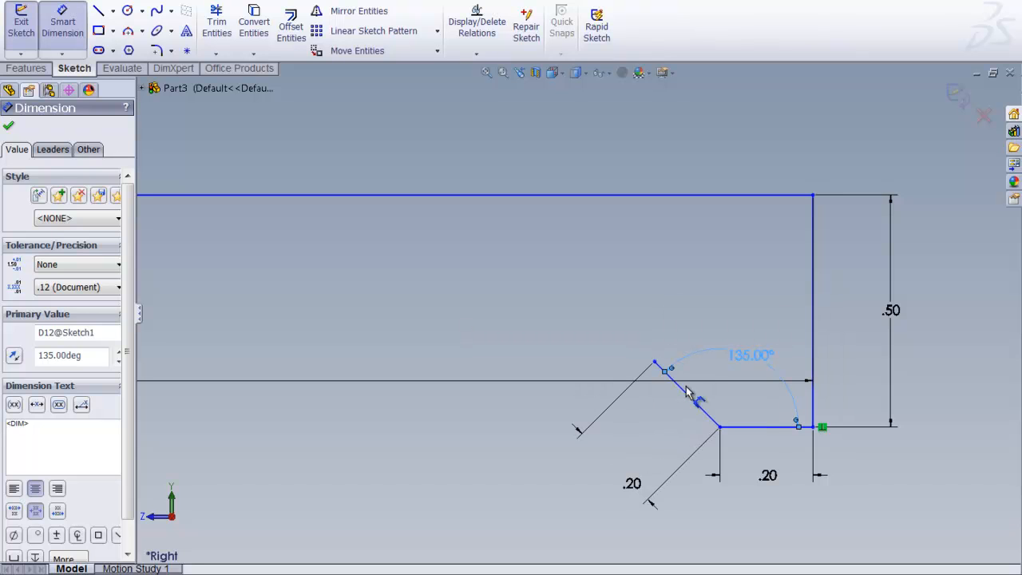
- Draw a sloping line from the right end of the top line to the right end of the base line
{"action": "key", "text": "f"}
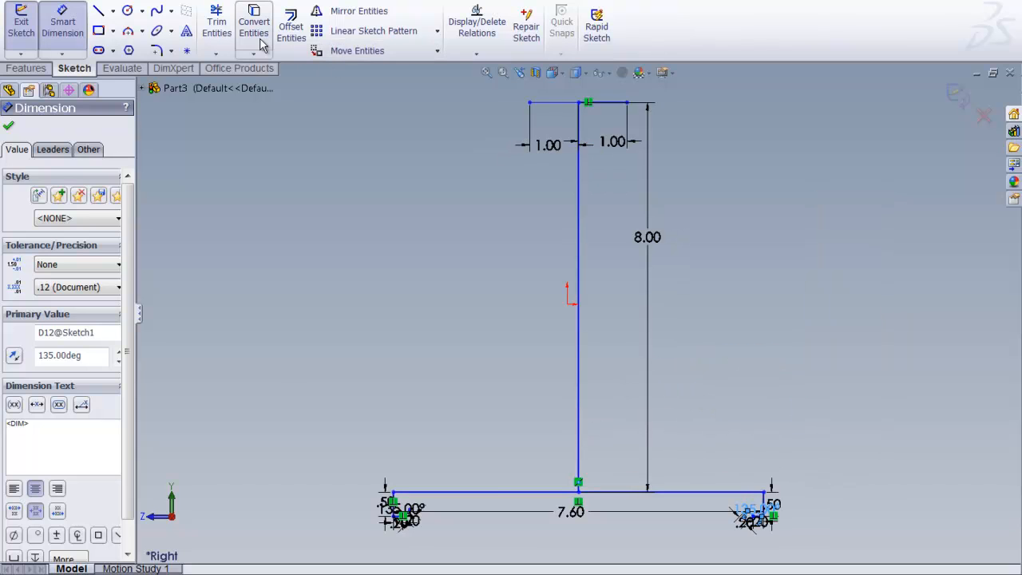
{"action": "left_click", "coordinate": [99, 11]}
{"action": "left_click", "coordinate": [627, 102]}
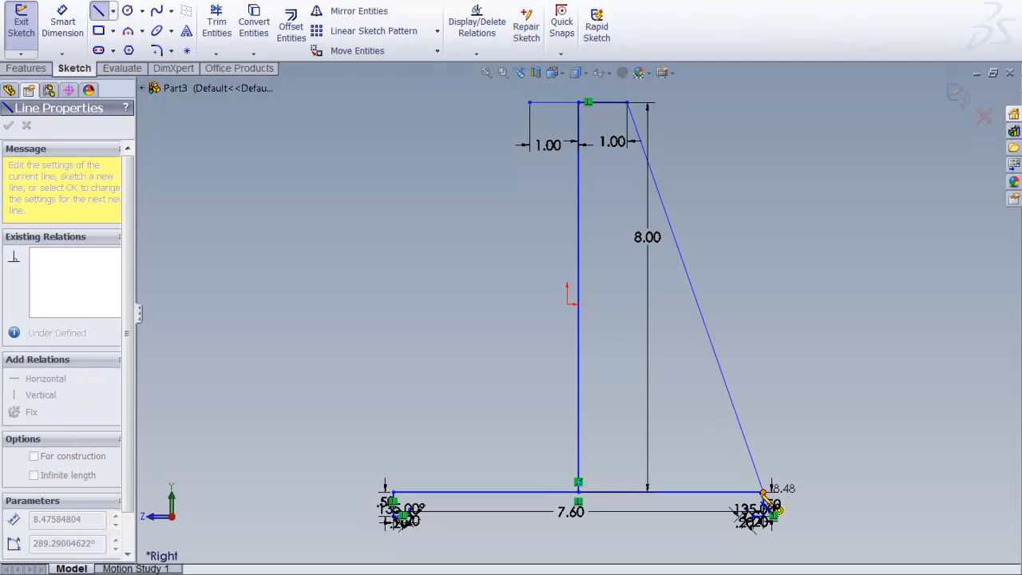
{"action": "left_click", "coordinate": [764, 494]}
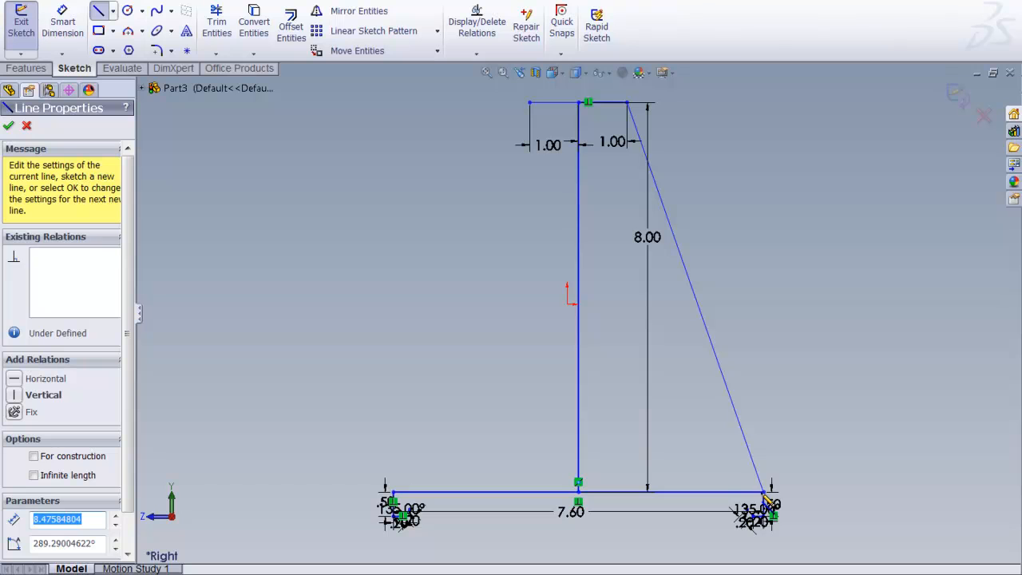
{"action": "right_click", "coordinate": [765, 496]}
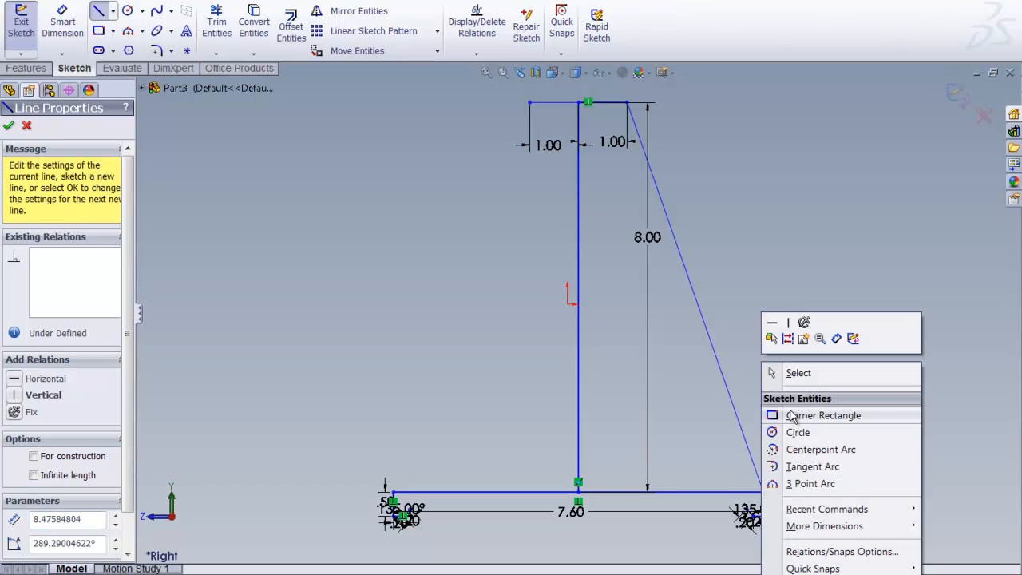
{"action": "left_click", "coordinate": [803, 377]}
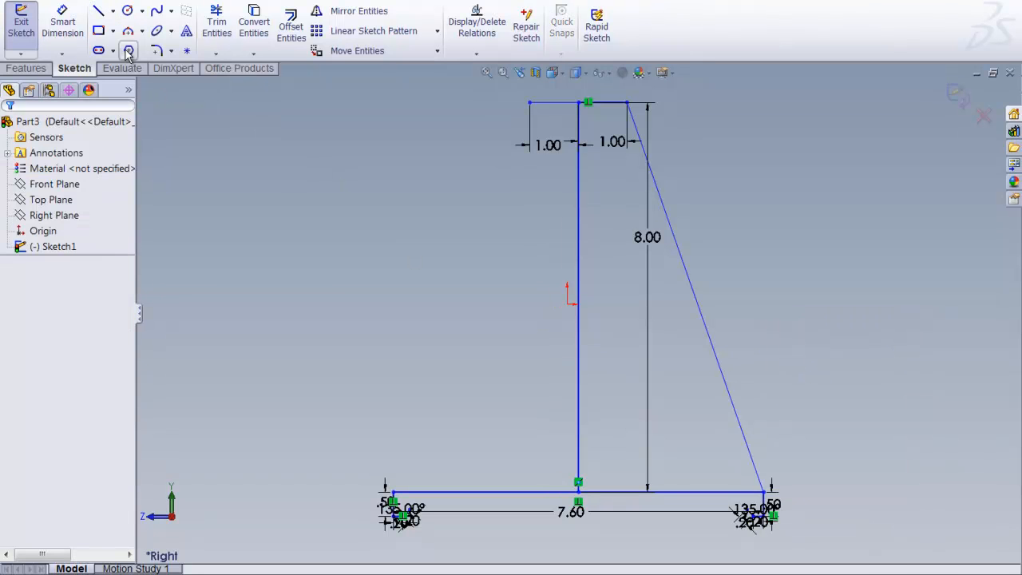
- Draw a line from the top of the vertical line down to the base, parallel to the outer sloping line
{"action": "left_click", "coordinate": [99, 11]}
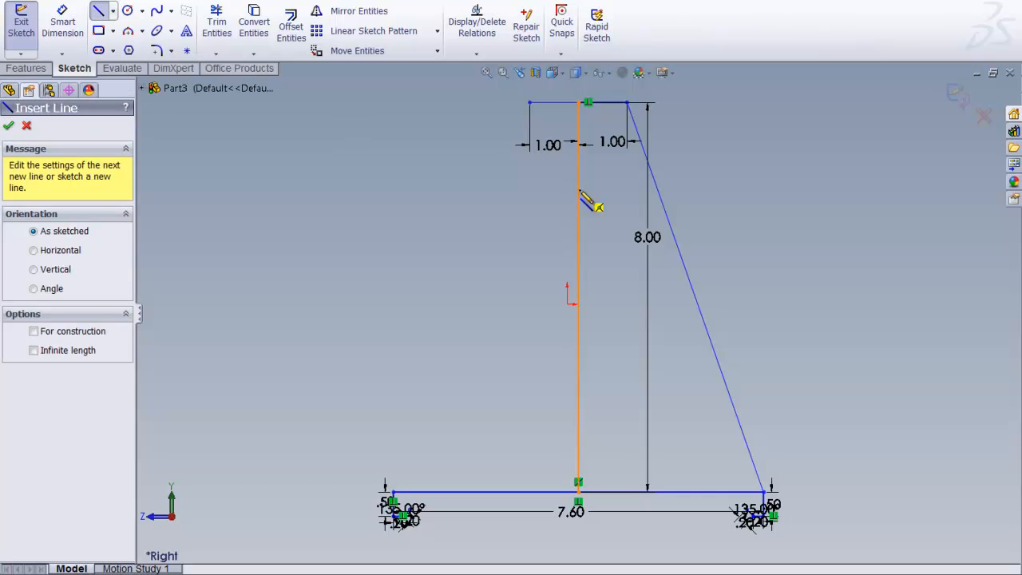
{"action": "left_click", "coordinate": [579, 103]}
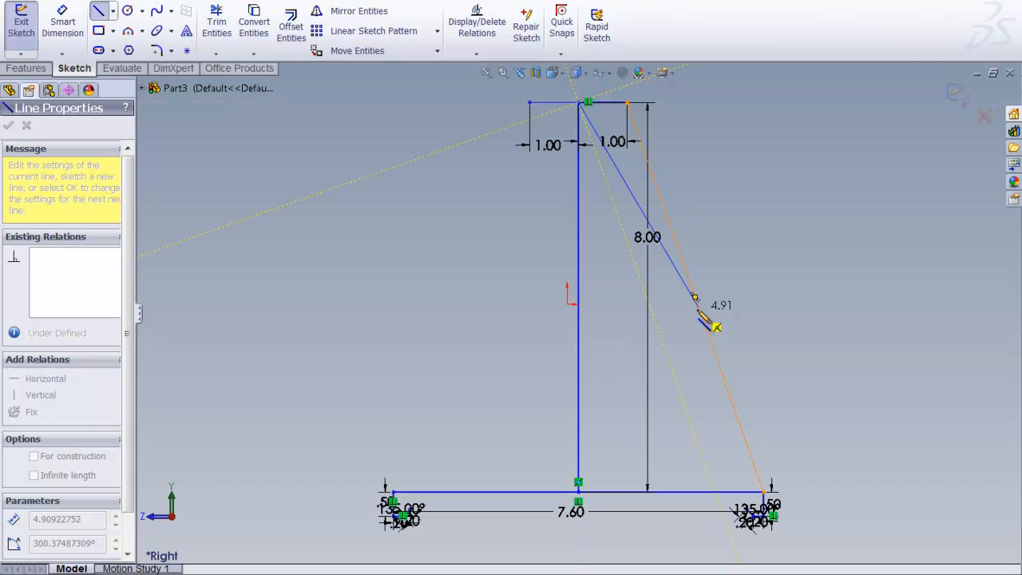
{"action": "left_click", "coordinate": [715, 493]}
{"action": "right_click", "coordinate": [717, 494]}
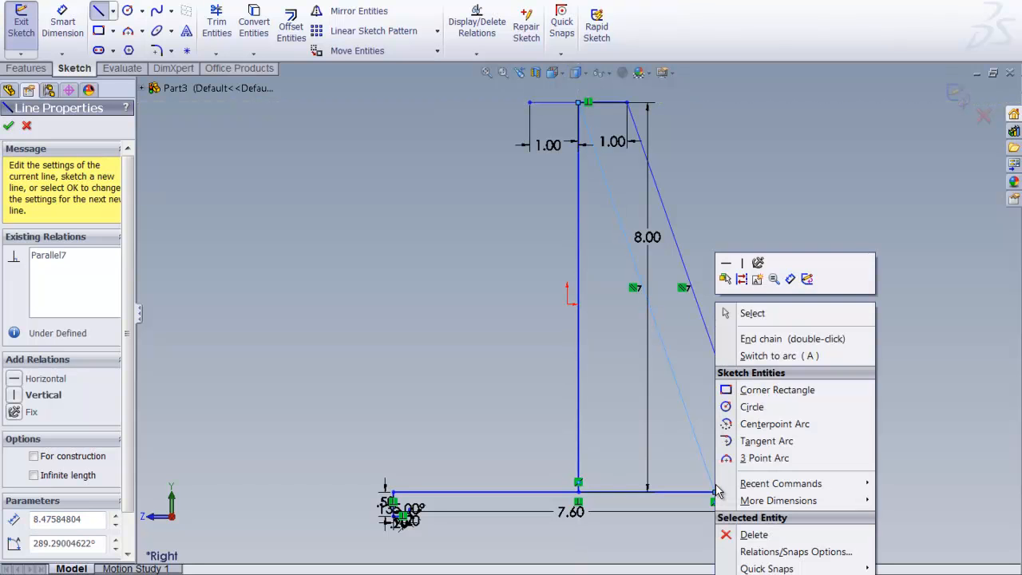
{"action": "left_click", "coordinate": [757, 314]}
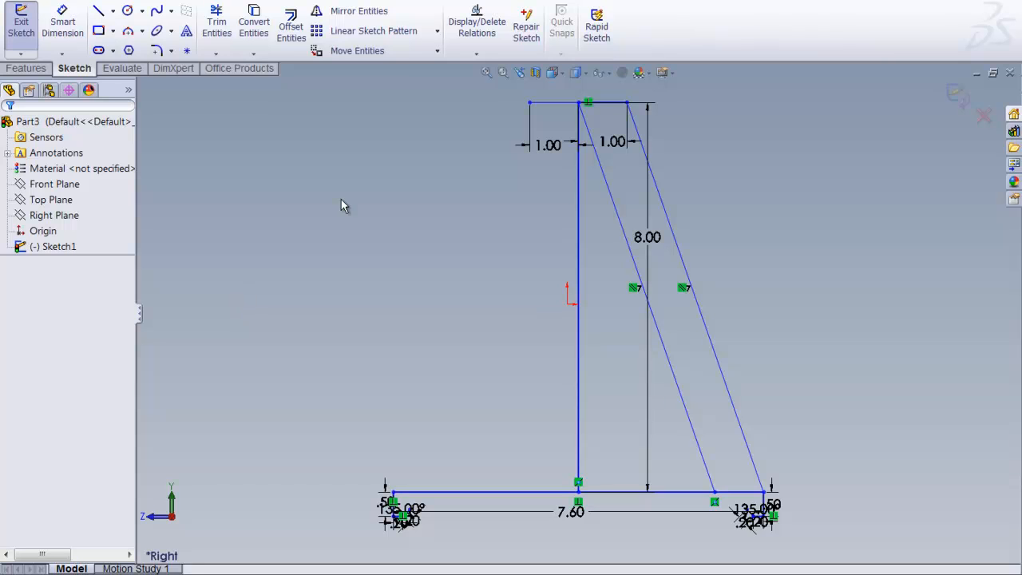
- Draw a horizontal line under the base joining the free ends of the left and right hooks' diagonal lines
{"action": "left_click", "coordinate": [502, 73]}
{"action": "mouse_move", "coordinate": [385, 541]}
{"action": "left_mouse_down"}
{"action": "mouse_move", "coordinate": [644, 450]}
{"action": "mouse_move", "coordinate": [804, 447]}
{"action": "left_mouse_up"}
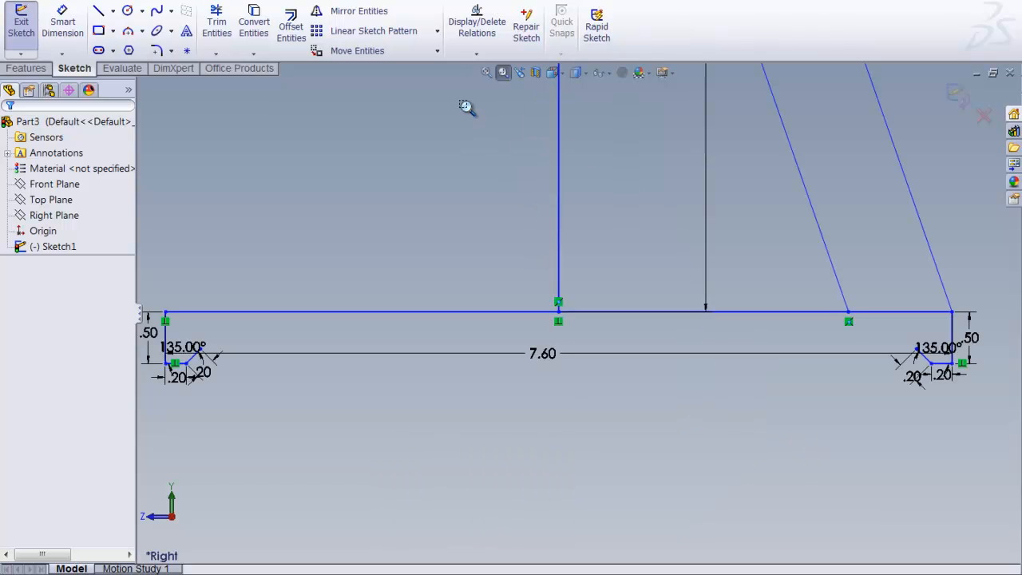
{"action": "left_click", "coordinate": [103, 10]}
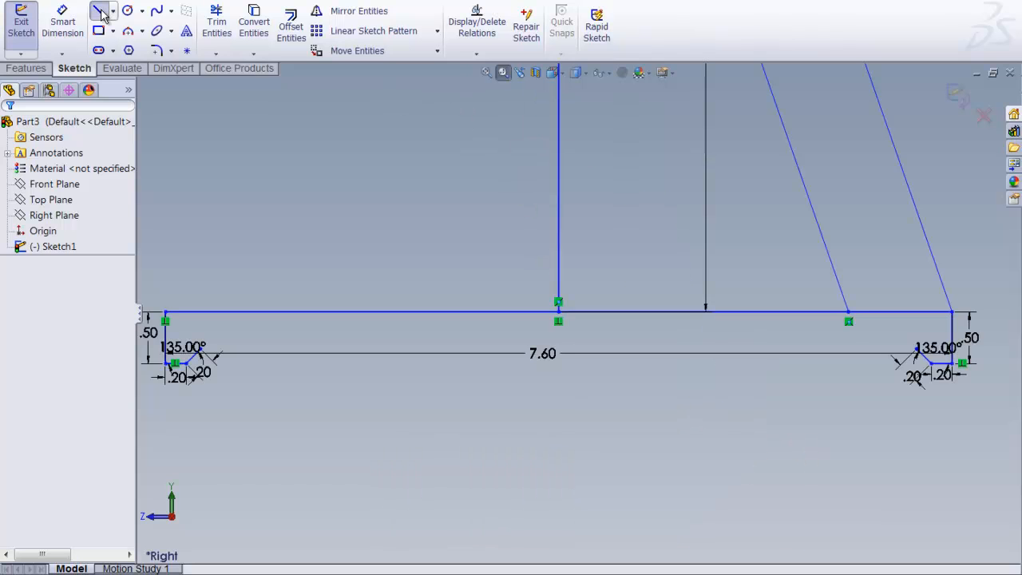
{"action": "left_click", "coordinate": [197, 352]}
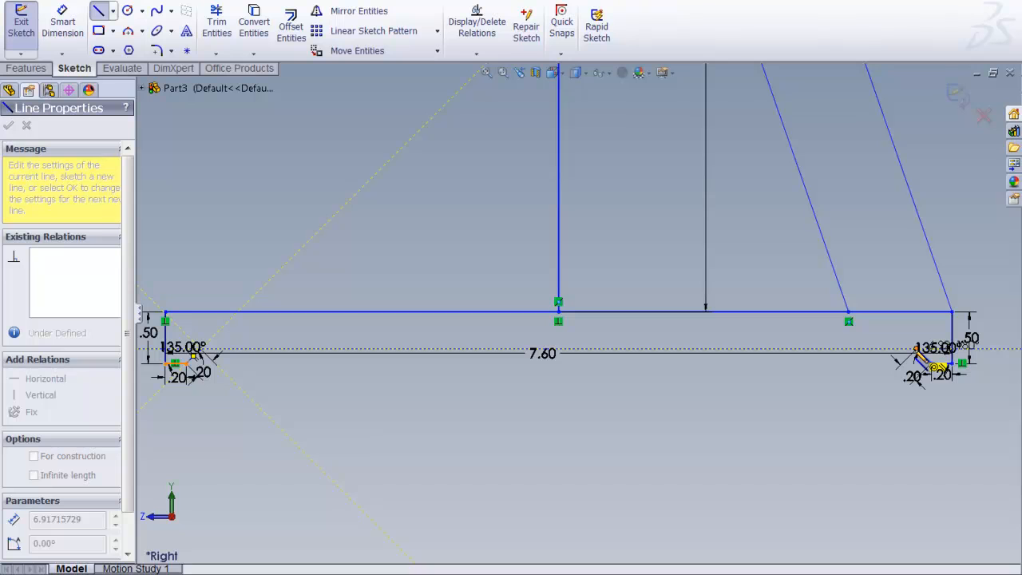
{"action": "left_click", "coordinate": [916, 349]}
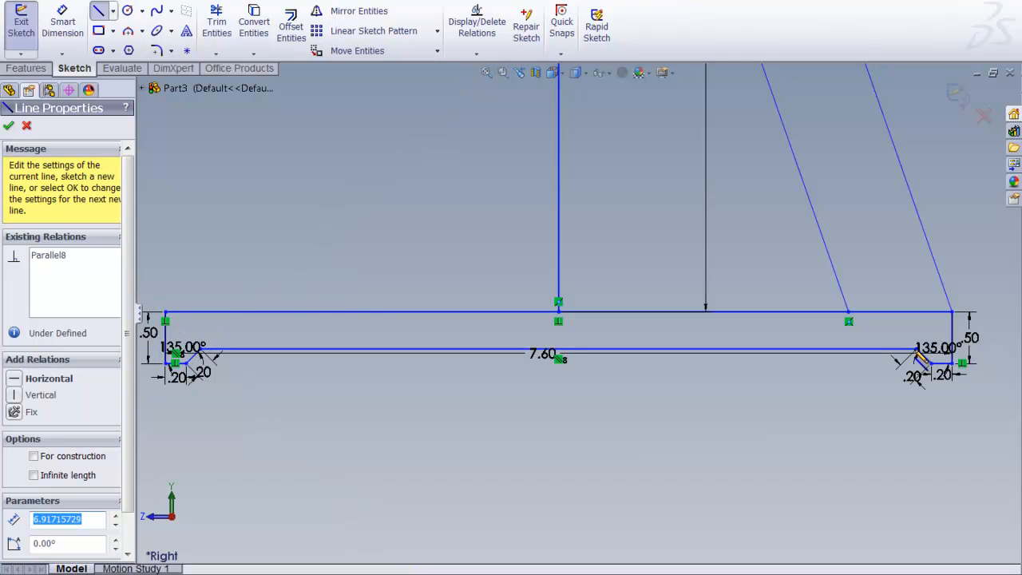
{"action": "right_click", "coordinate": [319, 238]}
{"action": "left_click", "coordinate": [359, 247]}
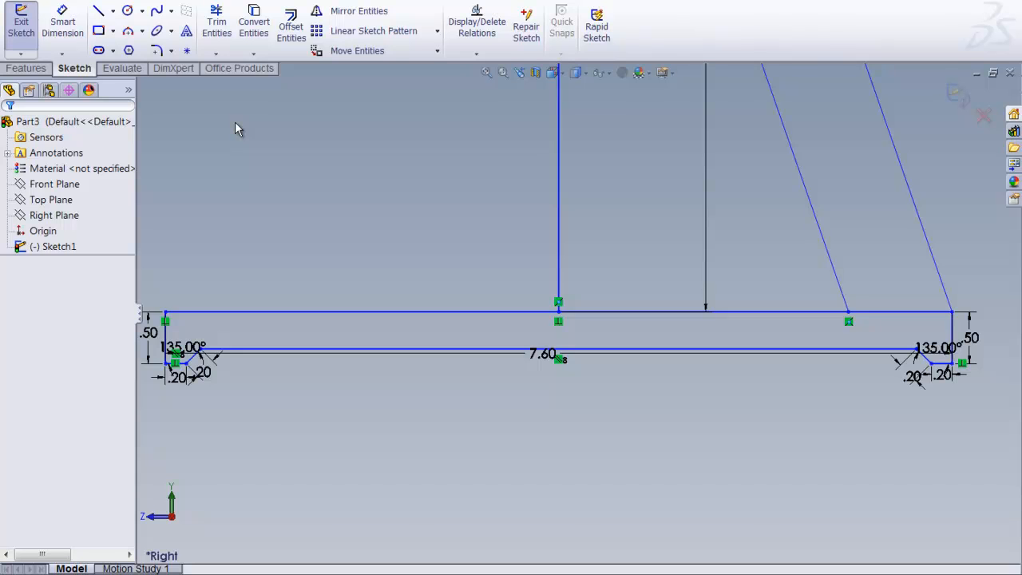
- Revolve the sloping band and hooked base regions of the sketch 360 degrees about the left segment of the top line
{"action": "key", "text": "f"}
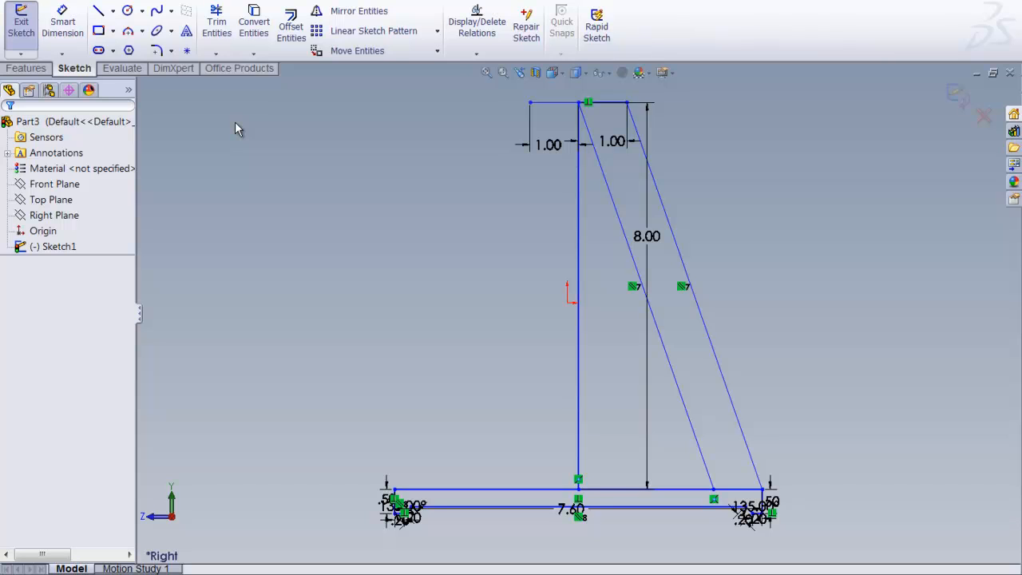
{"action": "left_click", "coordinate": [35, 72]}
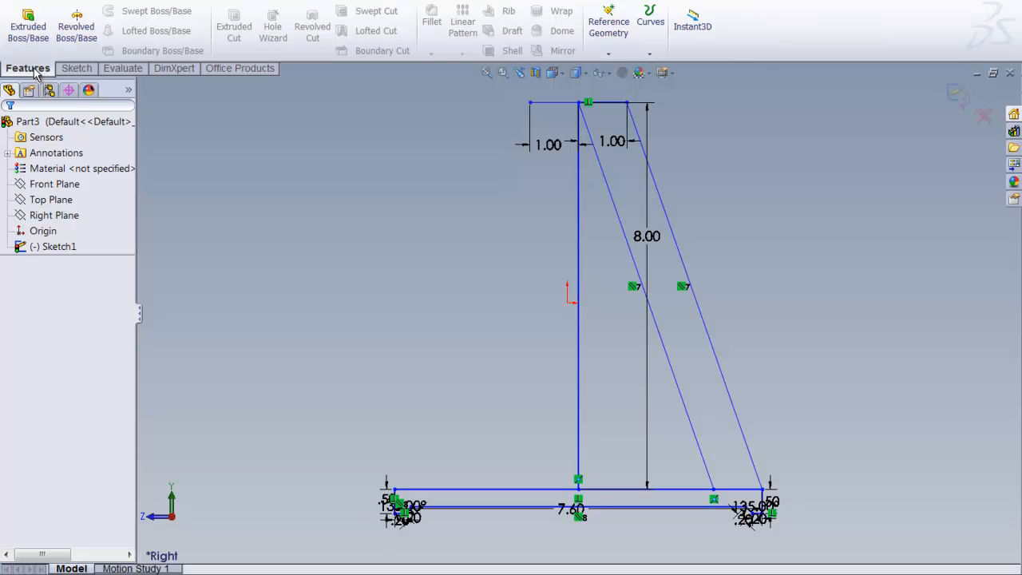
{"action": "left_click", "coordinate": [70, 28]}
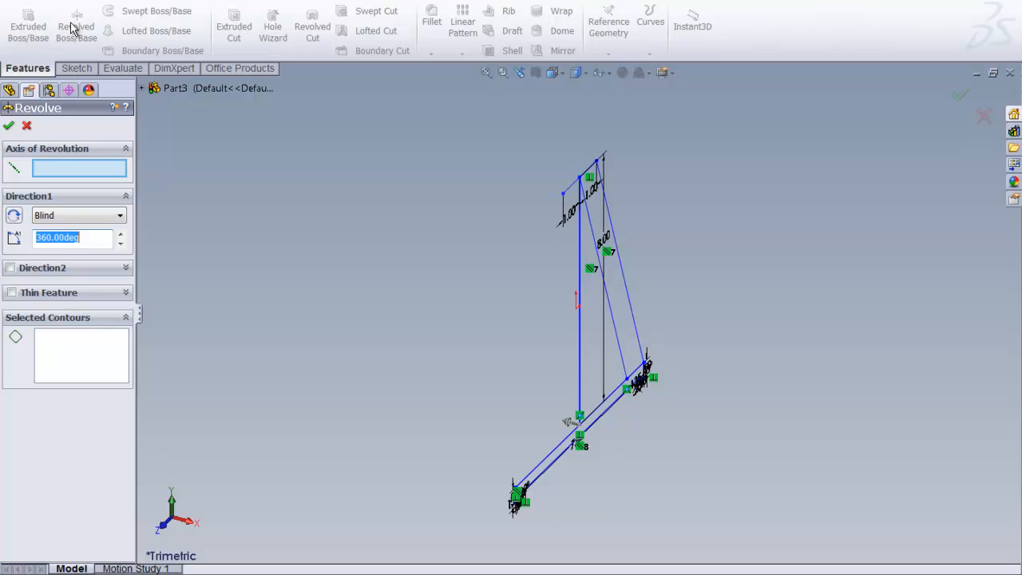
{"action": "left_click", "coordinate": [73, 170]}
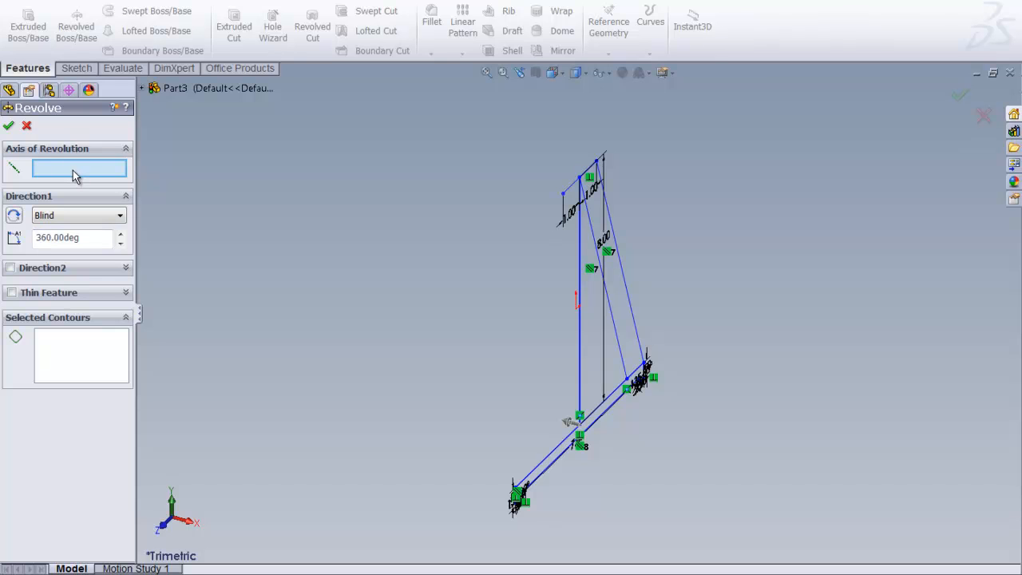
{"action": "left_click", "coordinate": [572, 190]}
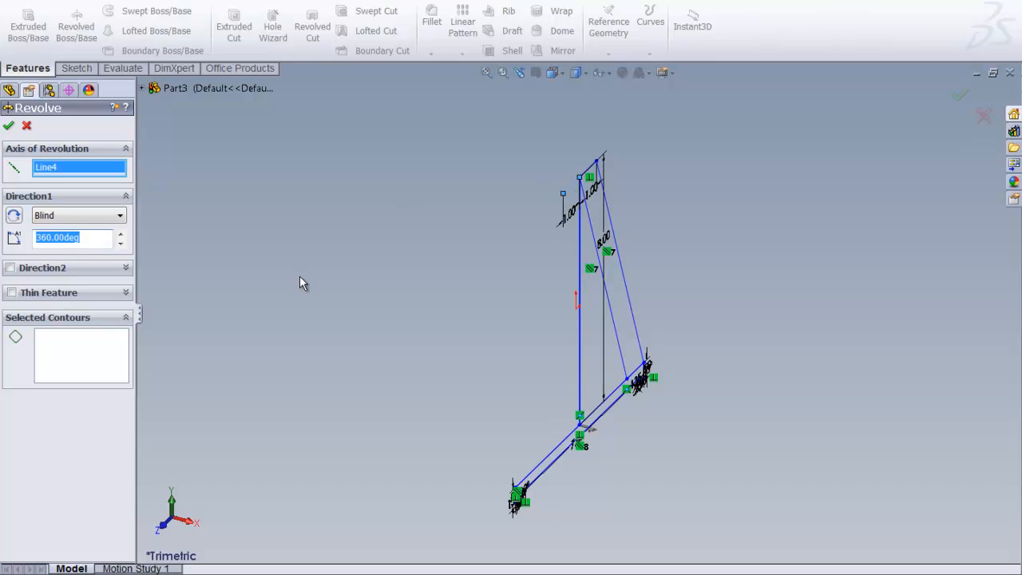
{"action": "left_click", "coordinate": [104, 345]}
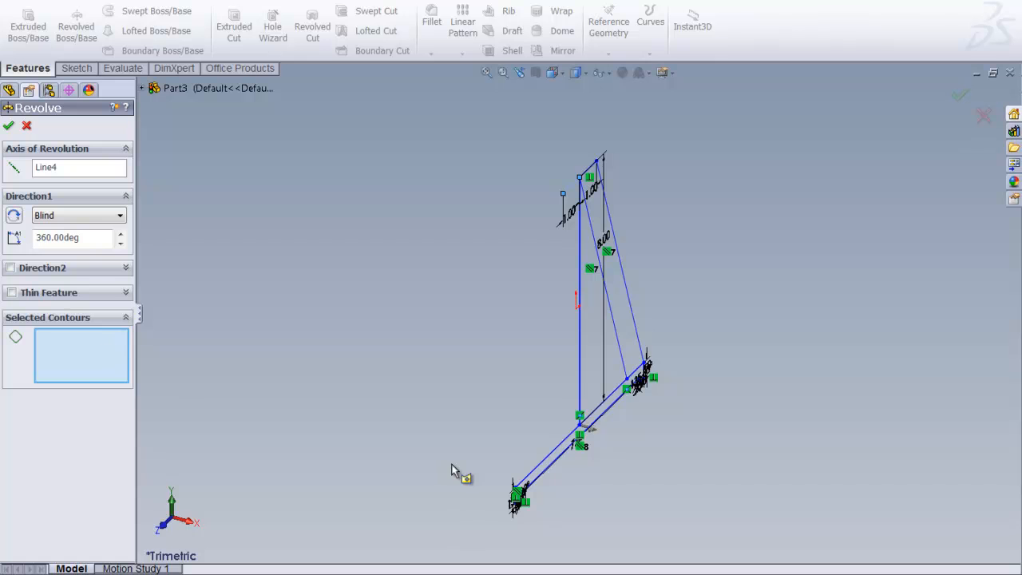
{"action": "left_click", "coordinate": [630, 342]}
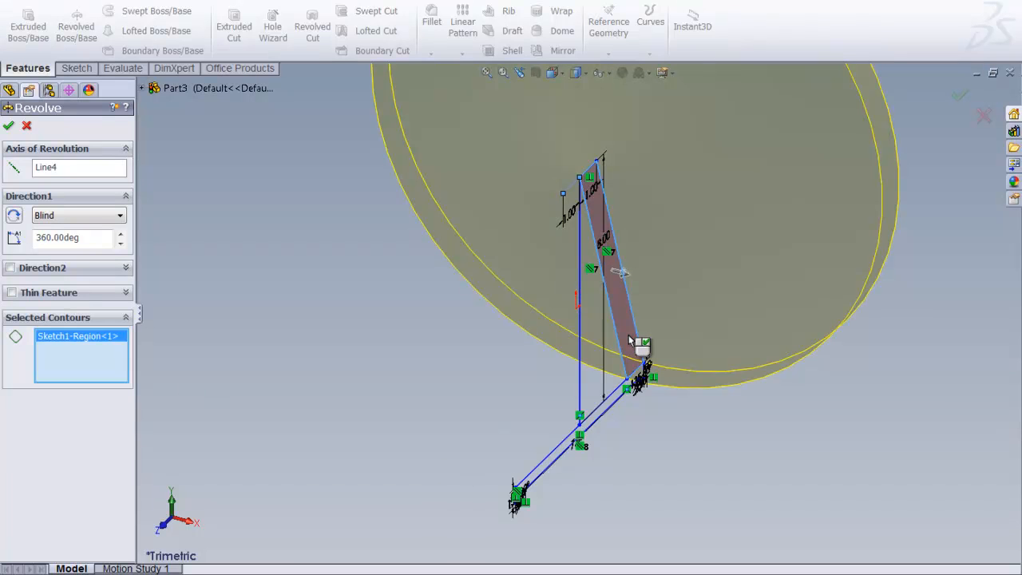
{"action": "left_click", "coordinate": [620, 393]}
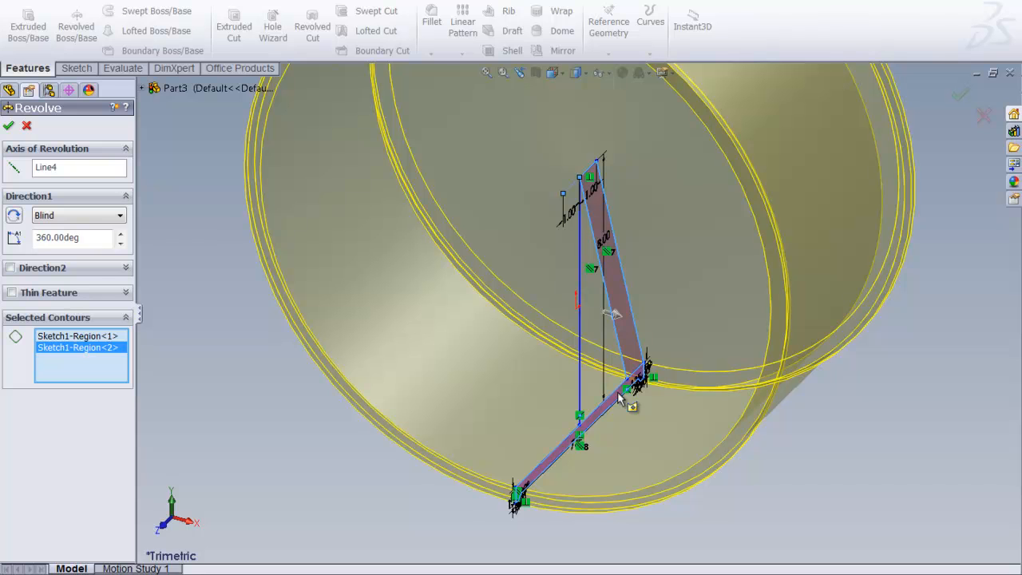
{"action": "left_click", "coordinate": [8, 126]}
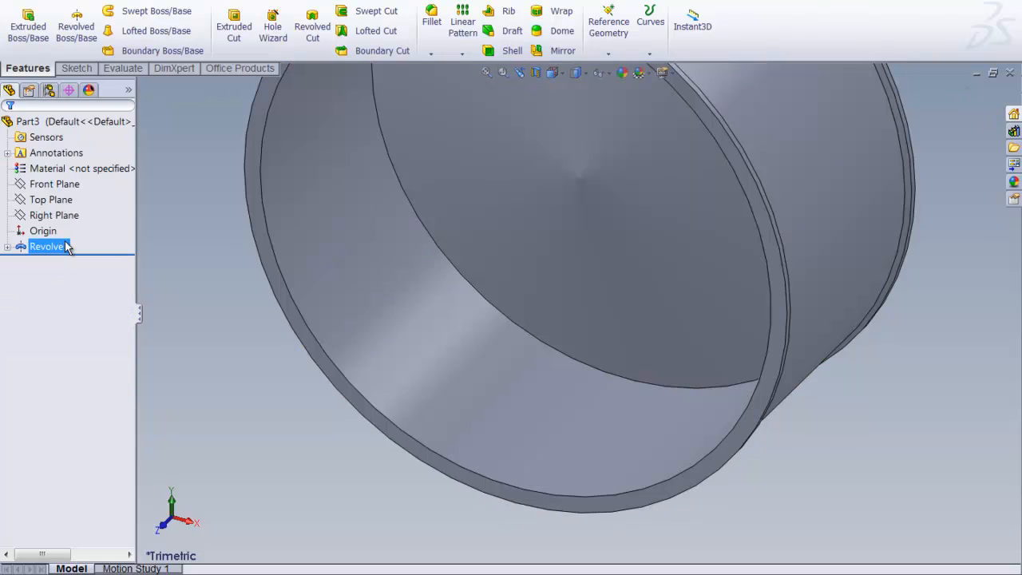
{"action": "key", "text": "f"}
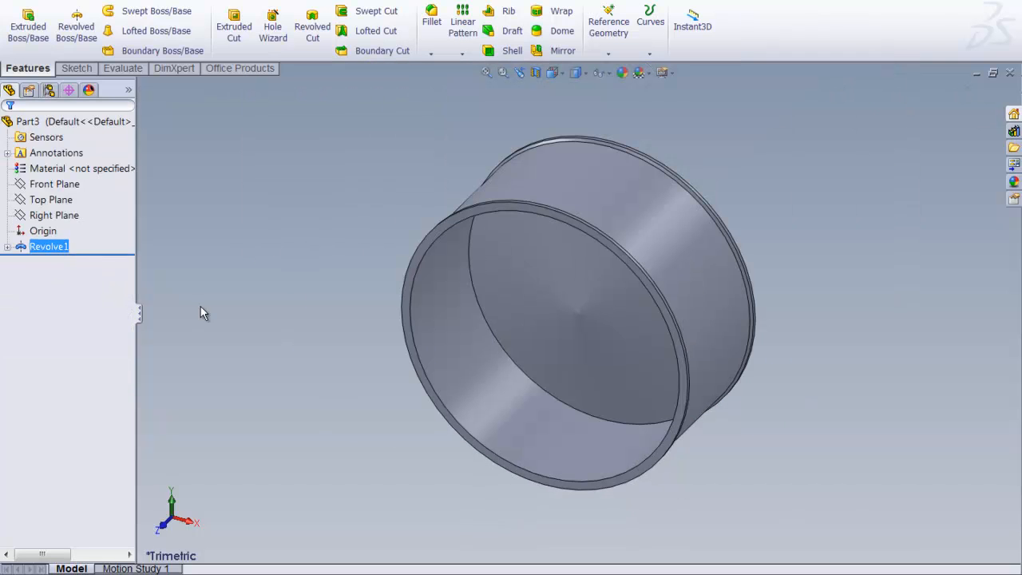
- On the revolved body's flat front rim face, sketch a circle of about 3.97 in radius centred on the rim
{"action": "right_click", "coordinate": [293, 291]}
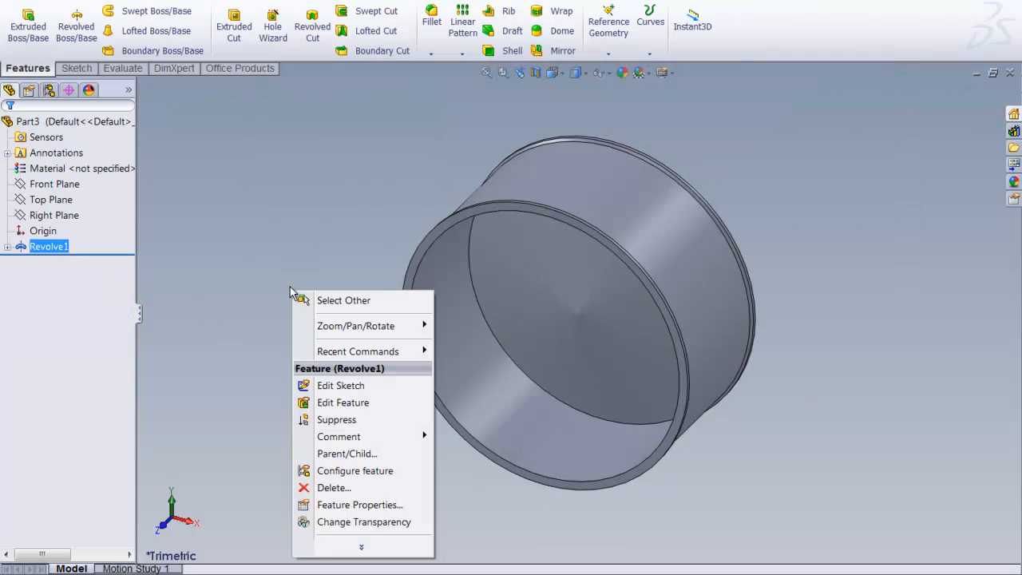
{"action": "mouse_move", "coordinate": [384, 328]}
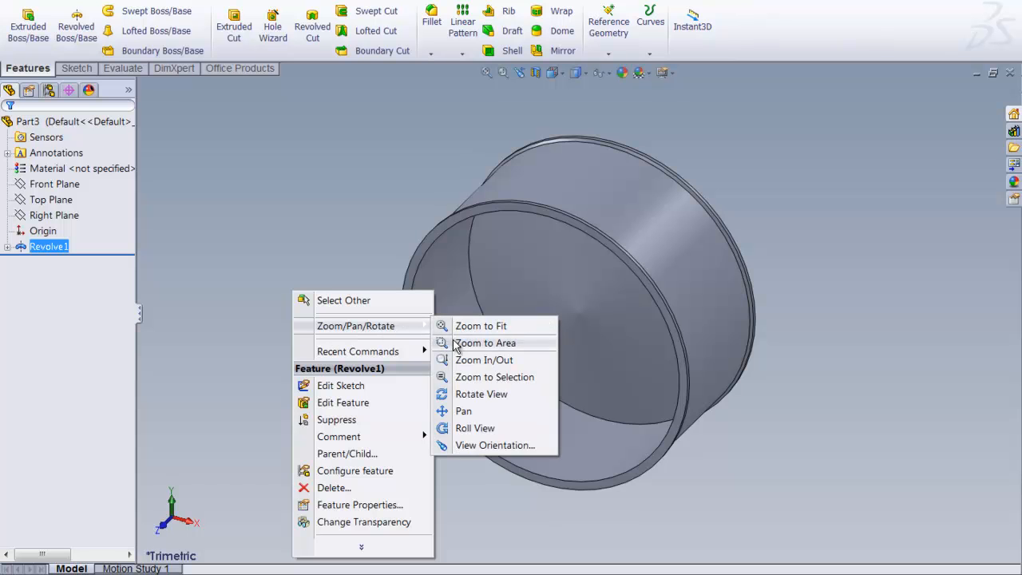
{"action": "left_click", "coordinate": [457, 405]}
{"action": "left_click_drag", "start_coordinate": [304, 312], "coordinate": [689, 468]}
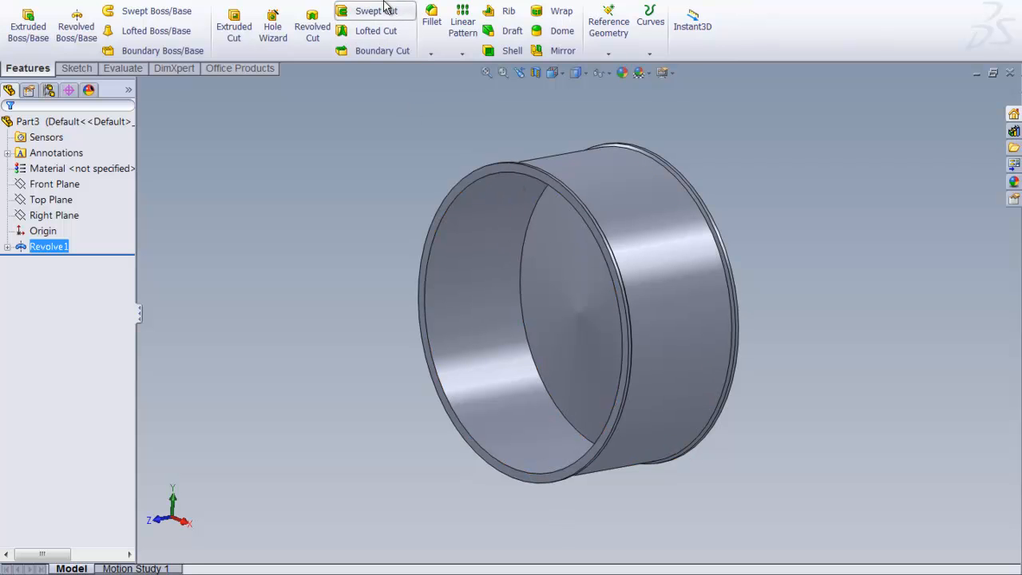
{"action": "left_click", "coordinate": [562, 74]}
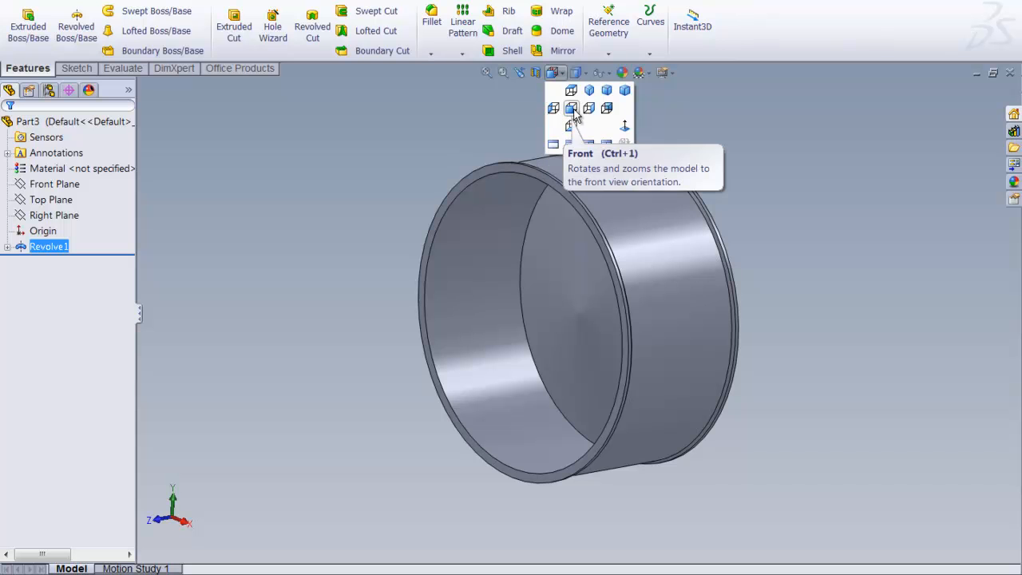
{"action": "left_click", "coordinate": [572, 109]}
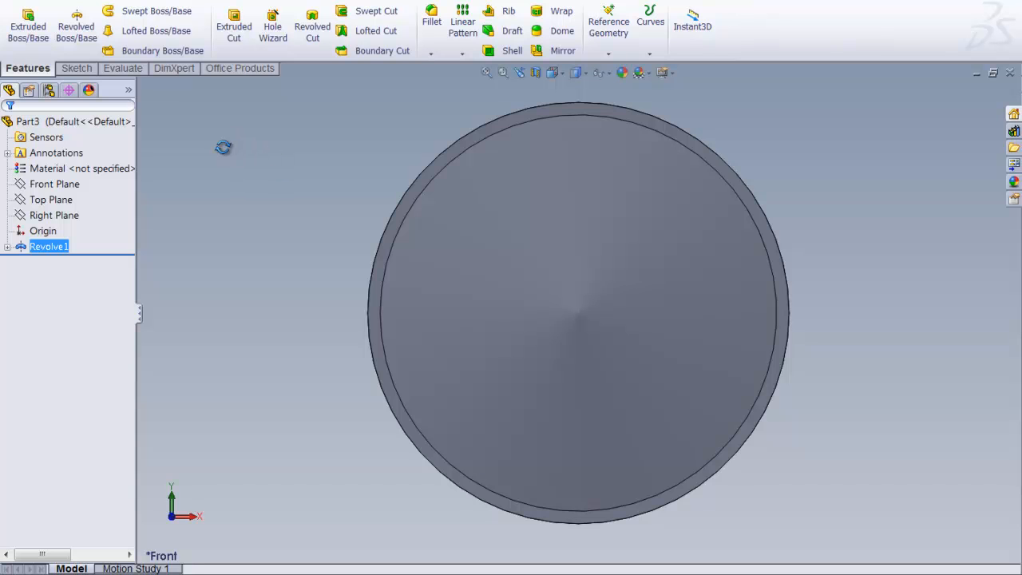
{"action": "left_click", "coordinate": [76, 67]}
{"action": "left_click", "coordinate": [124, 12]}
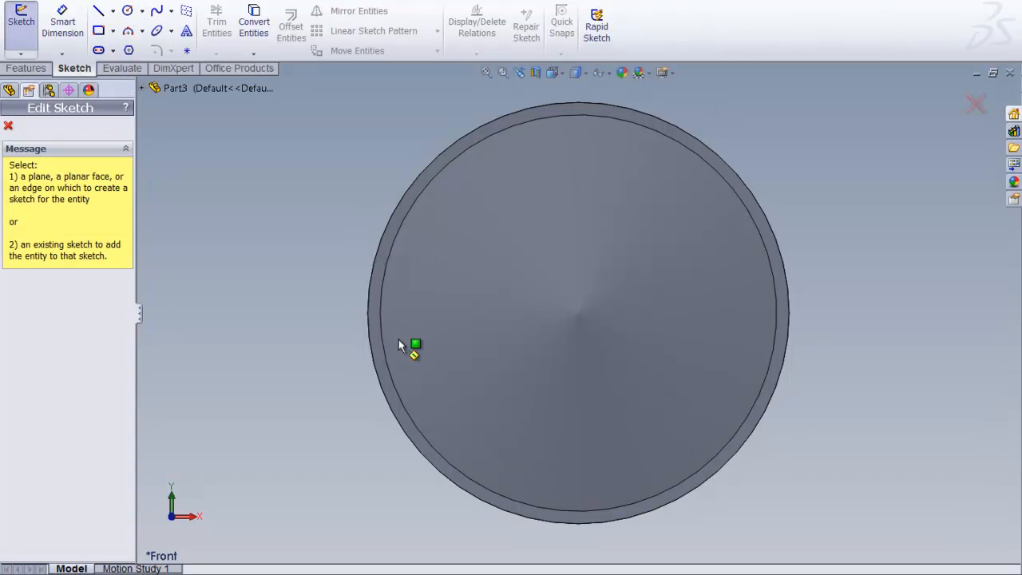
{"action": "left_click", "coordinate": [388, 379]}
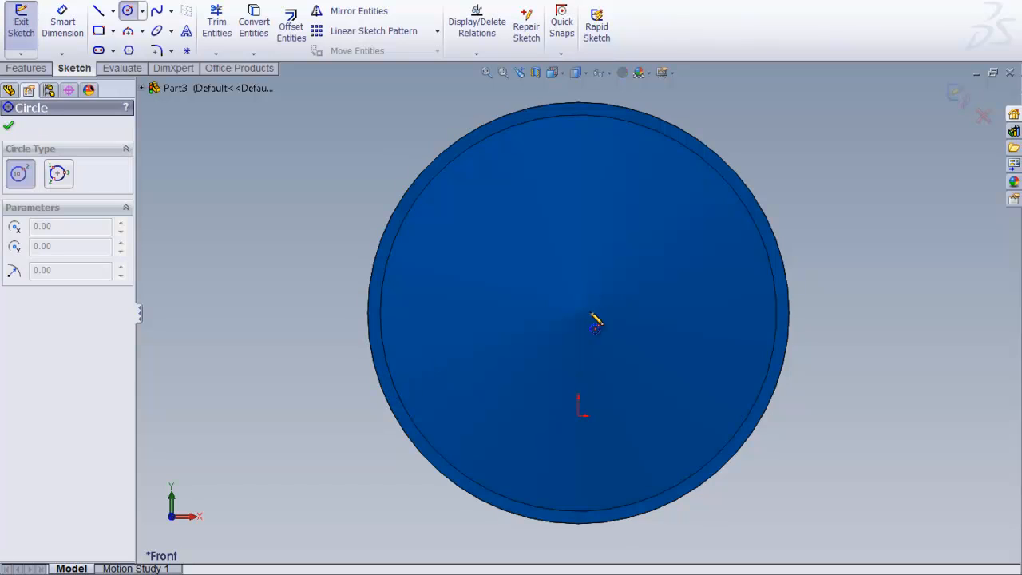
{"action": "left_click", "coordinate": [578, 313]}
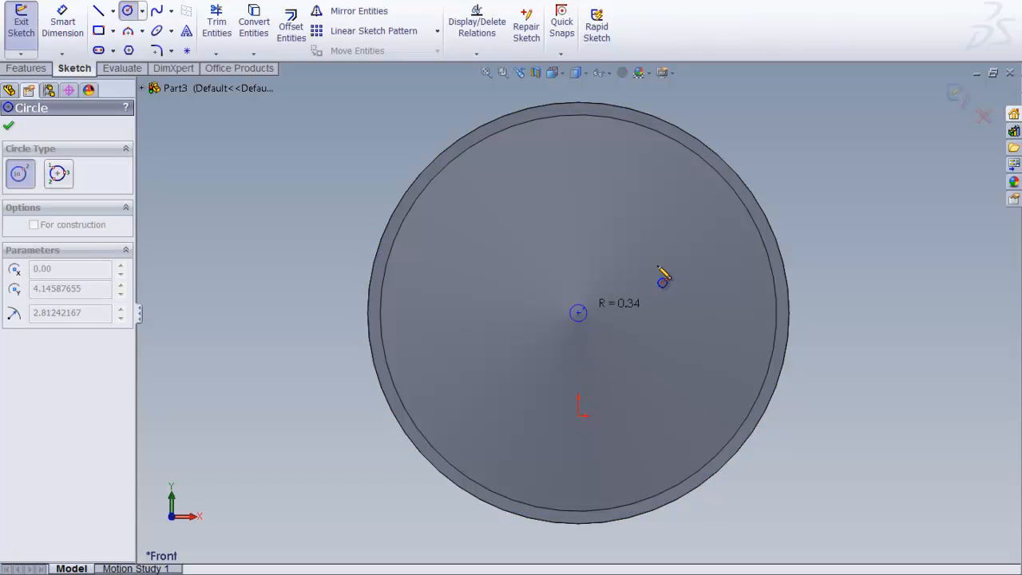
{"action": "left_click", "coordinate": [669, 278]}
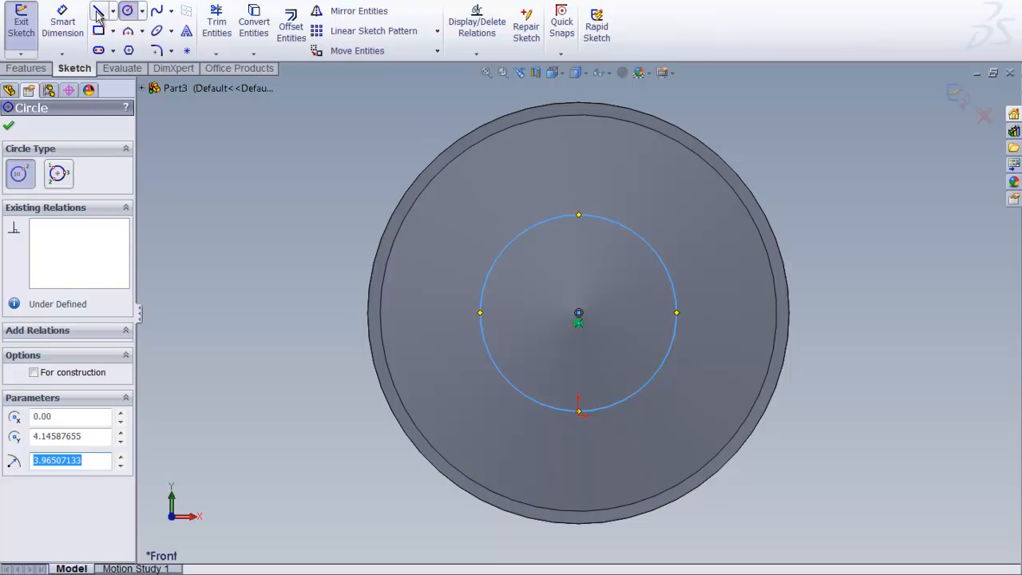
- Dimension the circle's diameter and set it to 4.80 in
{"action": "left_click", "coordinate": [61, 30]}
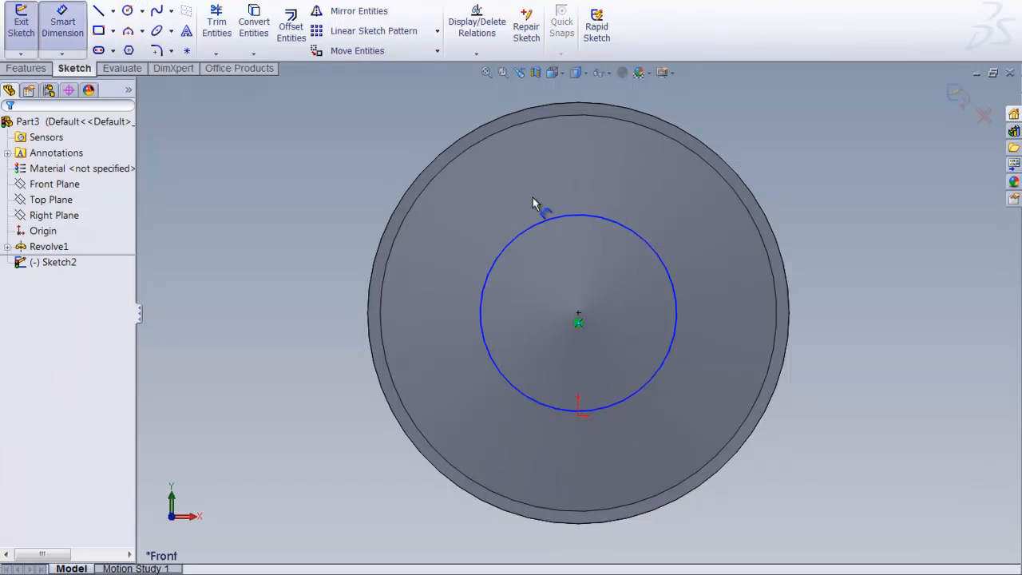
{"action": "left_click", "coordinate": [664, 253]}
{"action": "left_click", "coordinate": [793, 147]}
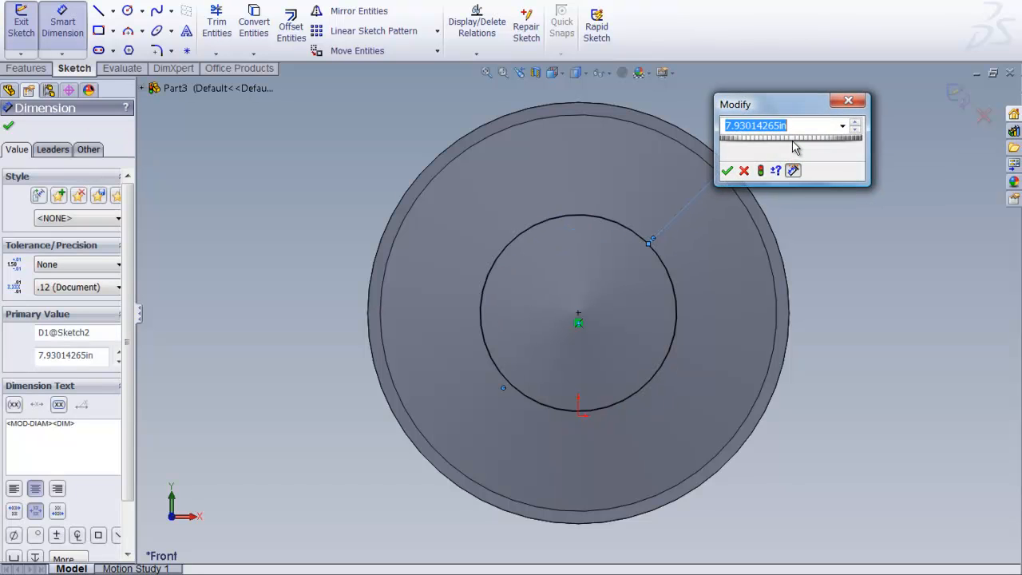
{"action": "type", "text": "4.80"}
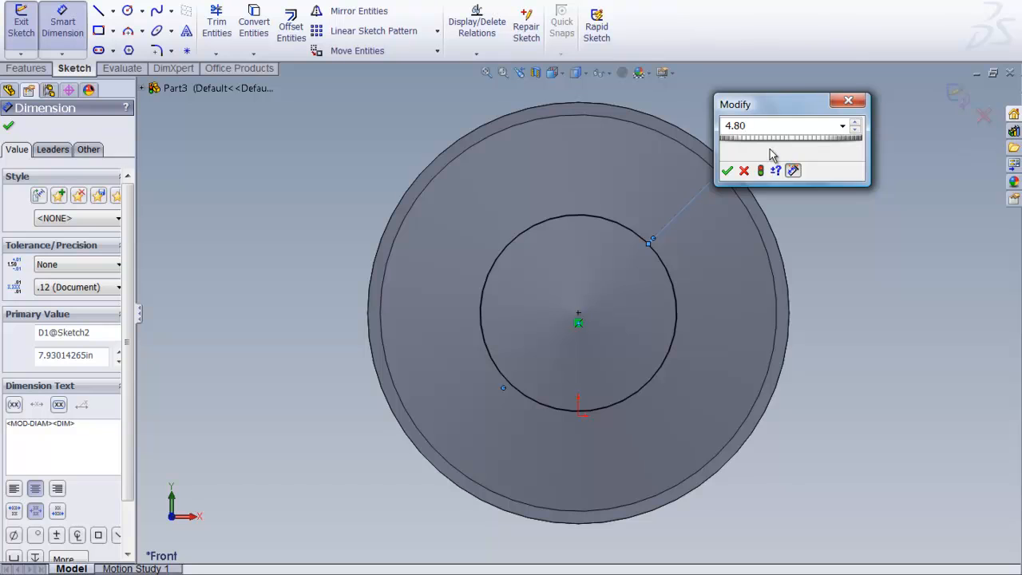
{"action": "left_click", "coordinate": [726, 170]}
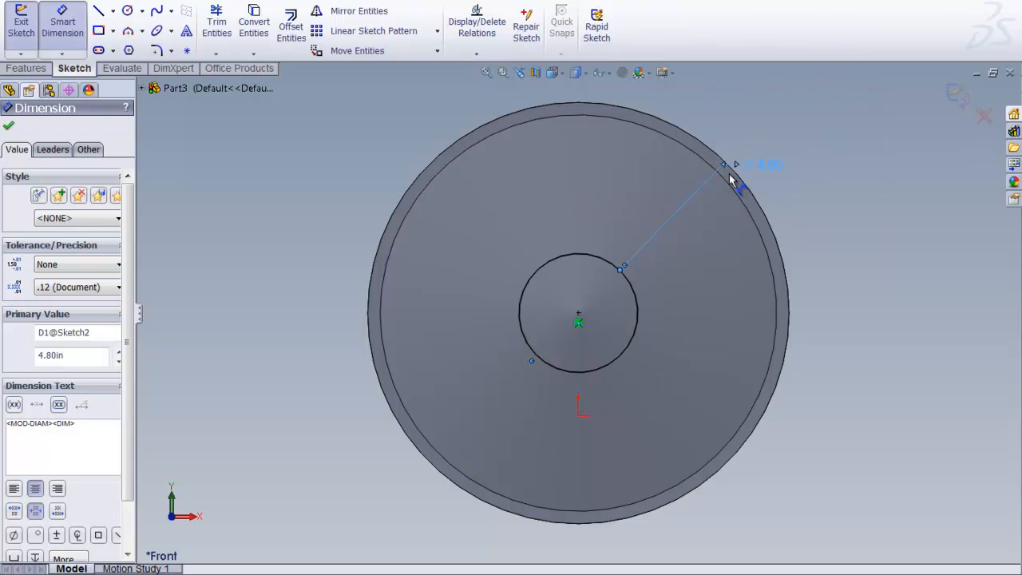
{"action": "right_click", "coordinate": [241, 220]}
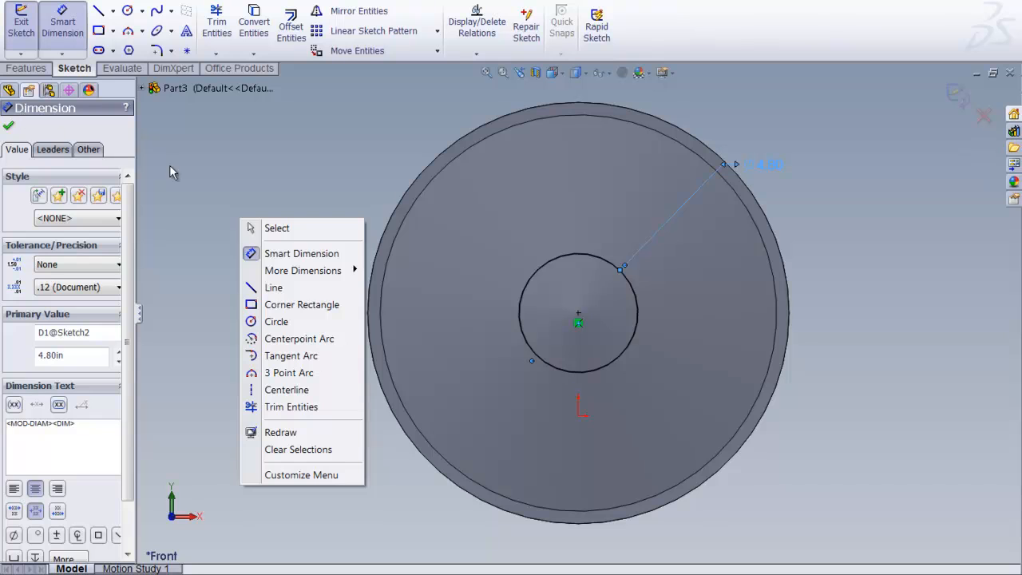
{"action": "left_click", "coordinate": [169, 165]}
{"action": "right_click", "coordinate": [230, 179]}
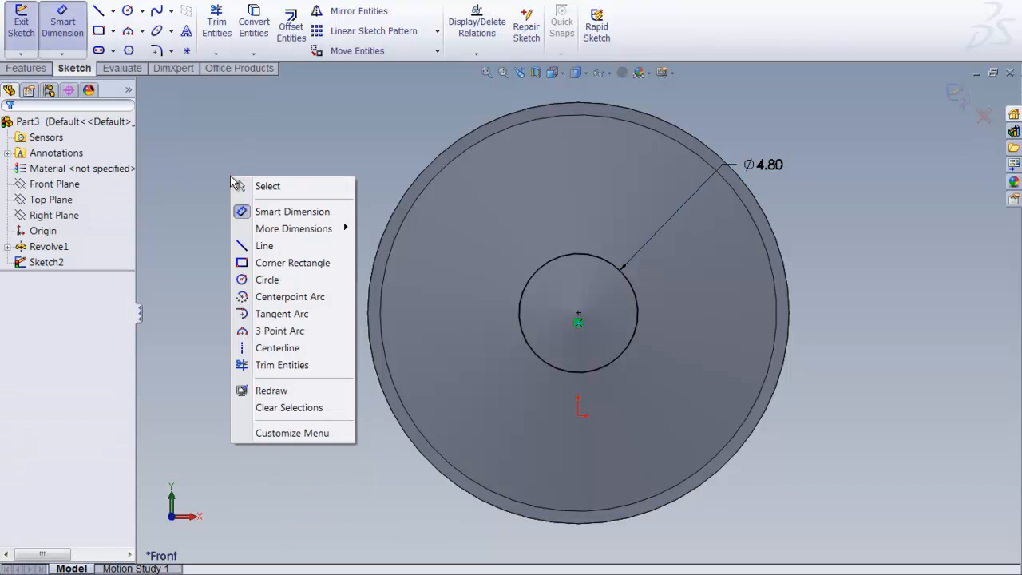
{"action": "left_click", "coordinate": [168, 148]}
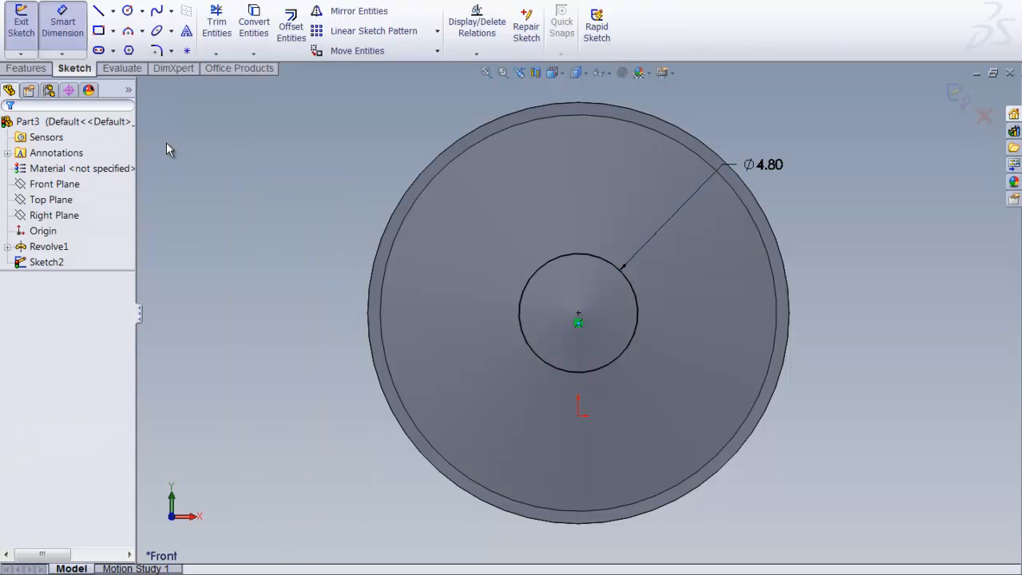
{"action": "right_click", "coordinate": [167, 149]}
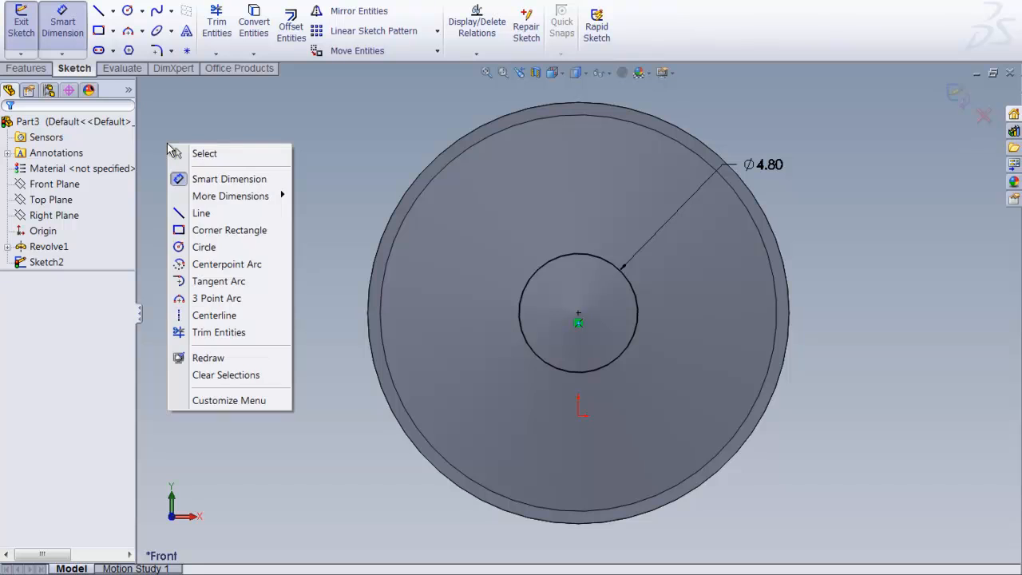
{"action": "left_click", "coordinate": [219, 155]}
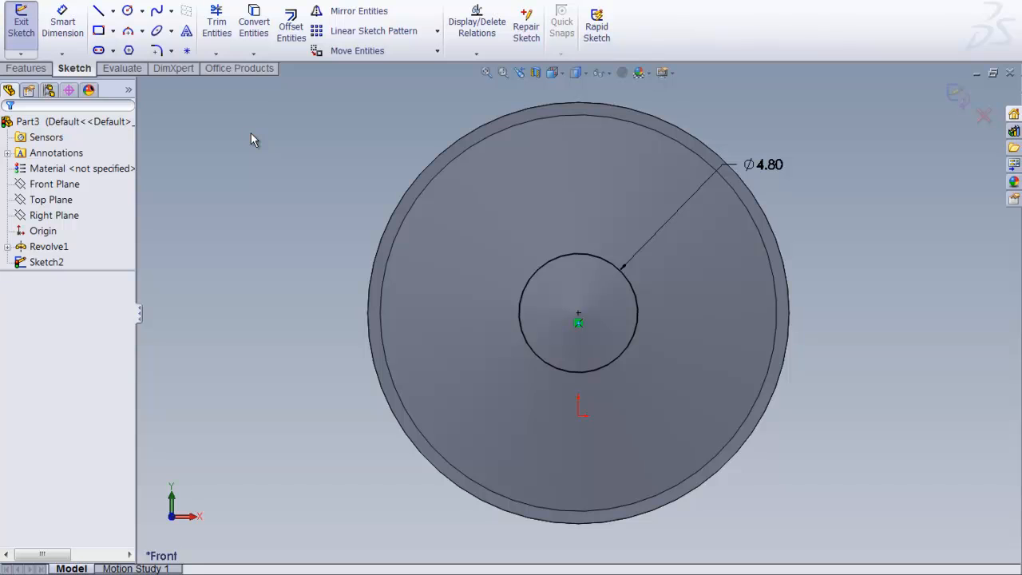
- Set up a boss extrusion of the 4.80 in circle in the reversed direction with a blind depth of 2.00 in
{"action": "right_click", "coordinate": [247, 140]}
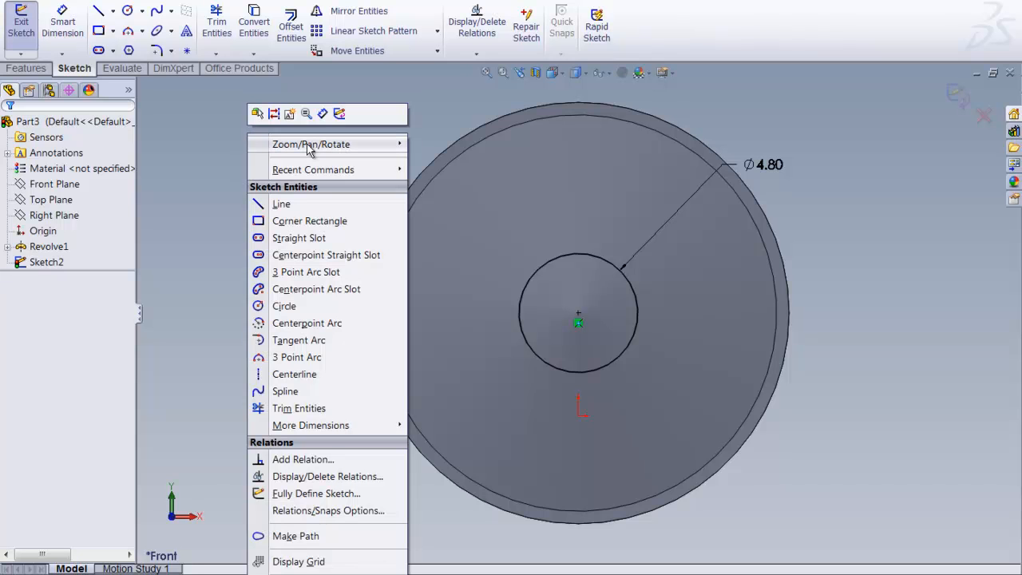
{"action": "mouse_move", "coordinate": [361, 151]}
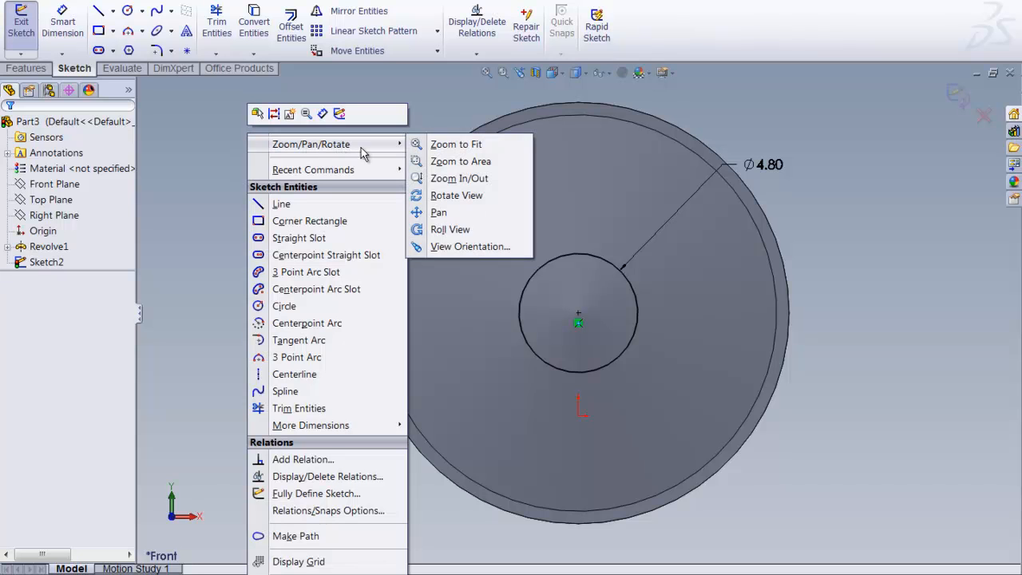
{"action": "left_click", "coordinate": [454, 195]}
{"action": "left_click_drag", "start_coordinate": [285, 465], "coordinate": [258, 391]}
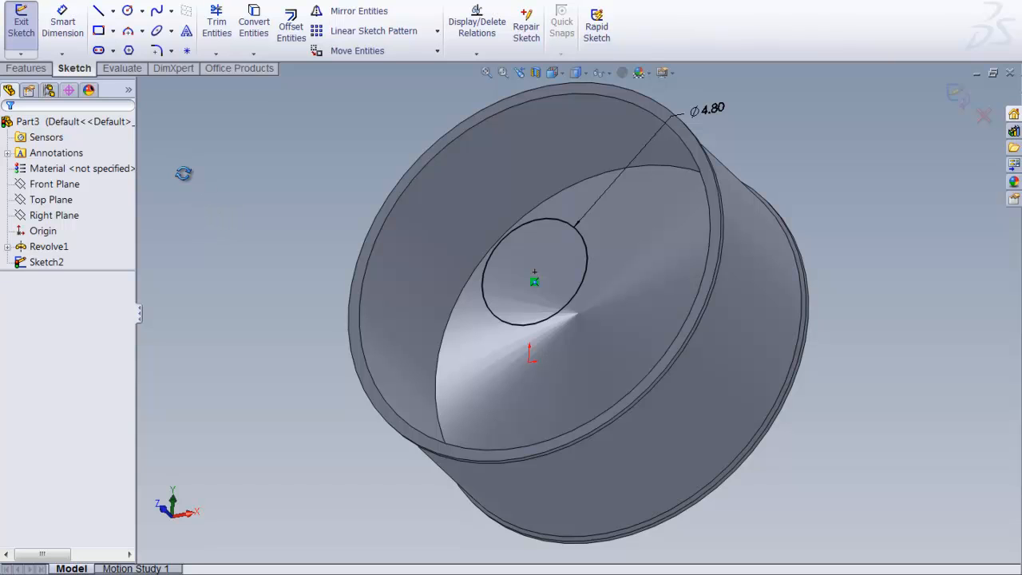
{"action": "left_click", "coordinate": [29, 69]}
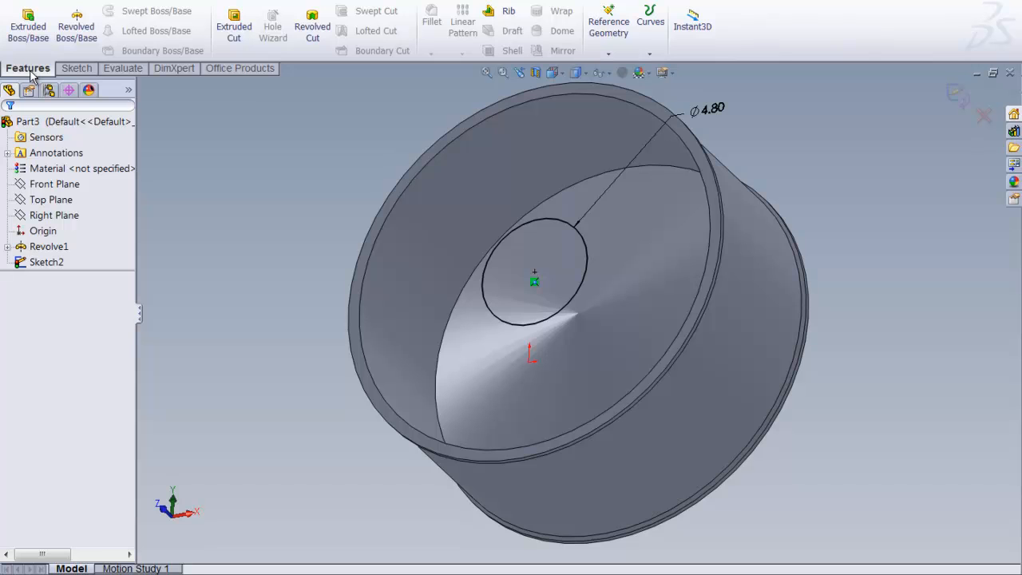
{"action": "left_click", "coordinate": [28, 28]}
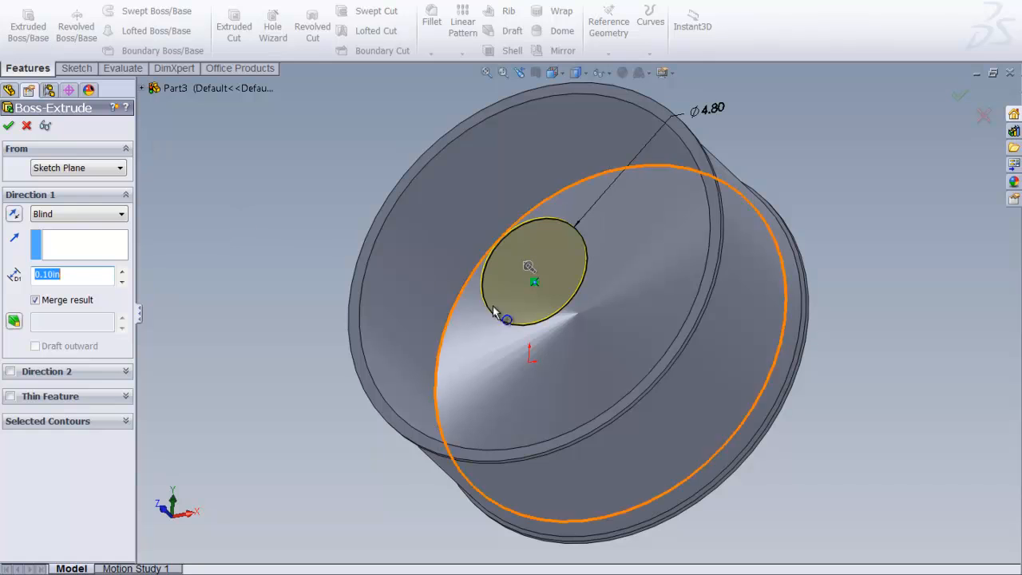
{"action": "left_click", "coordinate": [13, 216]}
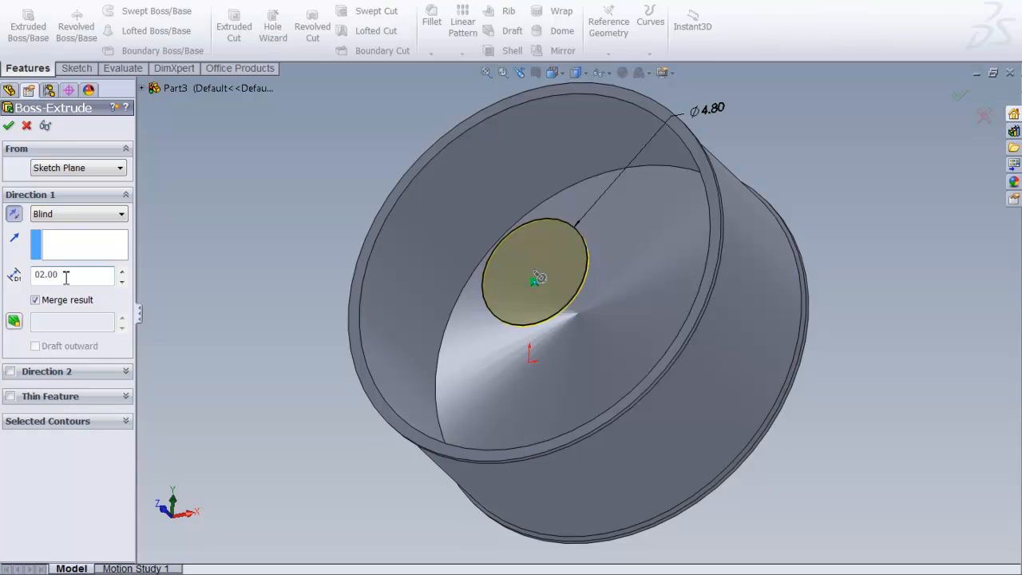
- Start the circle's boss extrusion from the inner conical face, set its end condition to Through All, and create it
{"action": "left_click", "coordinate": [120, 168]}
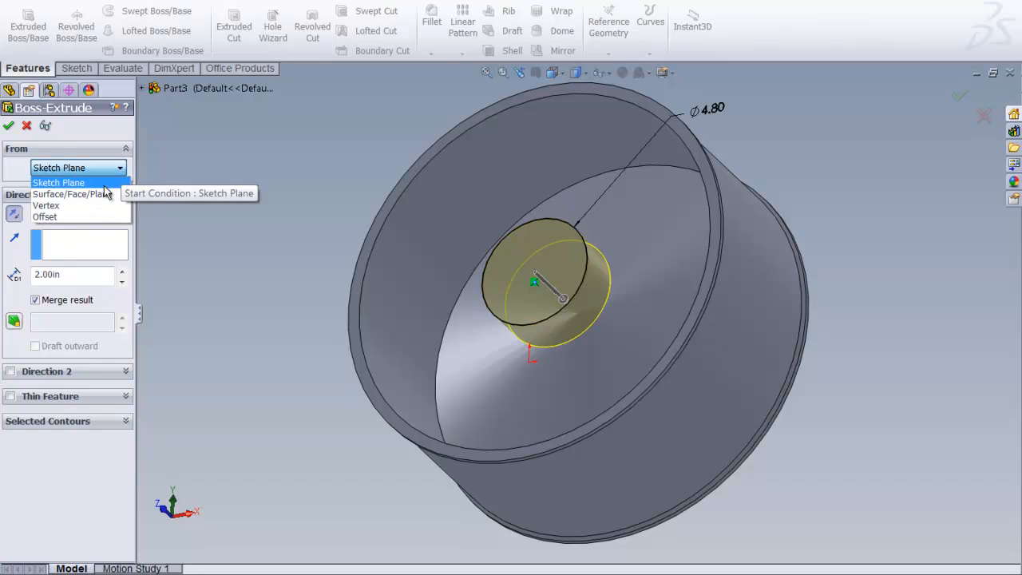
{"action": "left_click", "coordinate": [106, 194]}
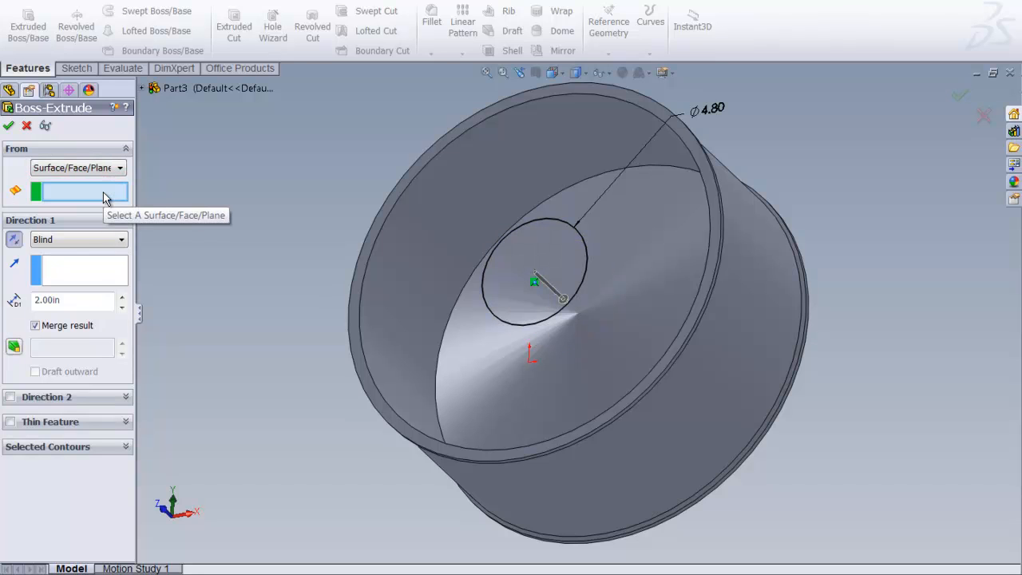
{"action": "left_click", "coordinate": [481, 386]}
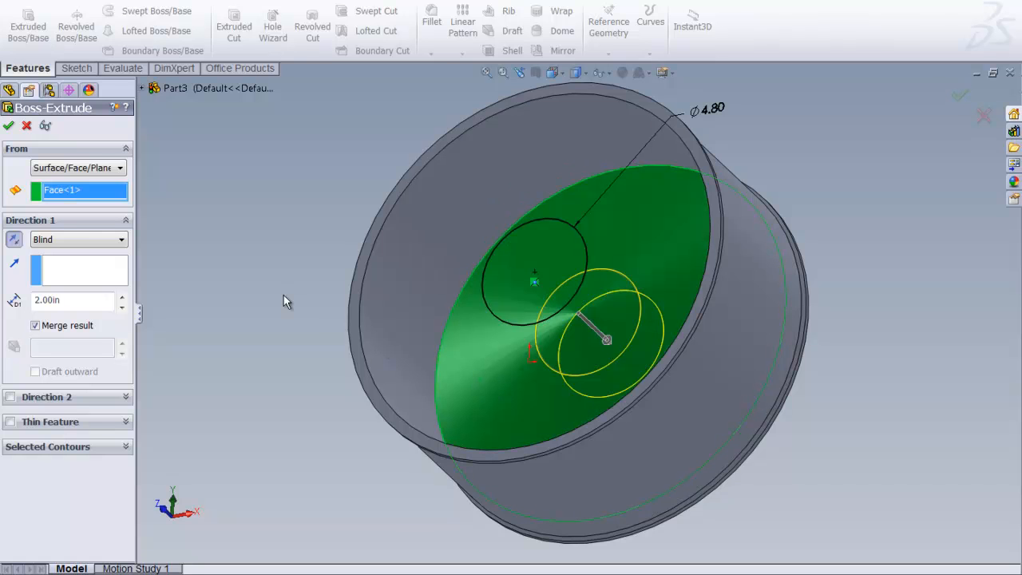
{"action": "left_click", "coordinate": [121, 239]}
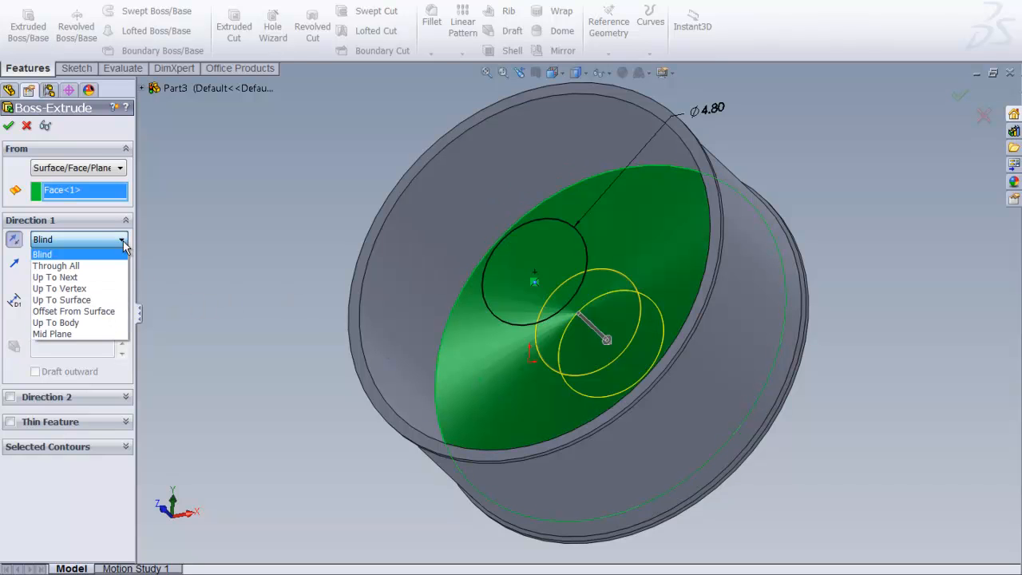
{"action": "left_click", "coordinate": [64, 268]}
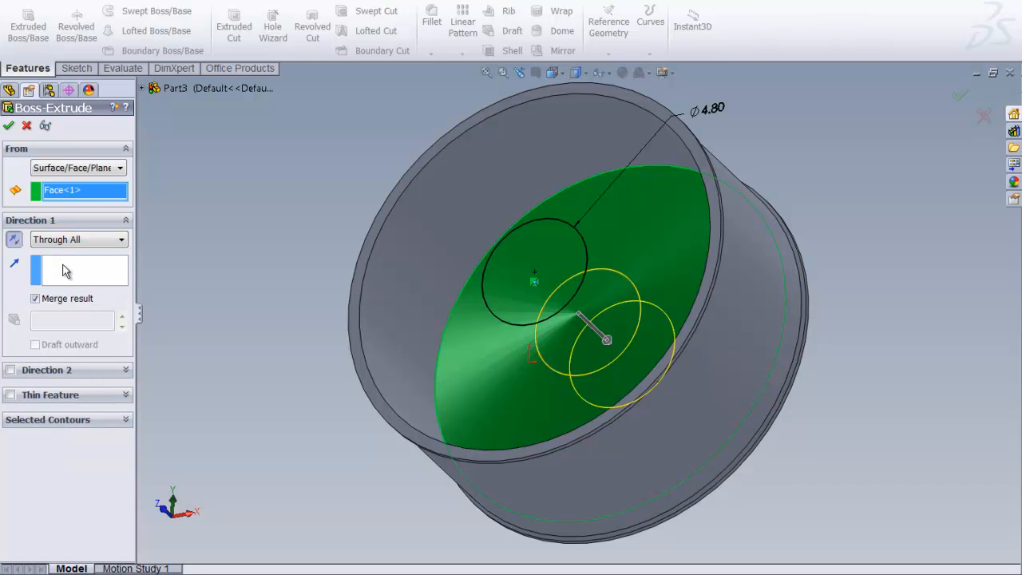
{"action": "left_click", "coordinate": [8, 126]}
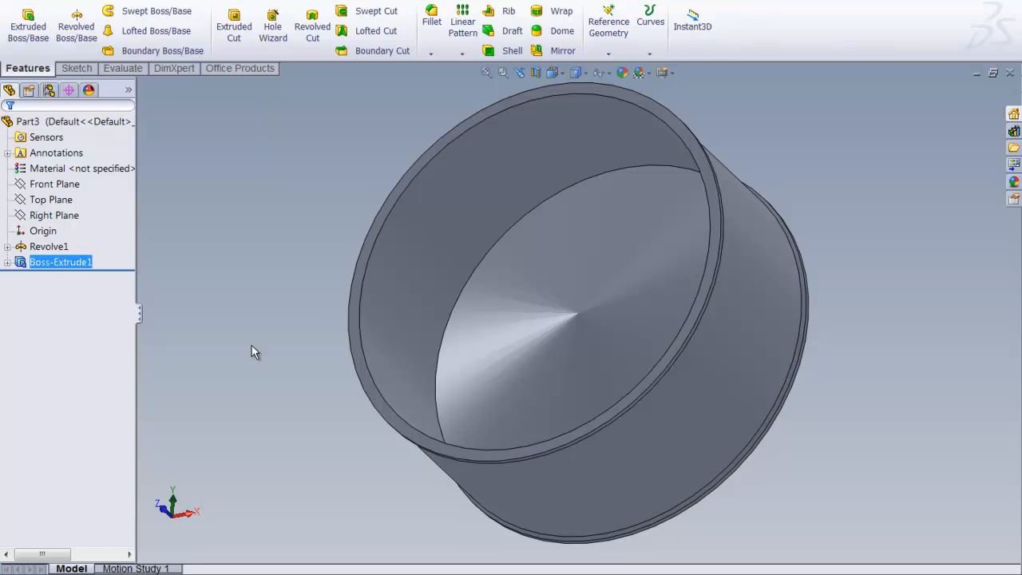
- Open a new sketch on the flat rim face at the back of the part
{"action": "right_click", "coordinate": [229, 349]}
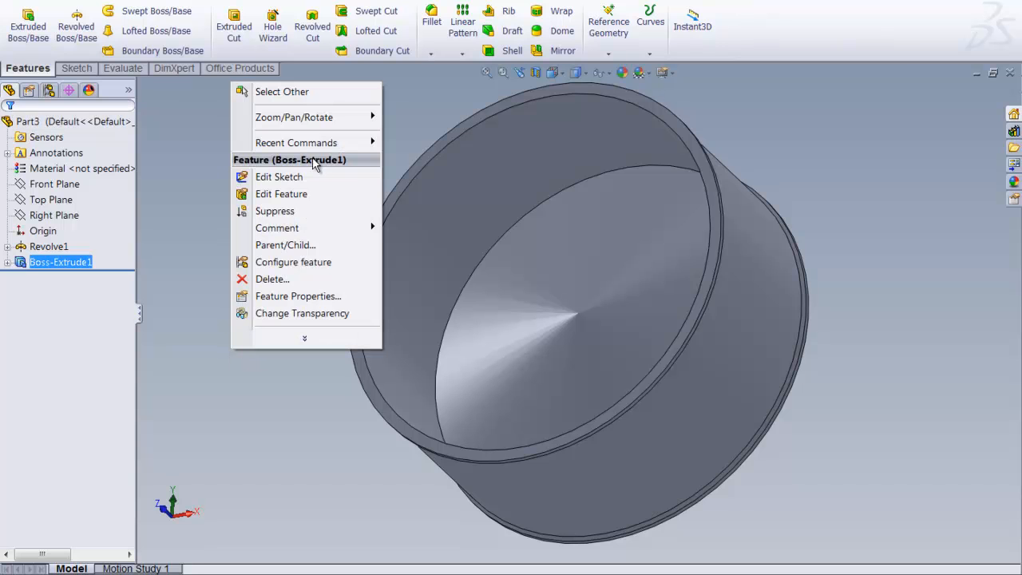
{"action": "mouse_move", "coordinate": [349, 121]}
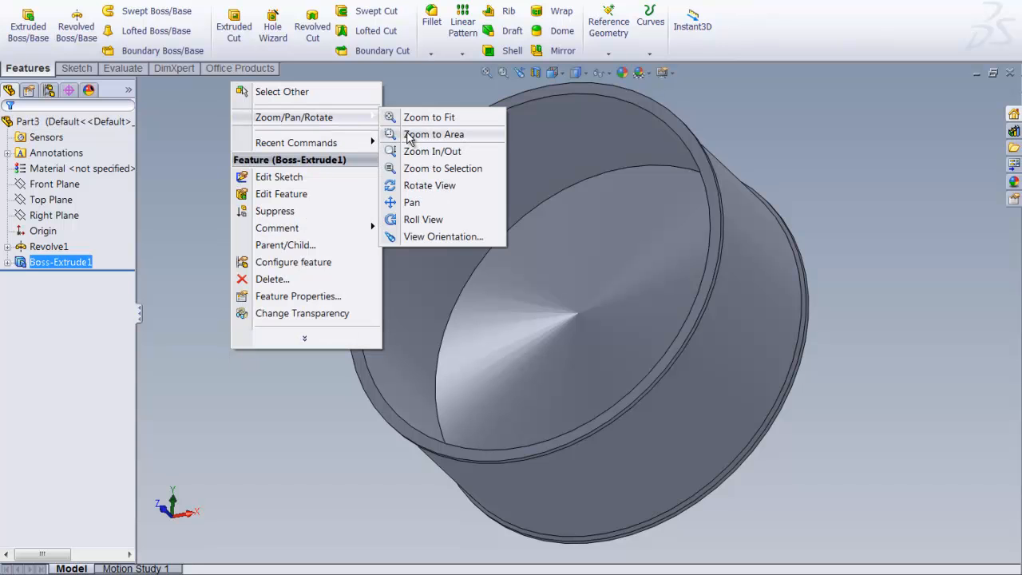
{"action": "left_click", "coordinate": [423, 185]}
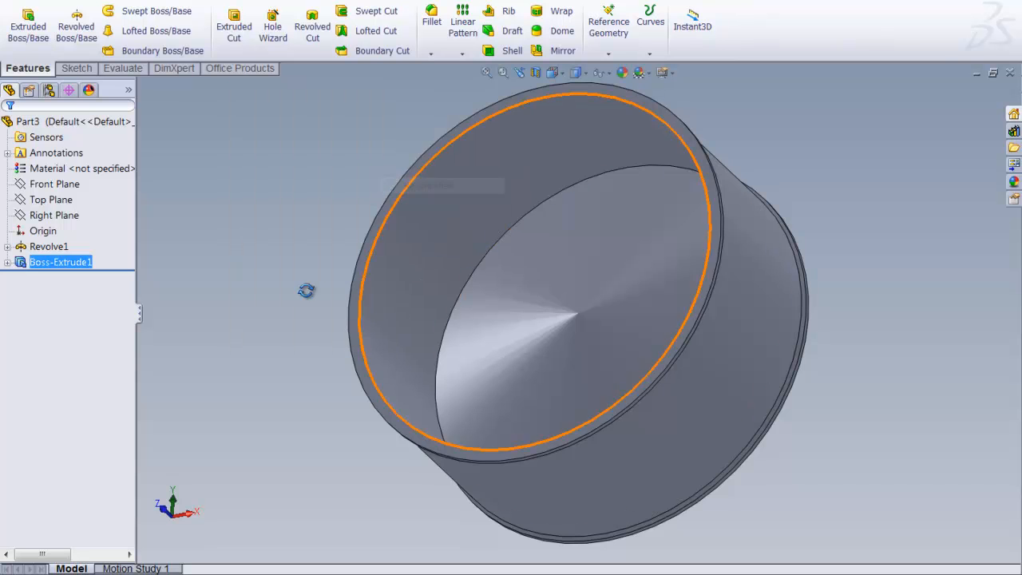
{"action": "left_click_drag", "start_coordinate": [316, 479], "coordinate": [186, 230]}
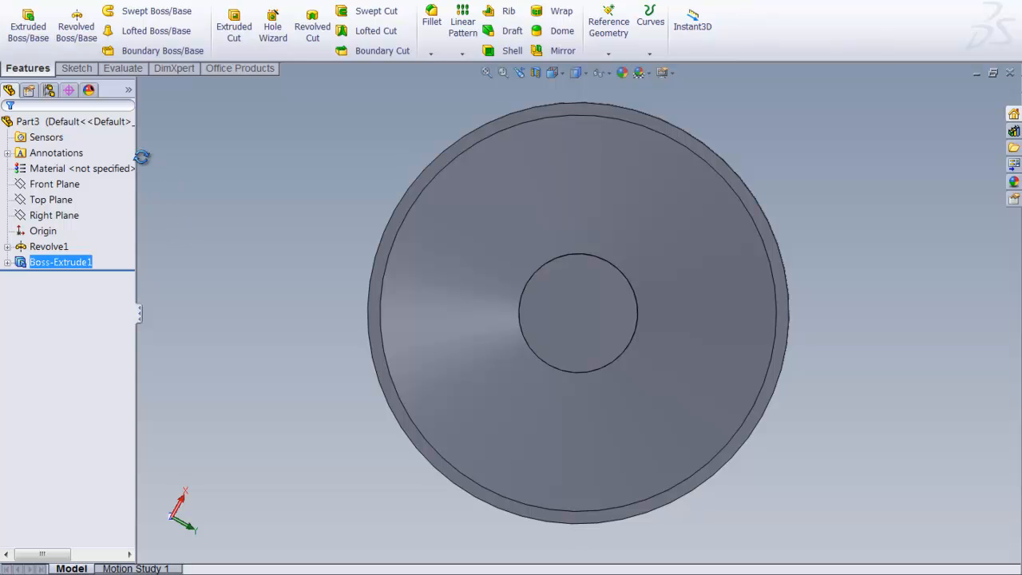
{"action": "left_click", "coordinate": [77, 68]}
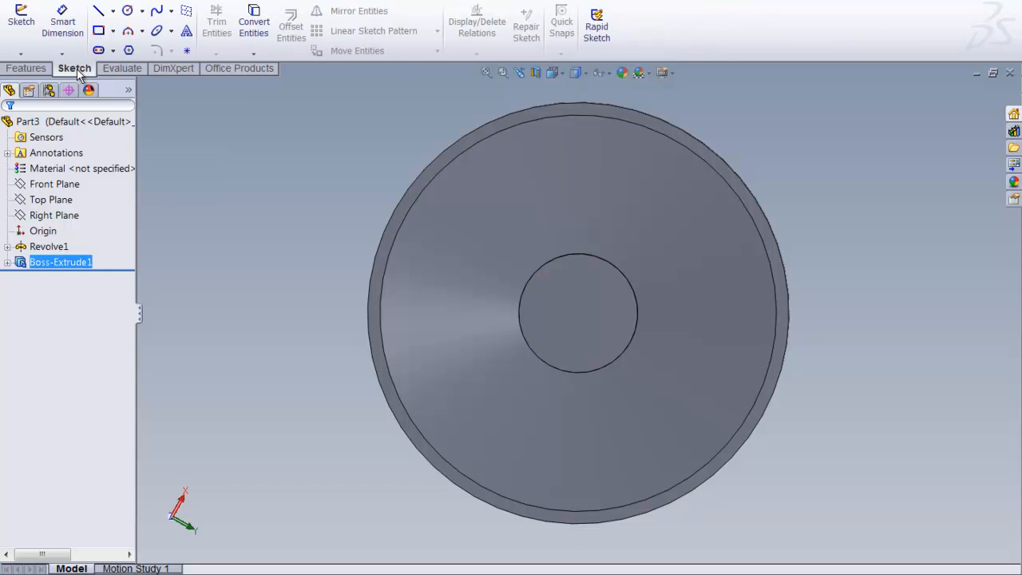
{"action": "left_click", "coordinate": [99, 13]}
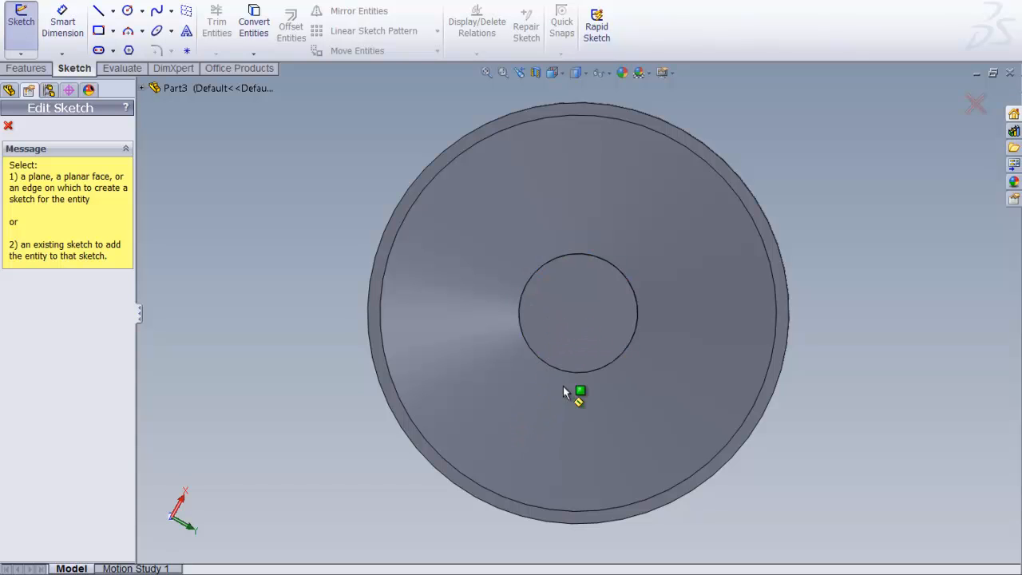
{"action": "left_click", "coordinate": [480, 493]}
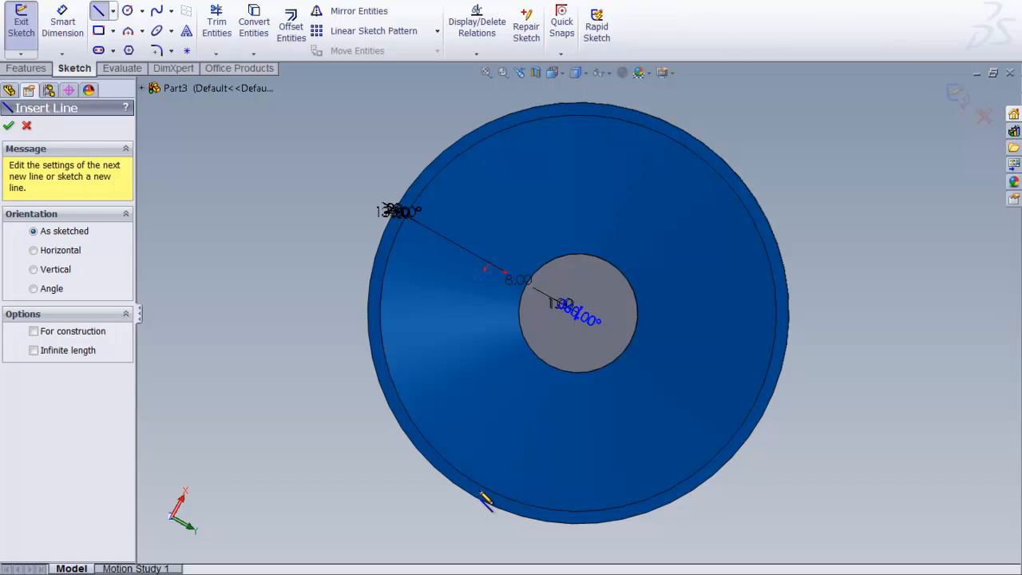
{"action": "key", "text": "Escape"}
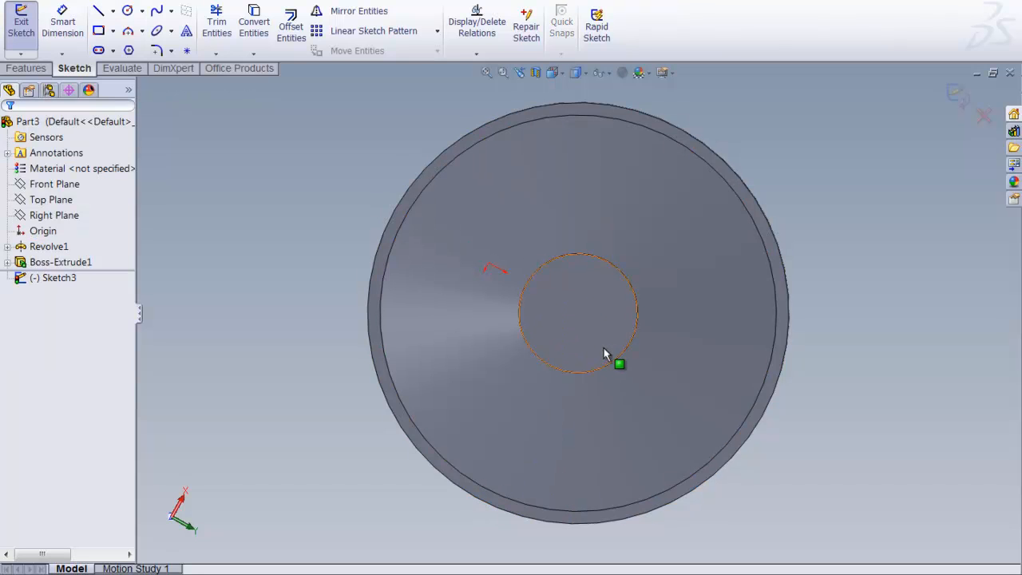
- Turn on the display of temporary axes
{"action": "left_click", "coordinate": [580, 327]}
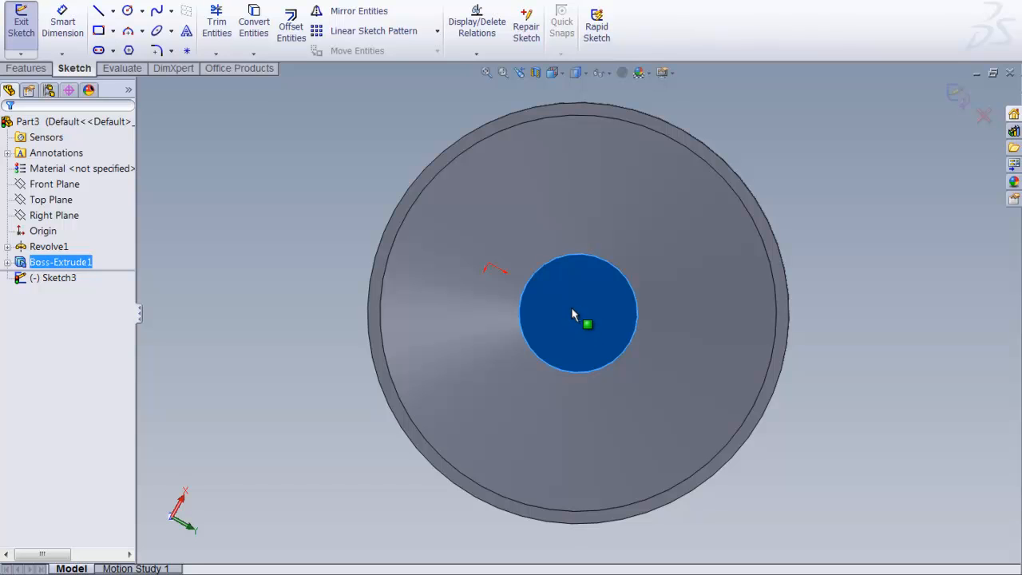
{"action": "key", "text": "Escape"}
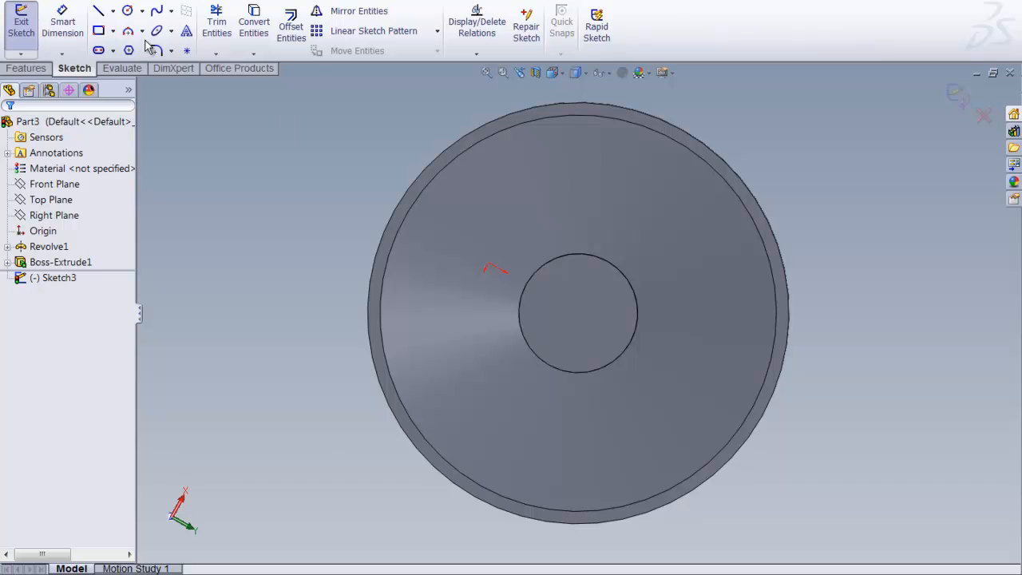
{"action": "left_click", "coordinate": [162, 2]}
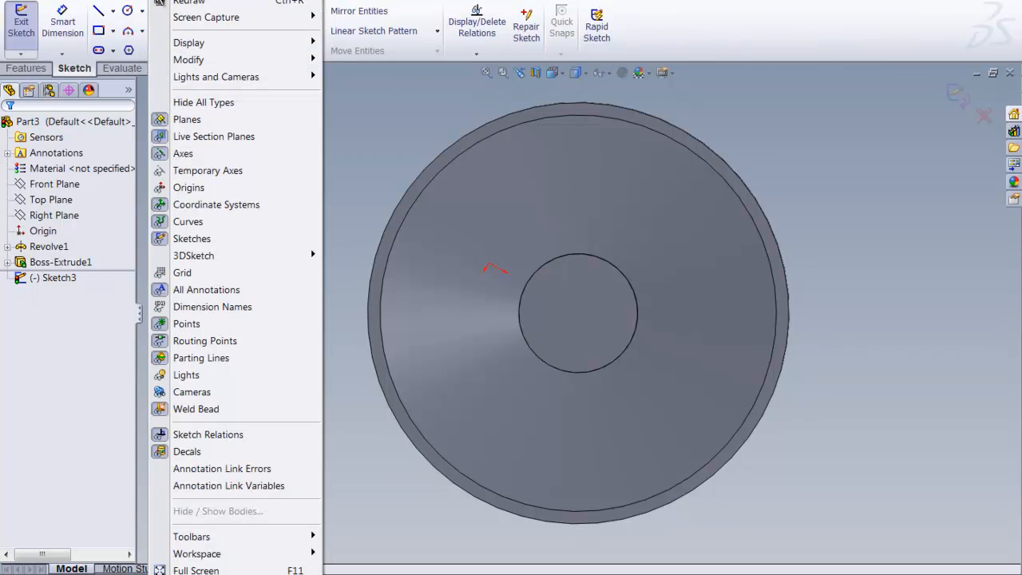
{"action": "left_click", "coordinate": [160, 173]}
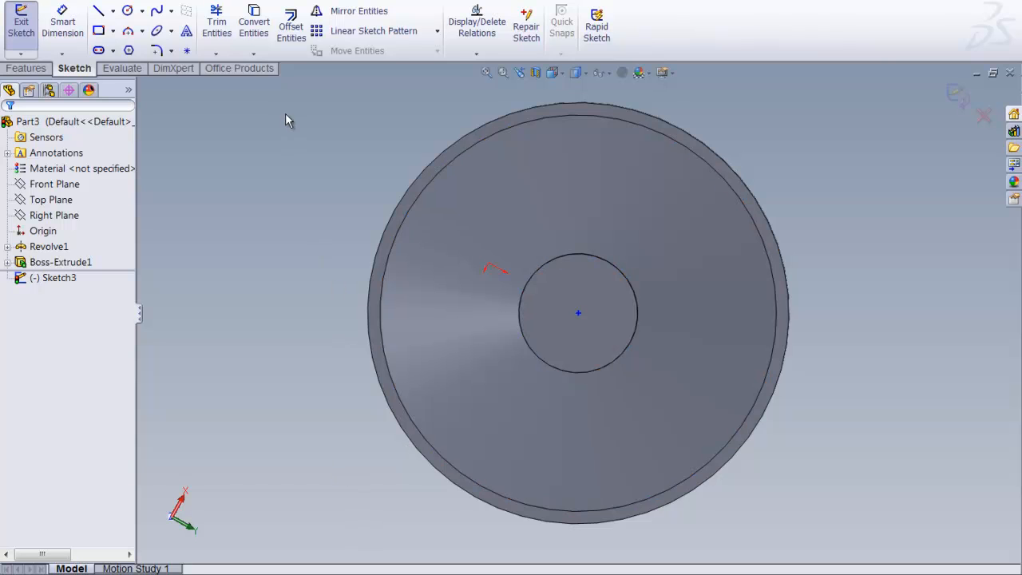
- Draw a nearly vertical line about 8.01 in long from the central axis down to the rim's inner edge
{"action": "left_click", "coordinate": [99, 11]}
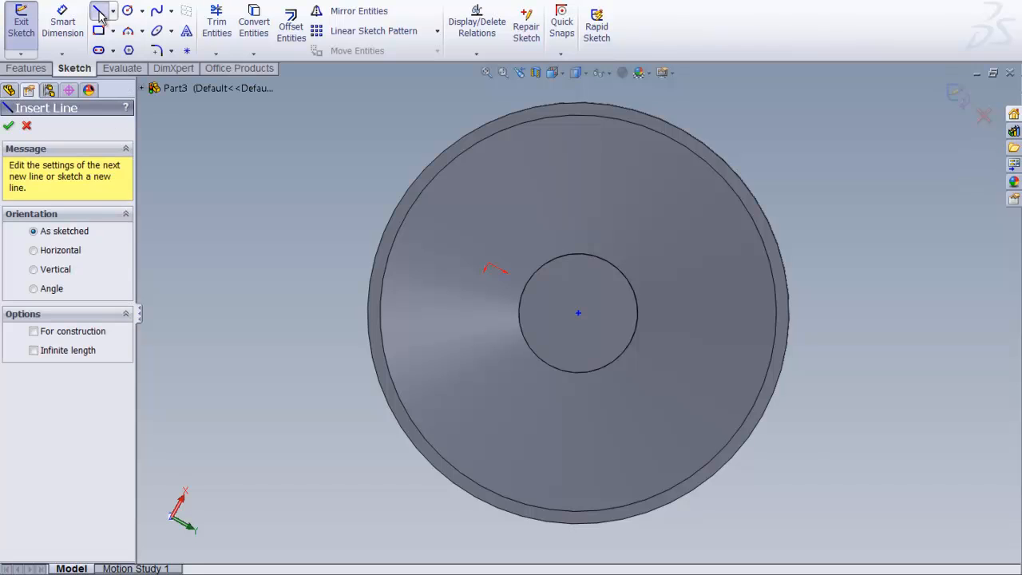
{"action": "left_click", "coordinate": [579, 313]}
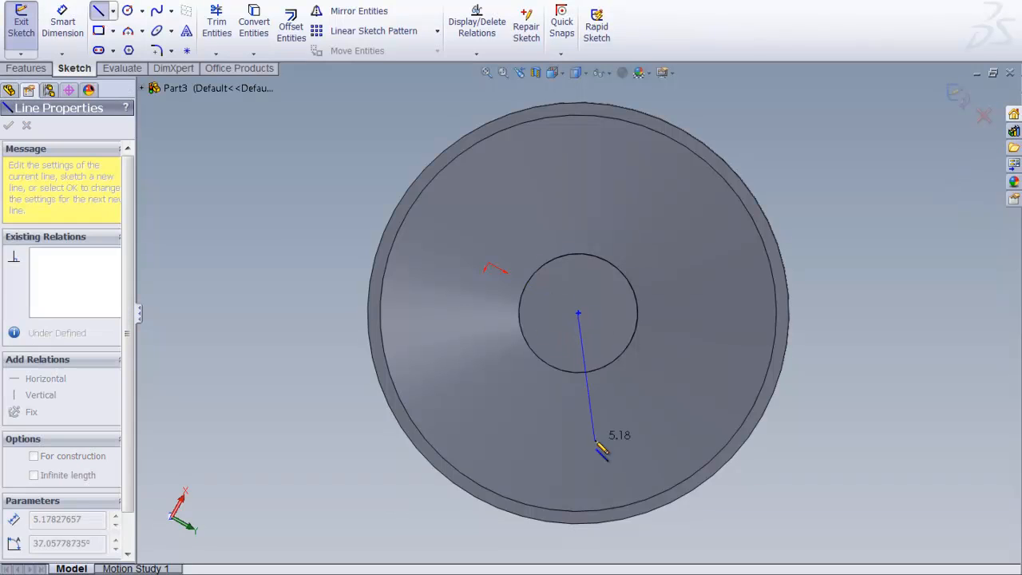
{"action": "left_click", "coordinate": [590, 511]}
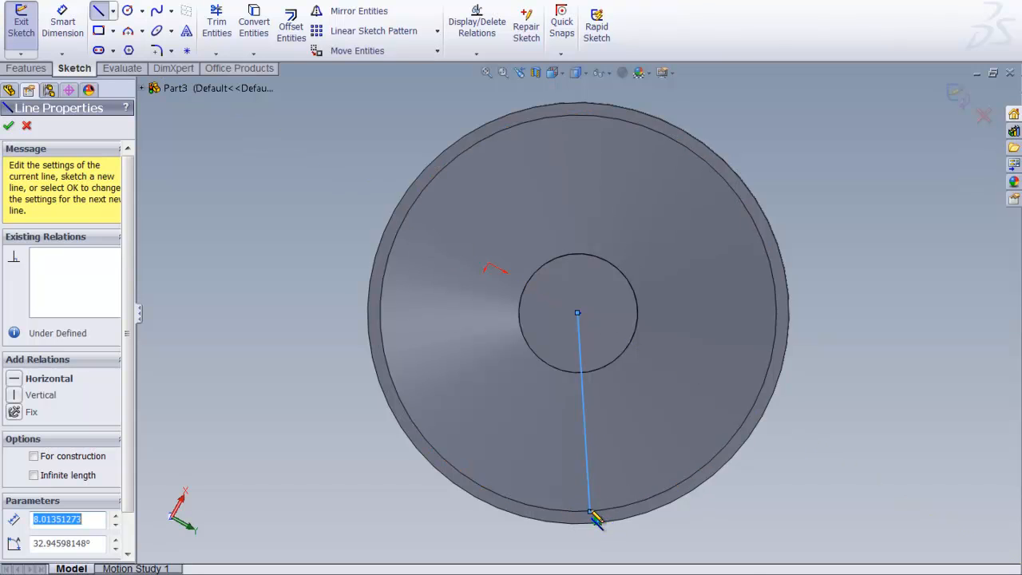
{"action": "right_click", "coordinate": [593, 516]}
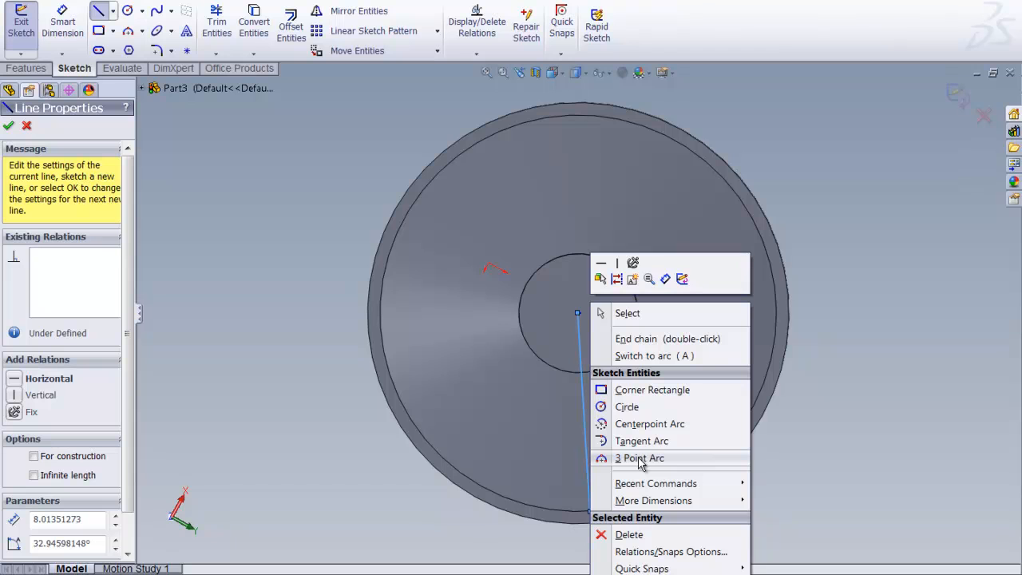
{"action": "left_click", "coordinate": [629, 315]}
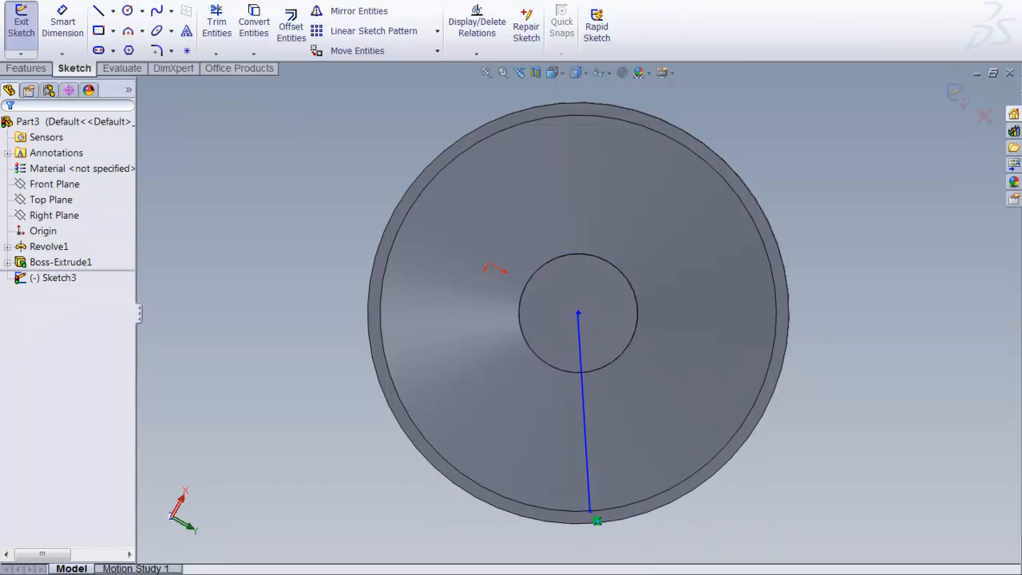
- Draw a second line from the central axis diagonally down and right to the rim's inner edge
{"action": "left_click", "coordinate": [98, 10]}
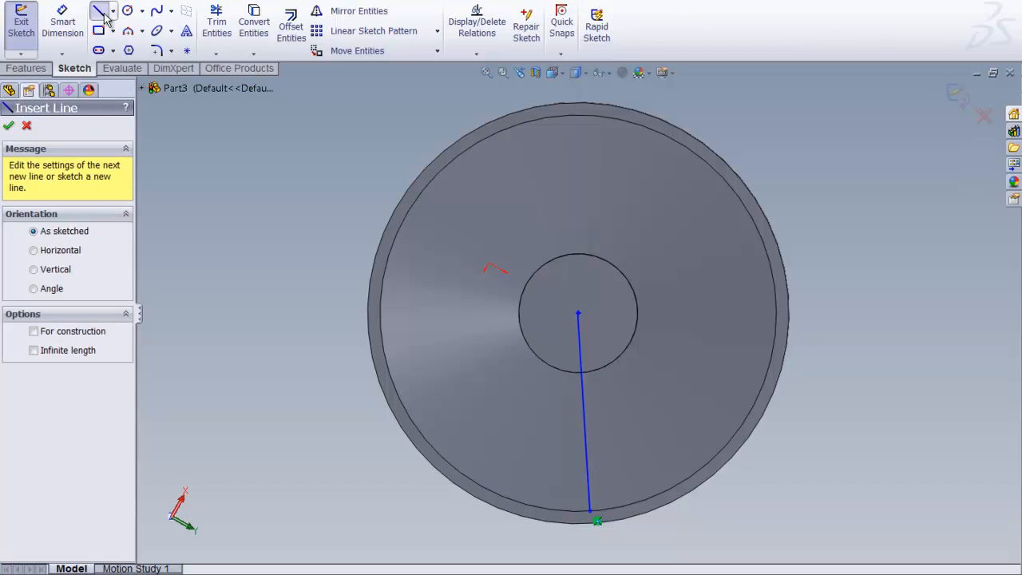
{"action": "left_click", "coordinate": [578, 313]}
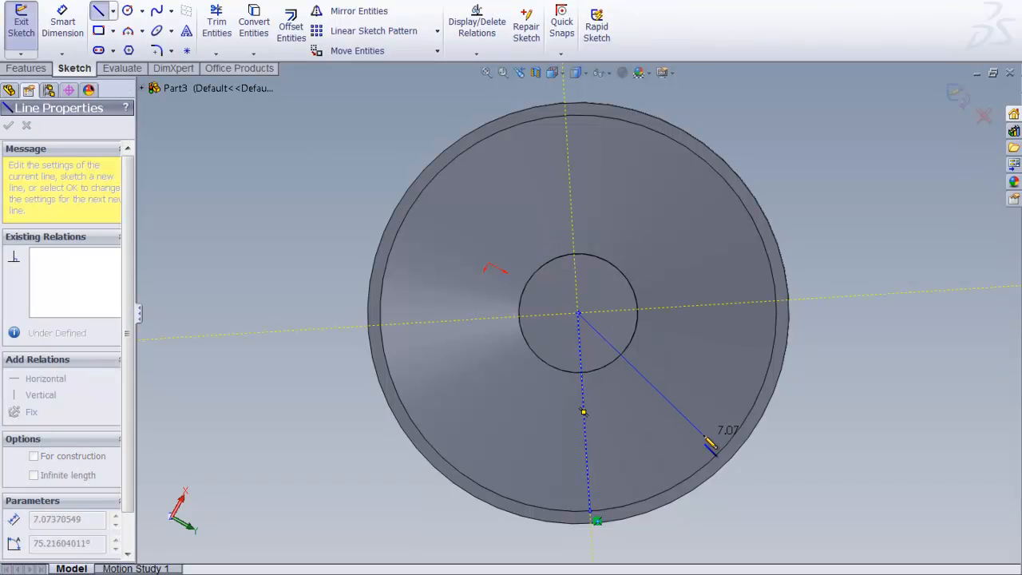
{"action": "left_click", "coordinate": [718, 453]}
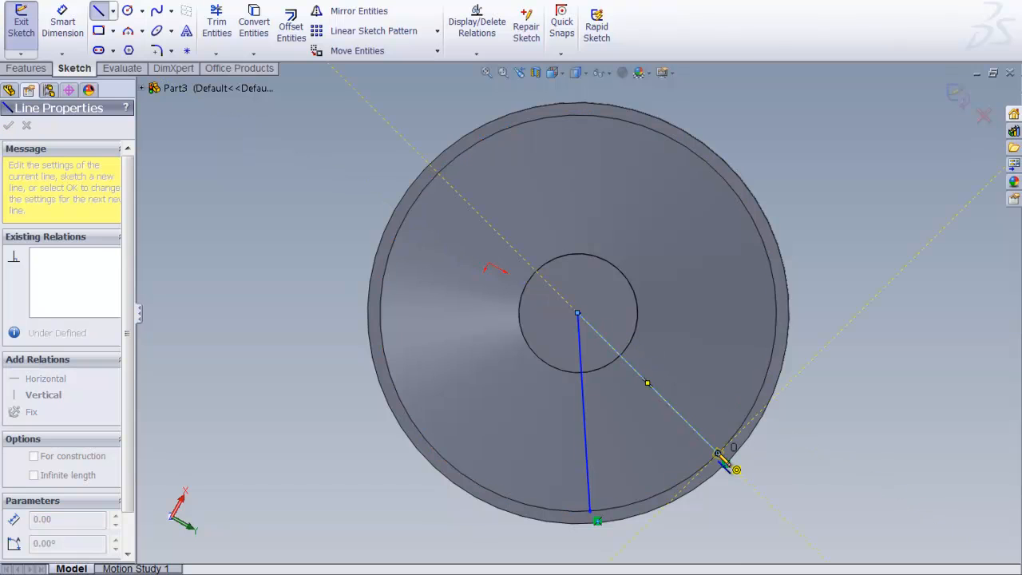
{"action": "right_click", "coordinate": [722, 457]}
{"action": "left_click", "coordinate": [756, 315]}
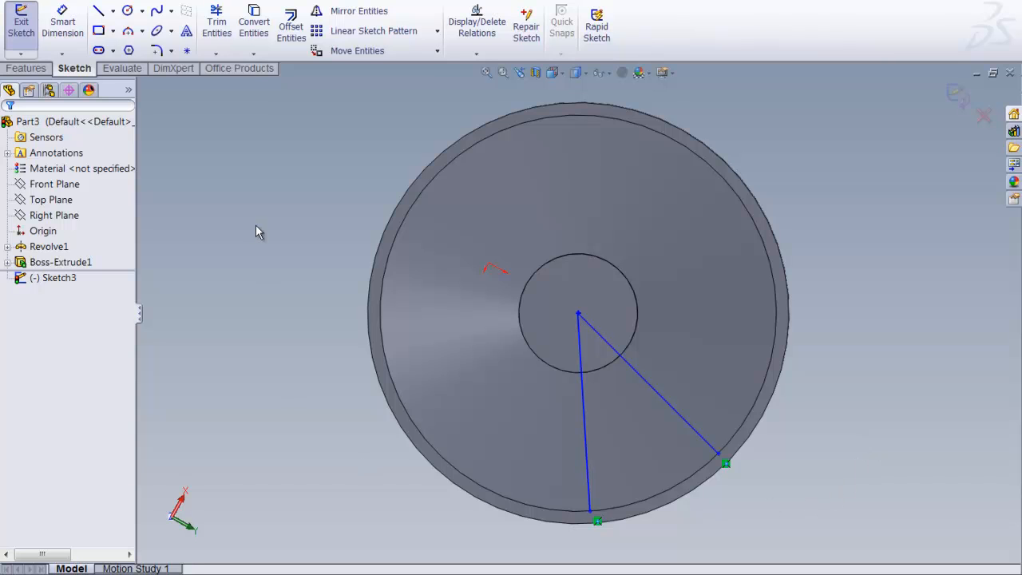
- Dimension the angle between the two radial lines and set it to 35 degrees
{"action": "left_click", "coordinate": [64, 28]}
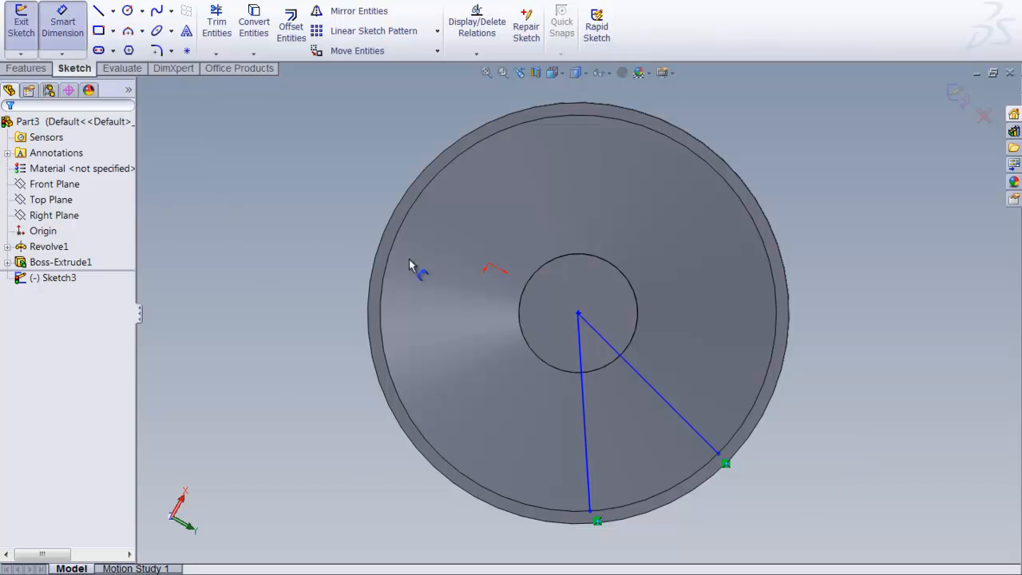
{"action": "left_click", "coordinate": [585, 448]}
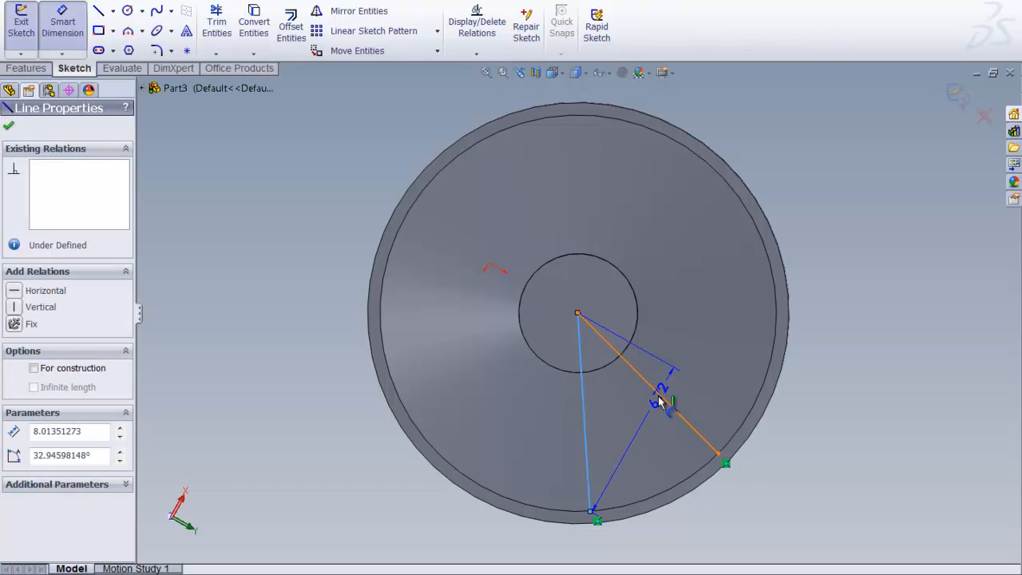
{"action": "left_click", "coordinate": [661, 401]}
{"action": "left_click", "coordinate": [633, 431]}
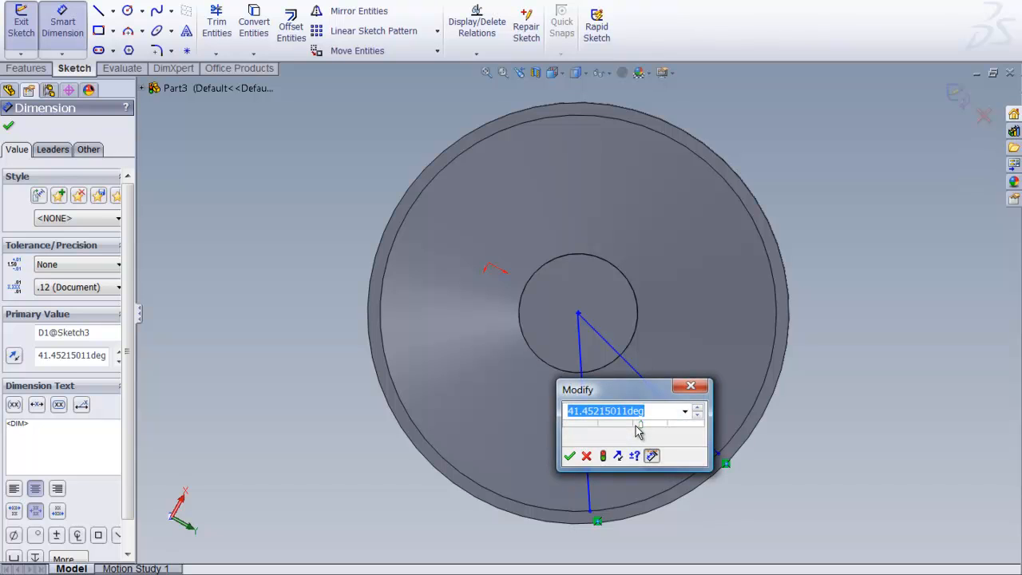
{"action": "type", "text": "35"}
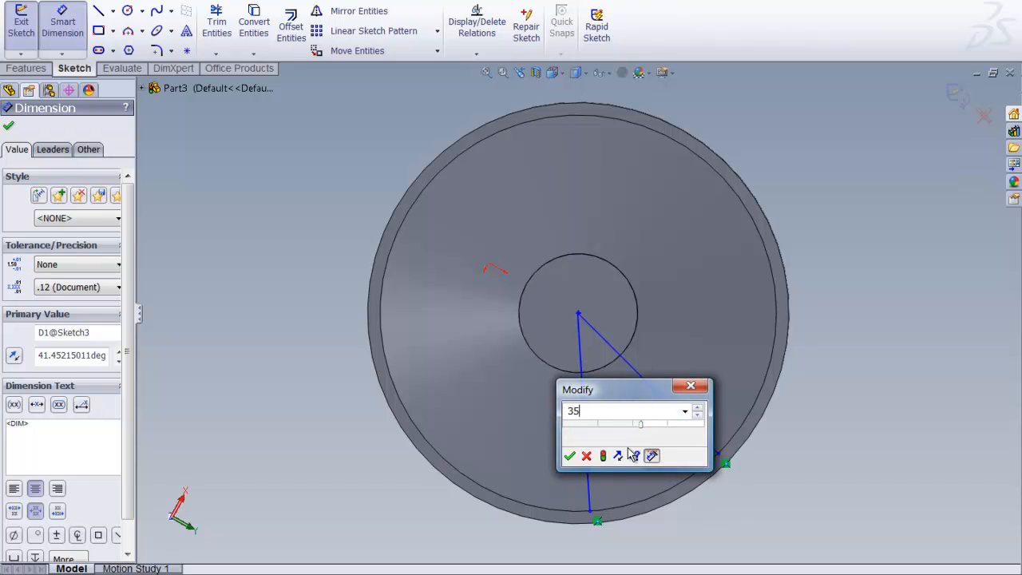
{"action": "left_click", "coordinate": [569, 455]}
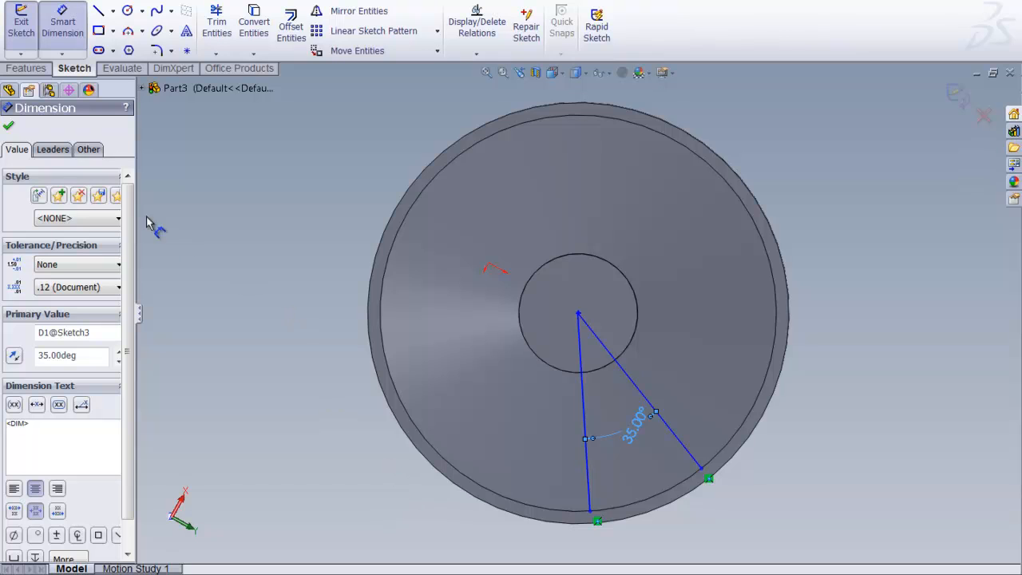
{"action": "left_click", "coordinate": [11, 129]}
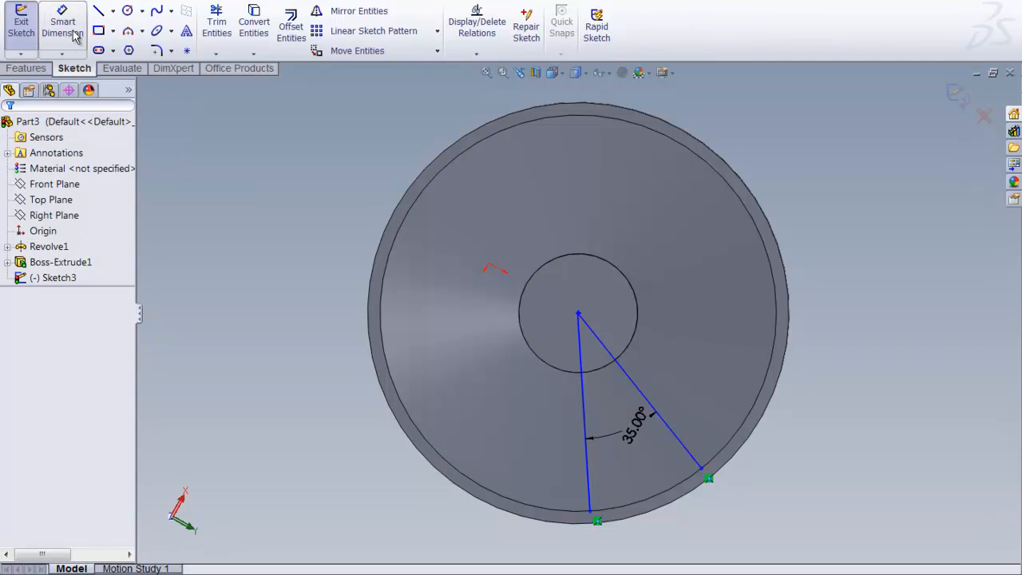
- Draw a line about 1.68 in long connecting the two radial lines just outside the central boss
{"action": "left_click", "coordinate": [97, 13]}
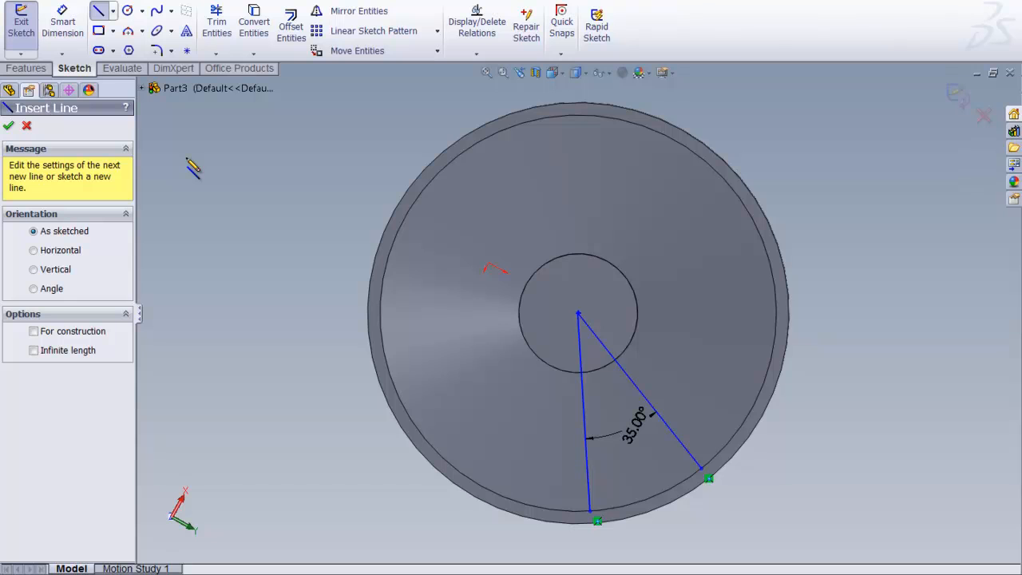
{"action": "left_click", "coordinate": [585, 381]}
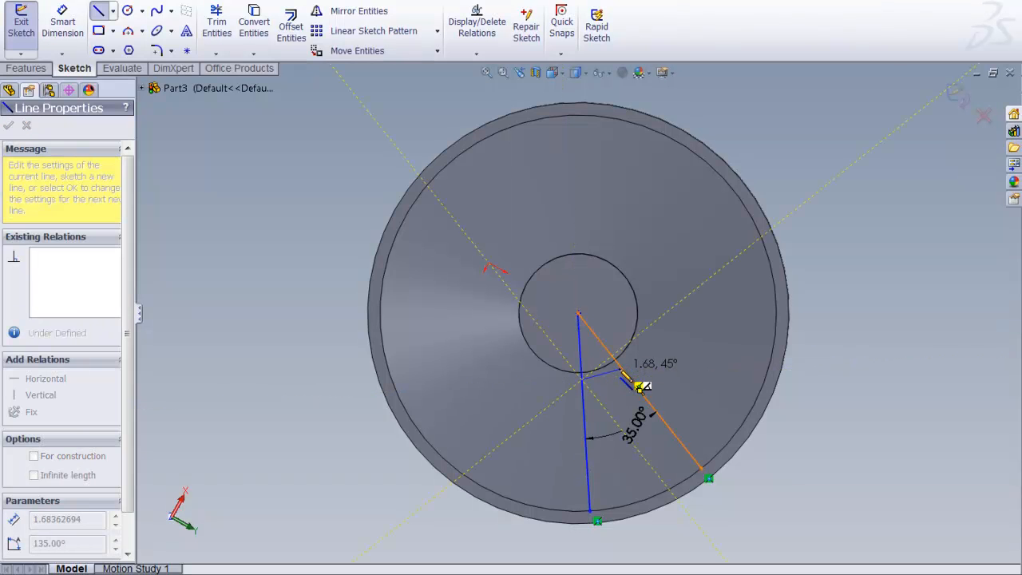
{"action": "left_click", "coordinate": [625, 373]}
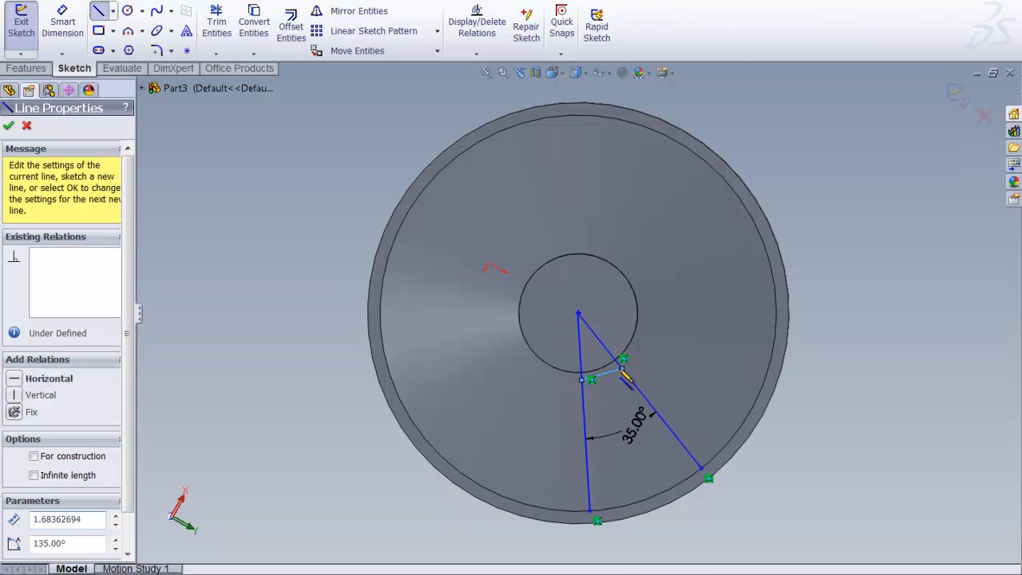
{"action": "right_click", "coordinate": [623, 376]}
{"action": "left_click", "coordinate": [656, 330]}
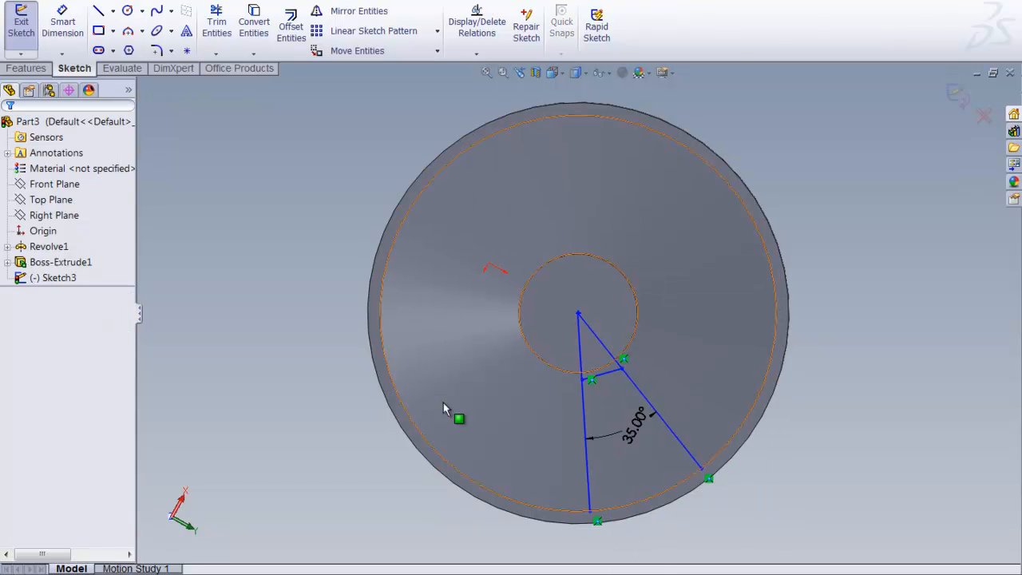
- Draw a line about 4.57 in long connecting the two radial lines just inside the rim's inner edge
{"action": "left_click", "coordinate": [98, 15]}
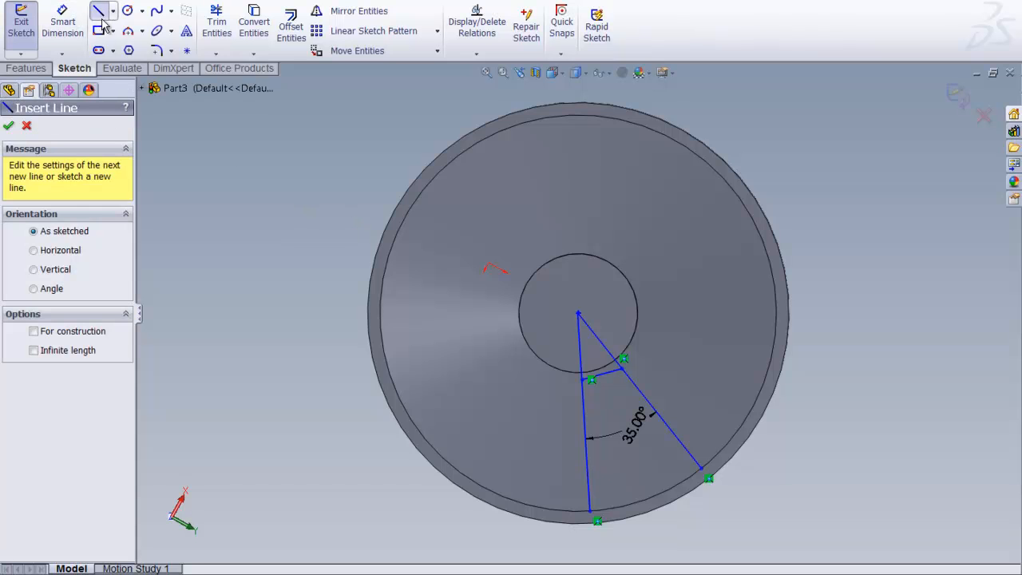
{"action": "left_click", "coordinate": [592, 504]}
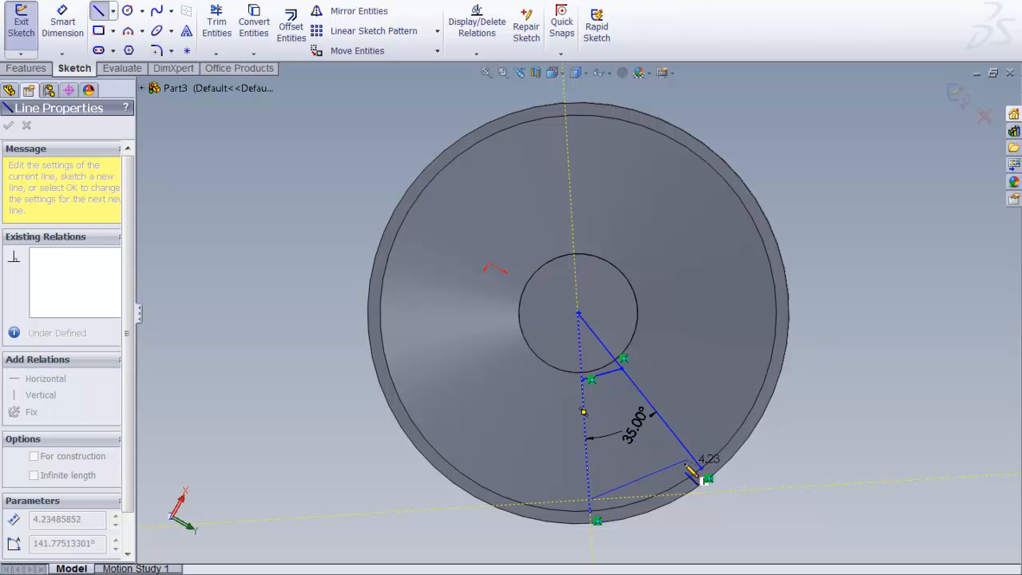
{"action": "left_click", "coordinate": [695, 463]}
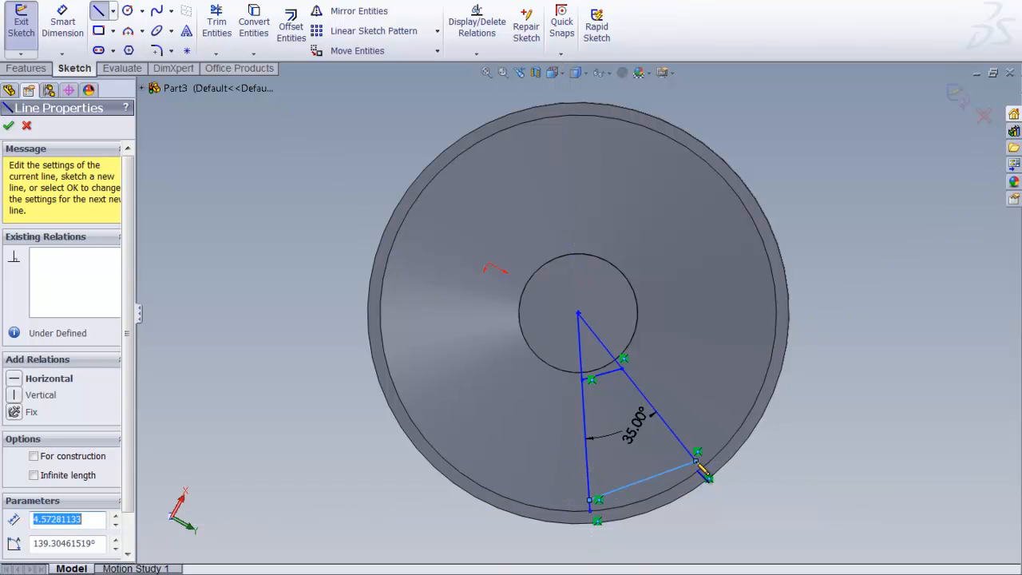
{"action": "right_click", "coordinate": [696, 462]}
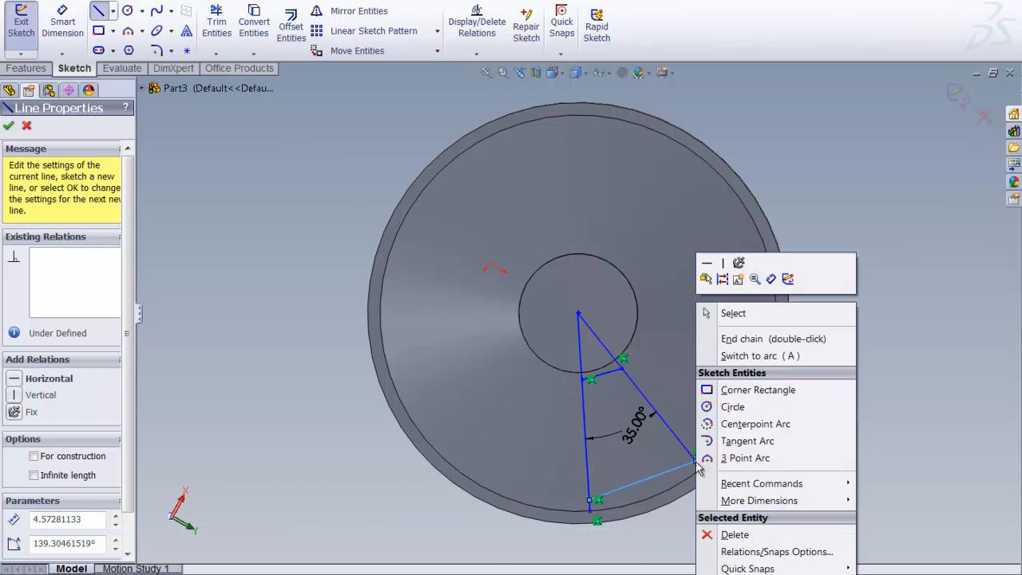
{"action": "left_click", "coordinate": [731, 314]}
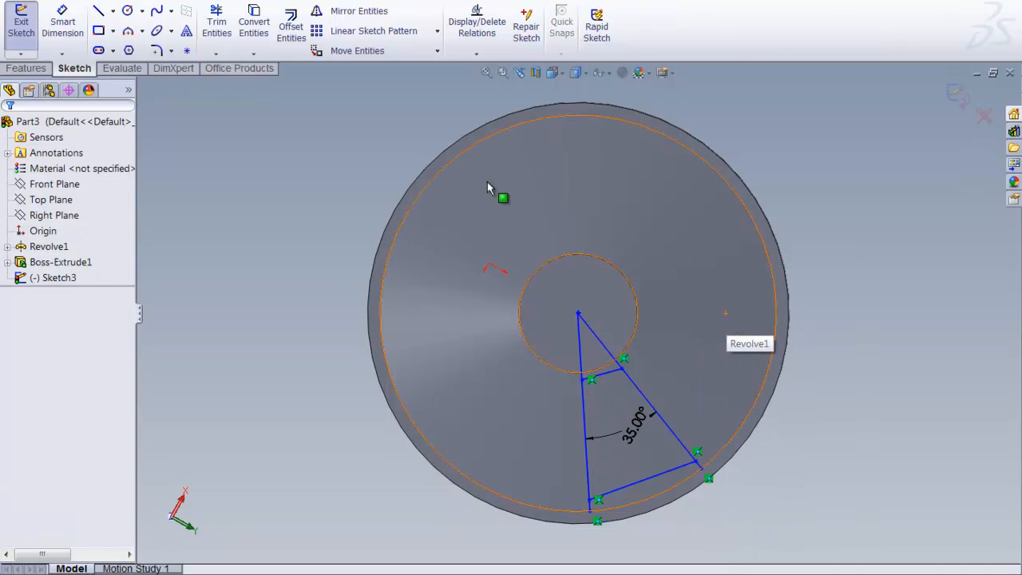
- Set the sketch fillet radius to 0.5 in and round the two wedge corners nearest the boss, accepting the loss of their relations
{"action": "left_click", "coordinate": [156, 52]}
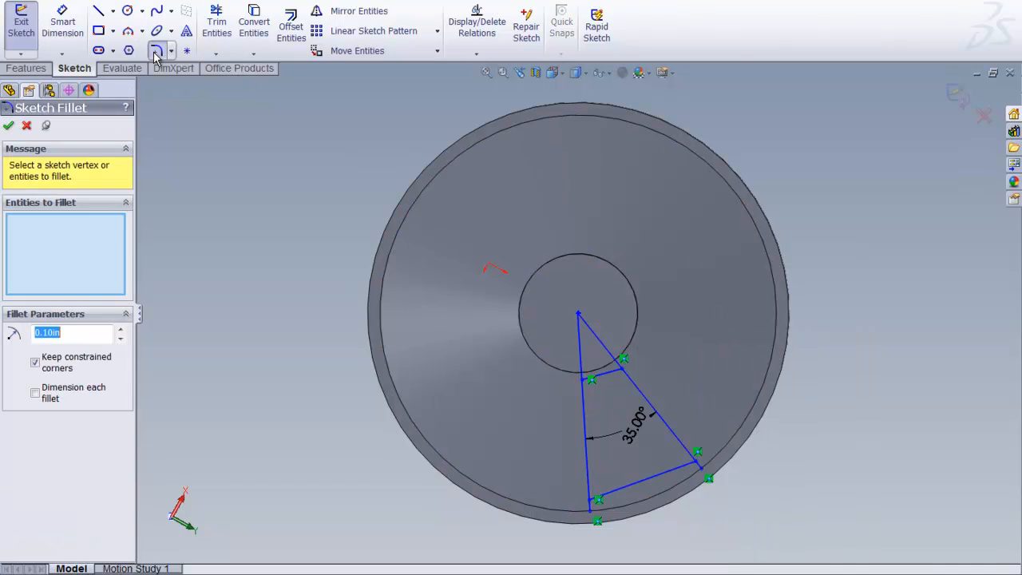
{"action": "left_click", "coordinate": [76, 333]}
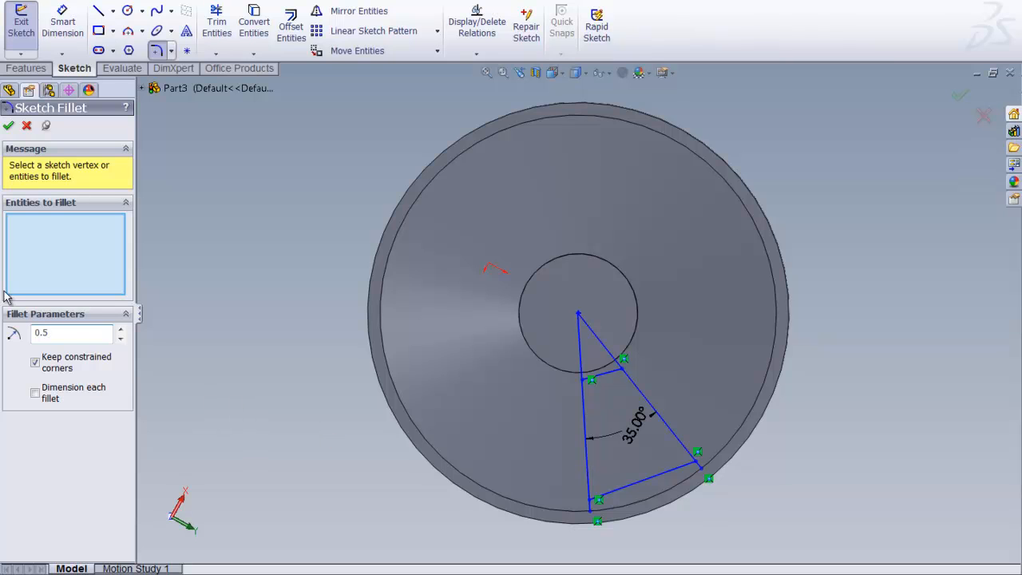
{"action": "left_click", "coordinate": [633, 385]}
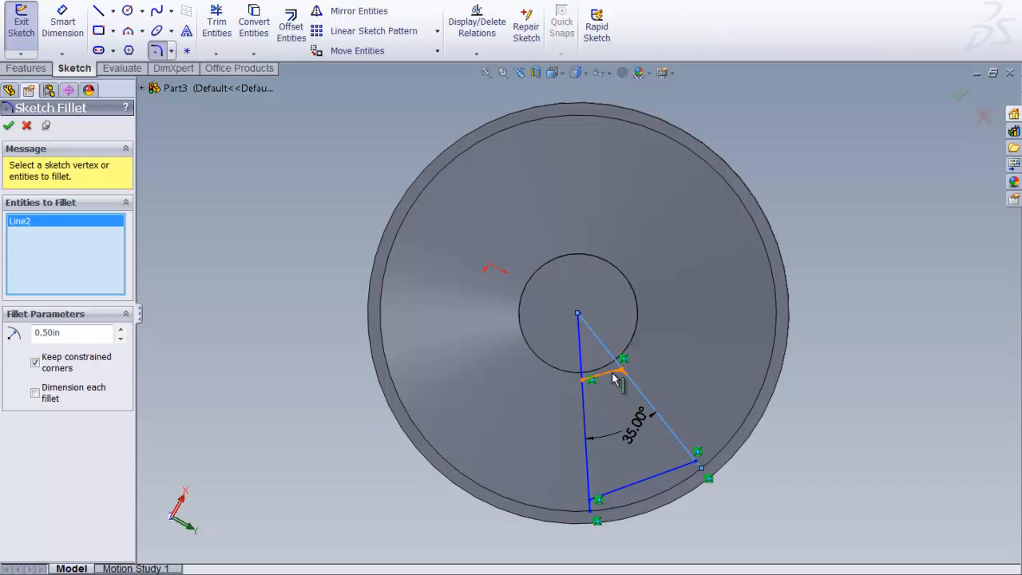
{"action": "left_click", "coordinate": [616, 372]}
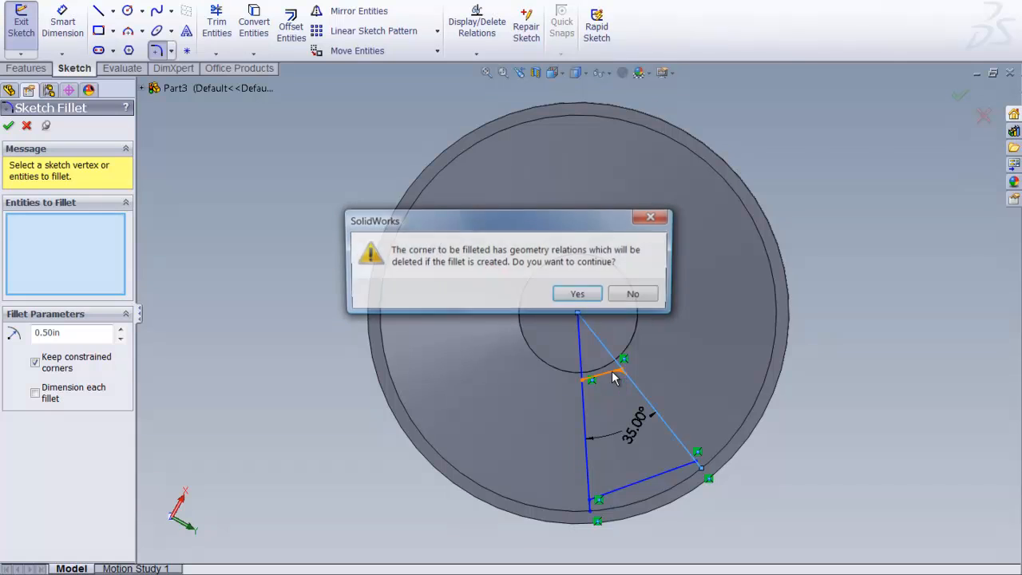
{"action": "left_click", "coordinate": [578, 295]}
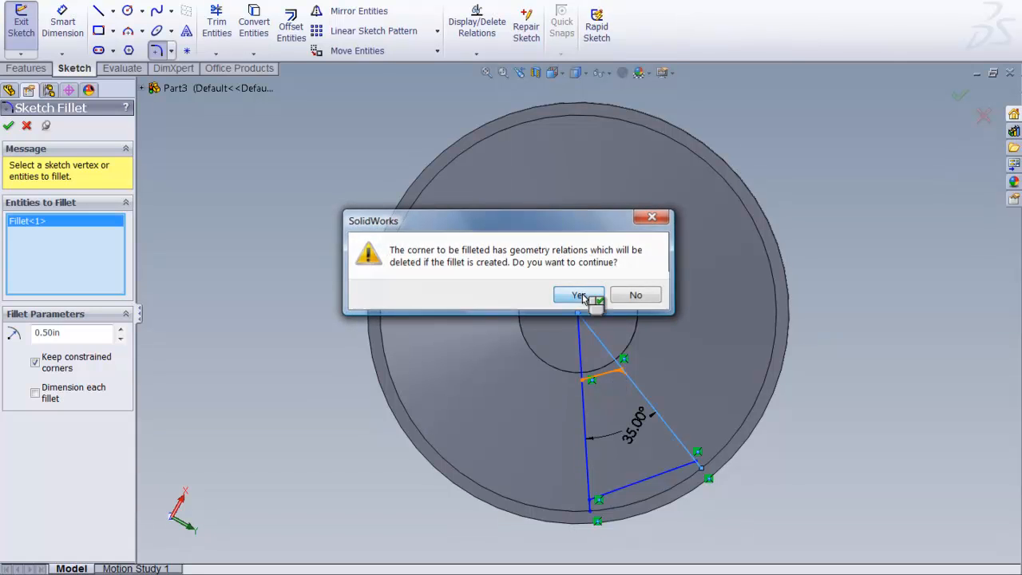
{"action": "left_click", "coordinate": [603, 377]}
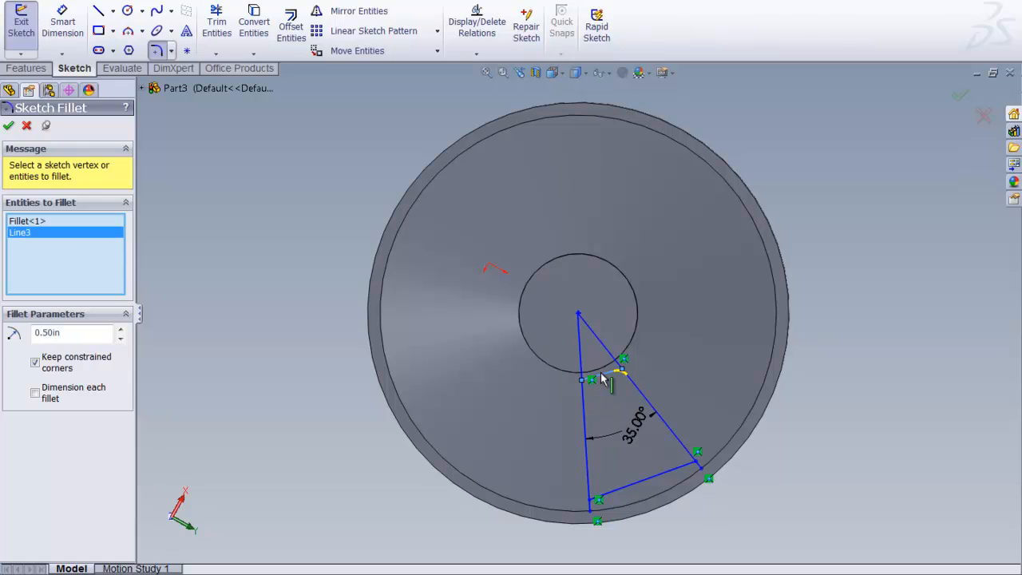
{"action": "left_click", "coordinate": [589, 411]}
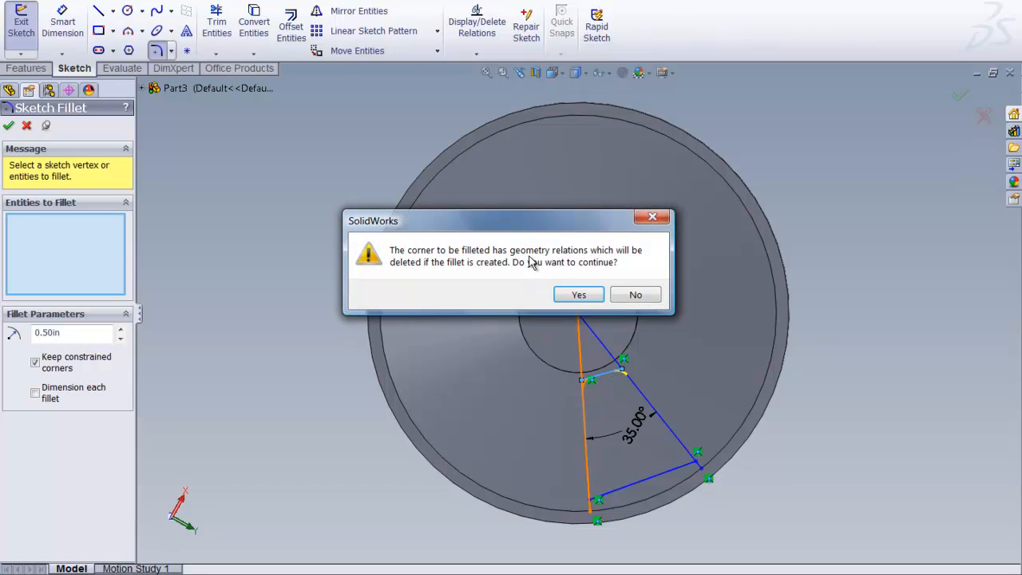
{"action": "left_click", "coordinate": [579, 295]}
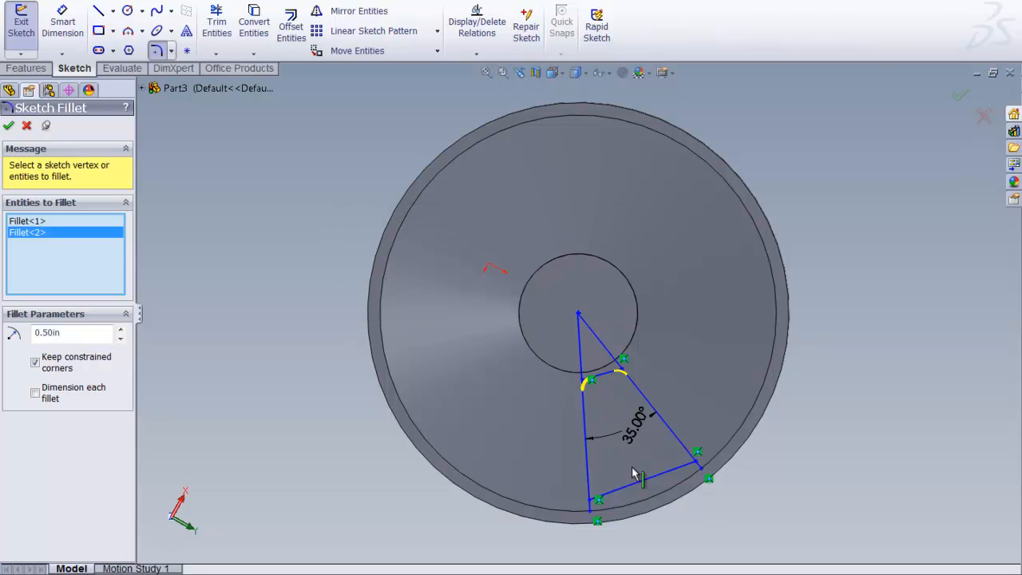
- Round the wedge's two outer corners near the rim with the same 0.50 in radius and apply all the sketch fillets
{"action": "left_click", "coordinate": [589, 485]}
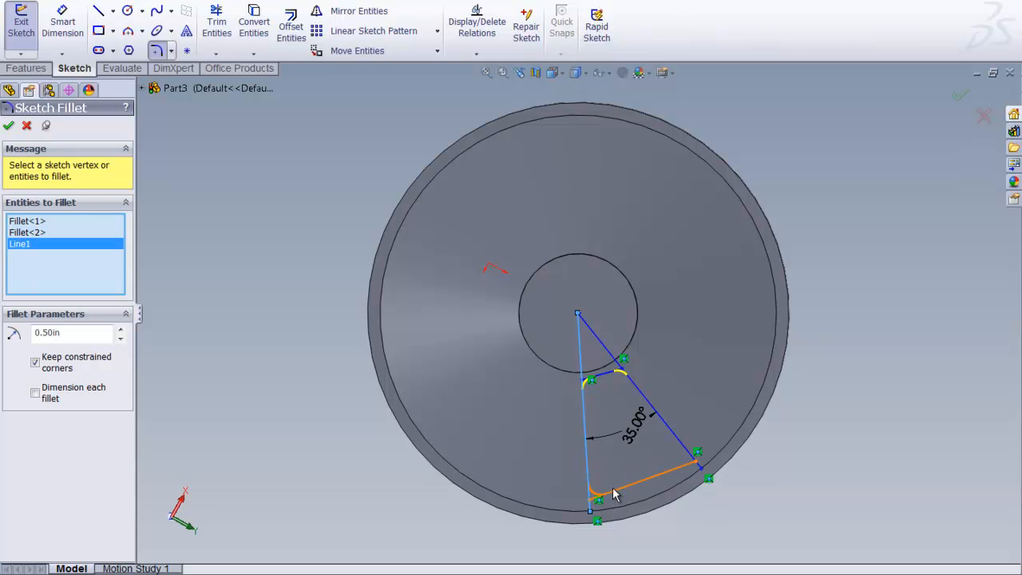
{"action": "left_click", "coordinate": [613, 493]}
{"action": "left_click", "coordinate": [579, 295]}
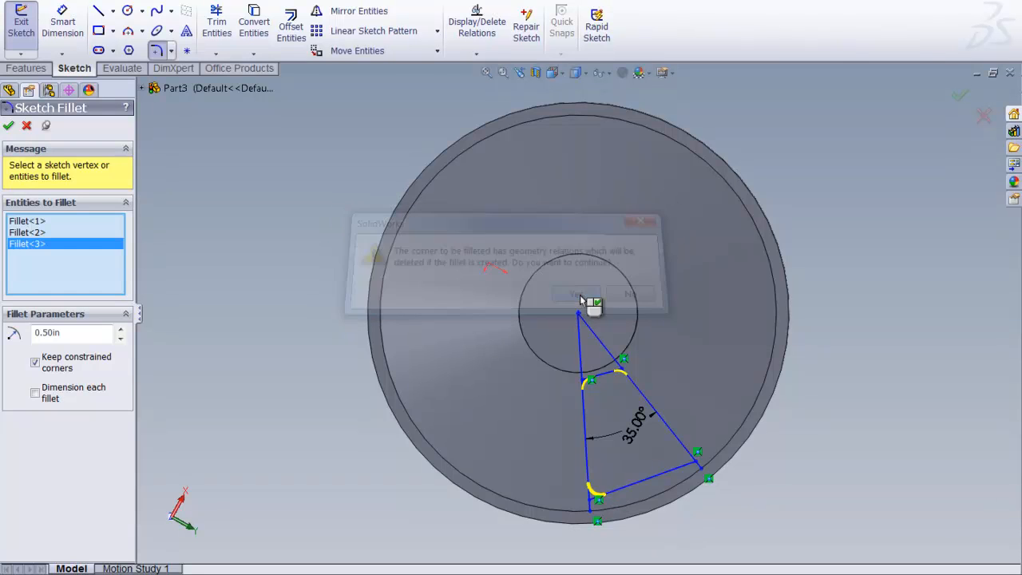
{"action": "left_click", "coordinate": [679, 440]}
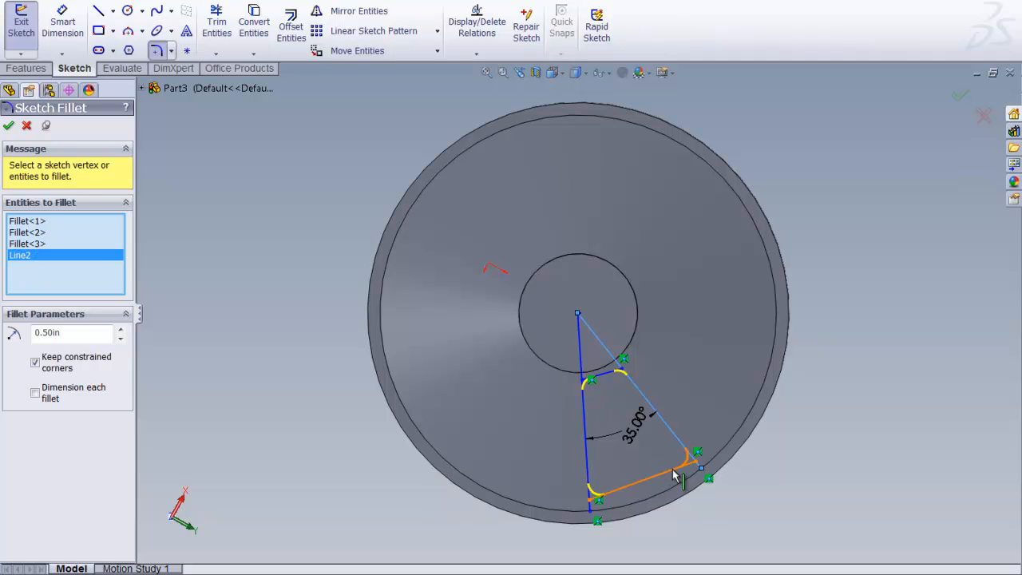
{"action": "left_click", "coordinate": [673, 471]}
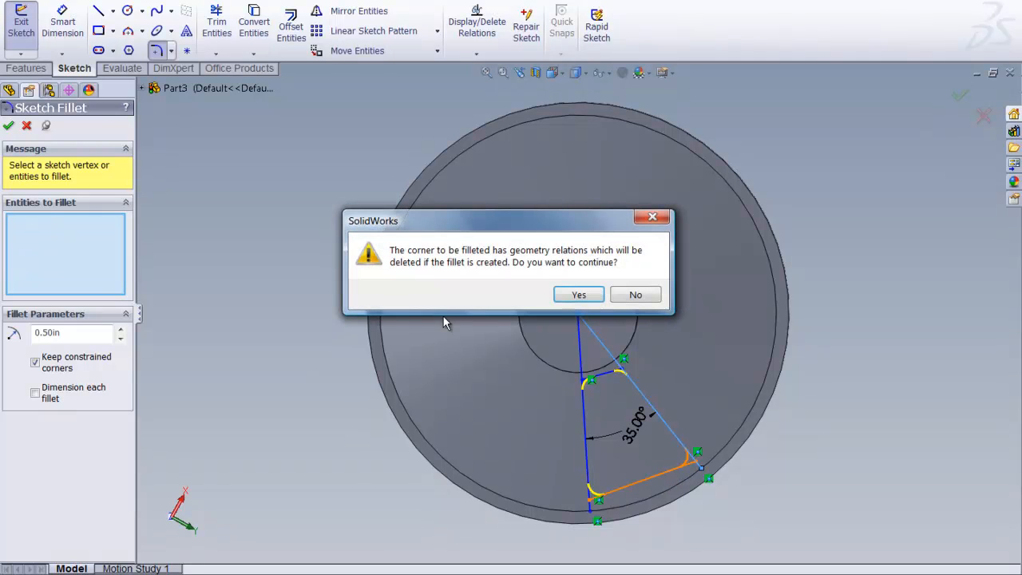
{"action": "left_click", "coordinate": [575, 295]}
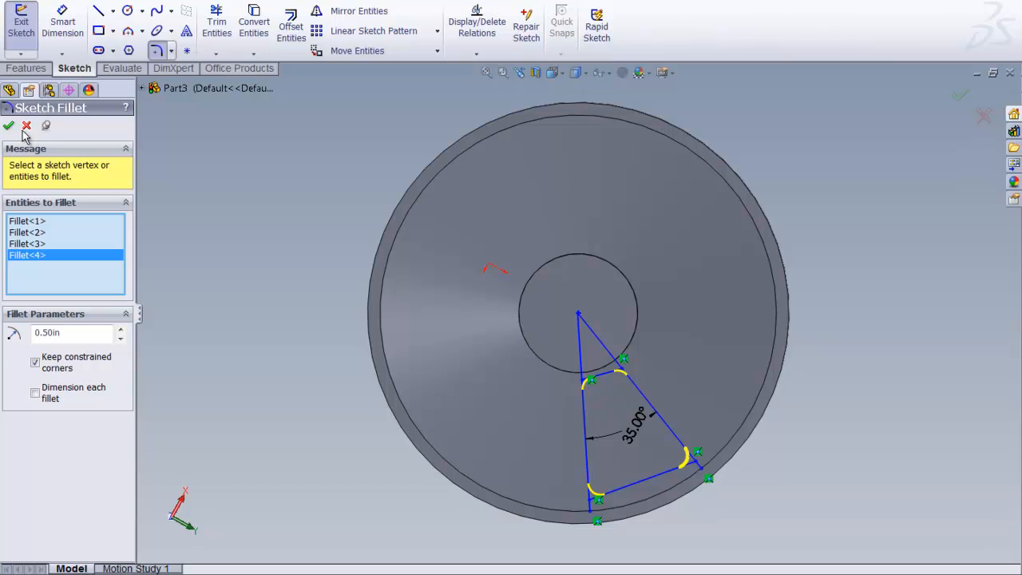
{"action": "left_click", "coordinate": [8, 126]}
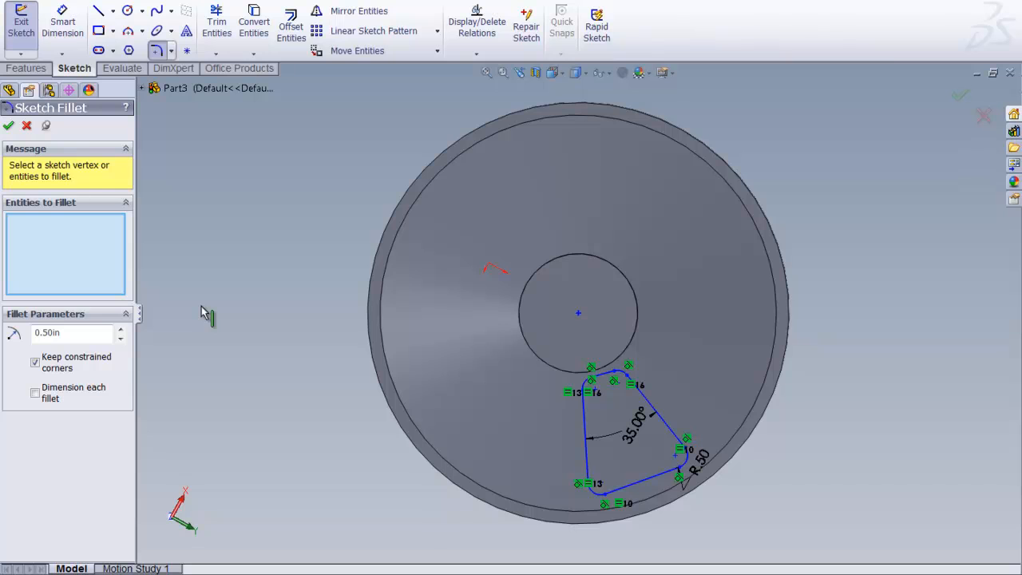
{"action": "left_click", "coordinate": [8, 126]}
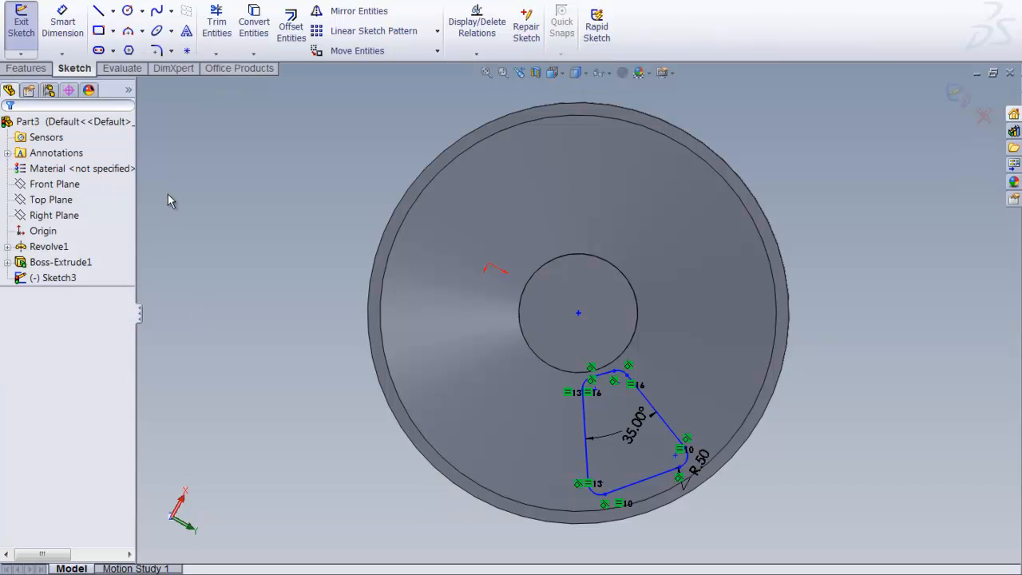
- Extrude-cut the rounded wedge sketch through all, starting from the recessed front face around the boss
{"action": "right_click", "coordinate": [177, 144]}
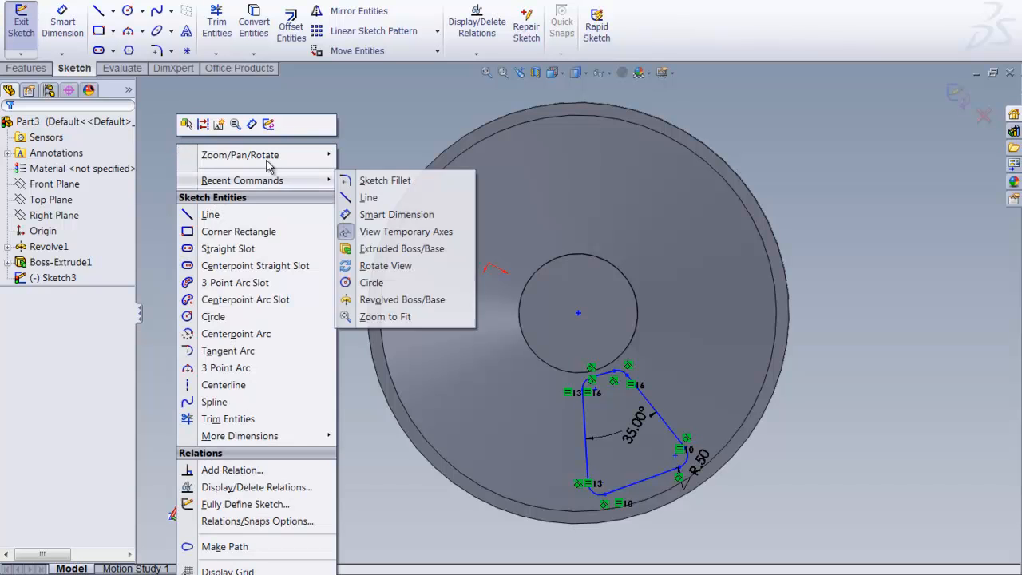
{"action": "mouse_move", "coordinate": [320, 155]}
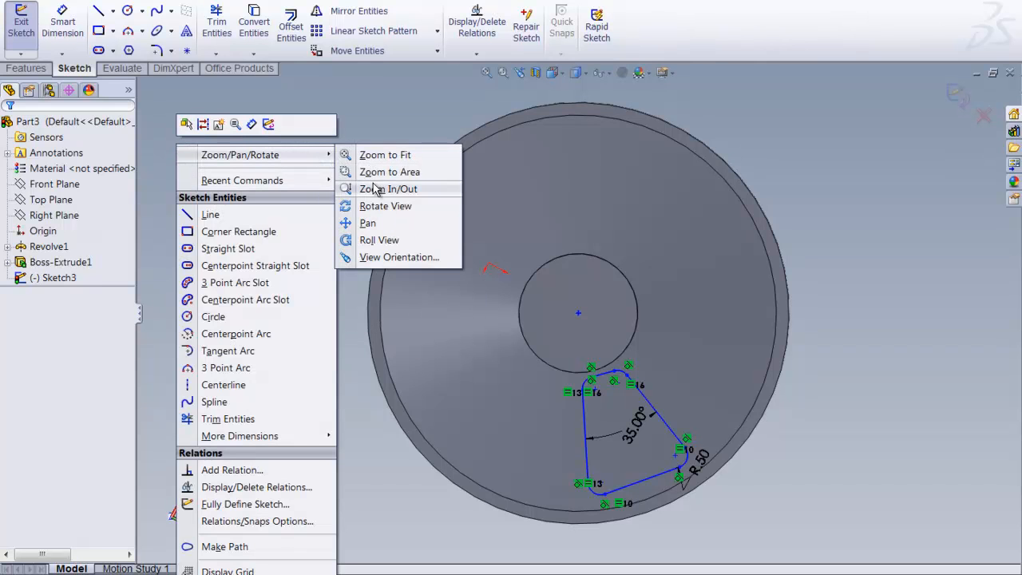
{"action": "left_click", "coordinate": [365, 206]}
{"action": "left_click_drag", "start_coordinate": [308, 392], "coordinate": [297, 281]}
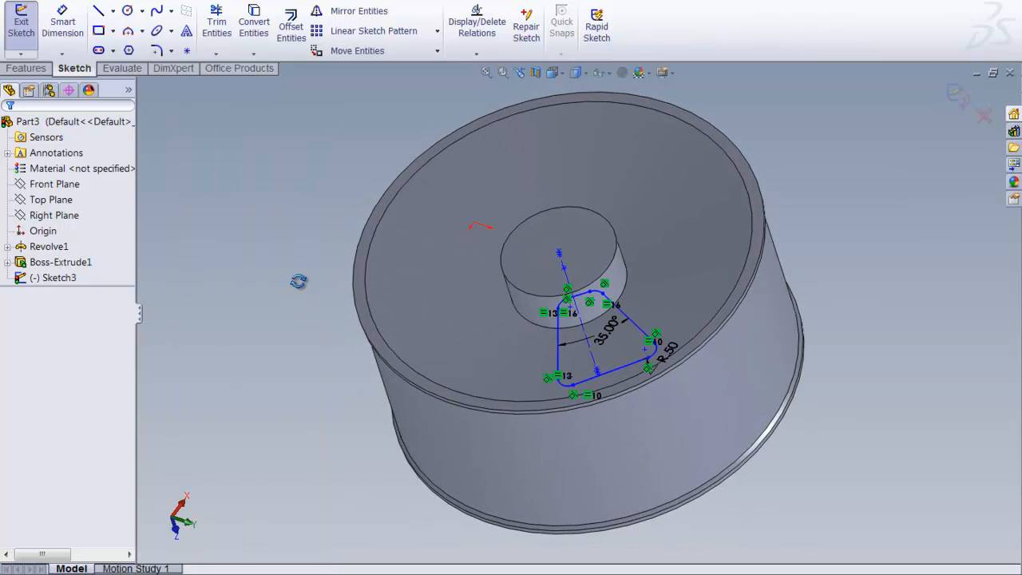
{"action": "left_click", "coordinate": [27, 71]}
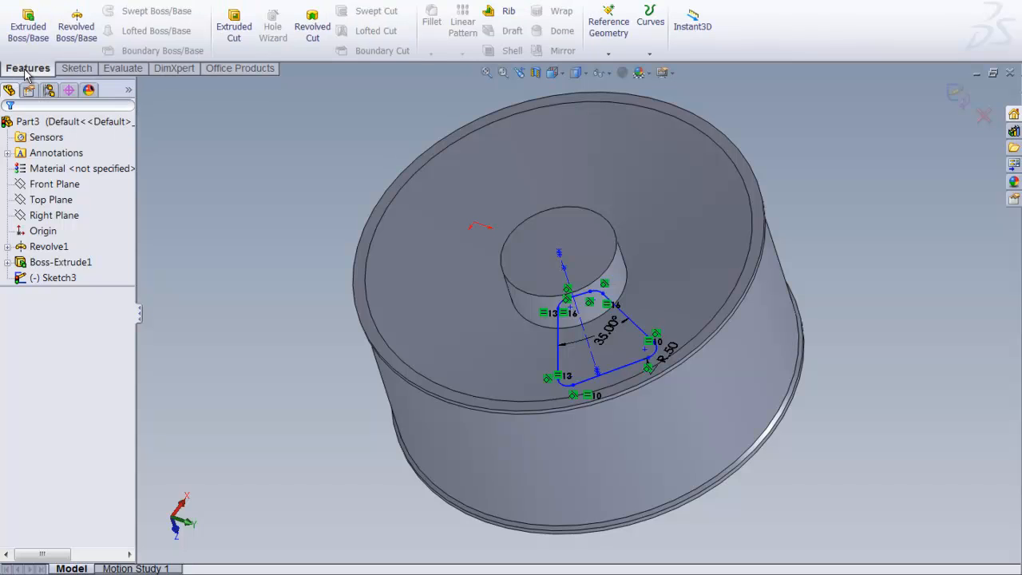
{"action": "left_click", "coordinate": [236, 27]}
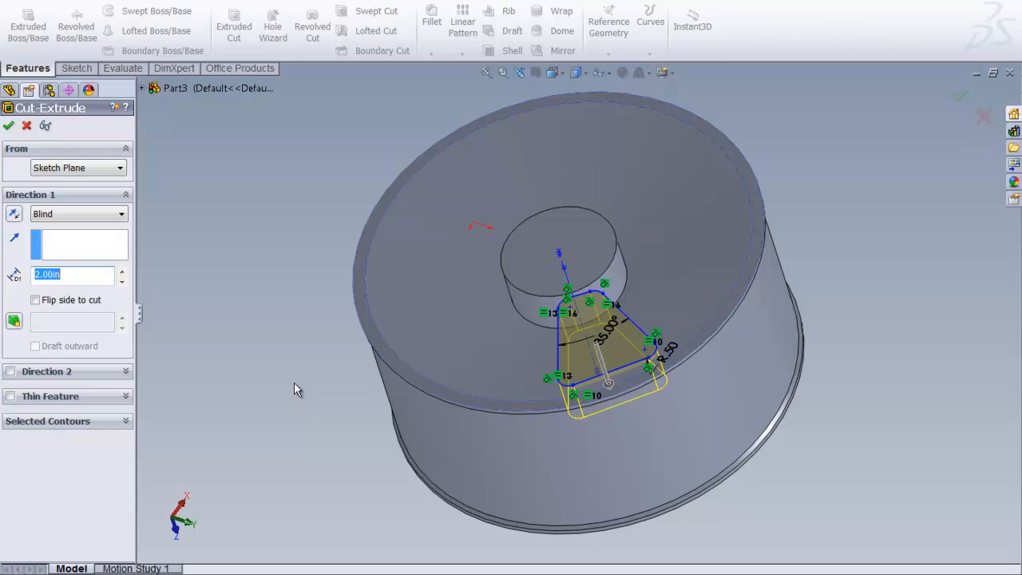
{"action": "left_click", "coordinate": [121, 172]}
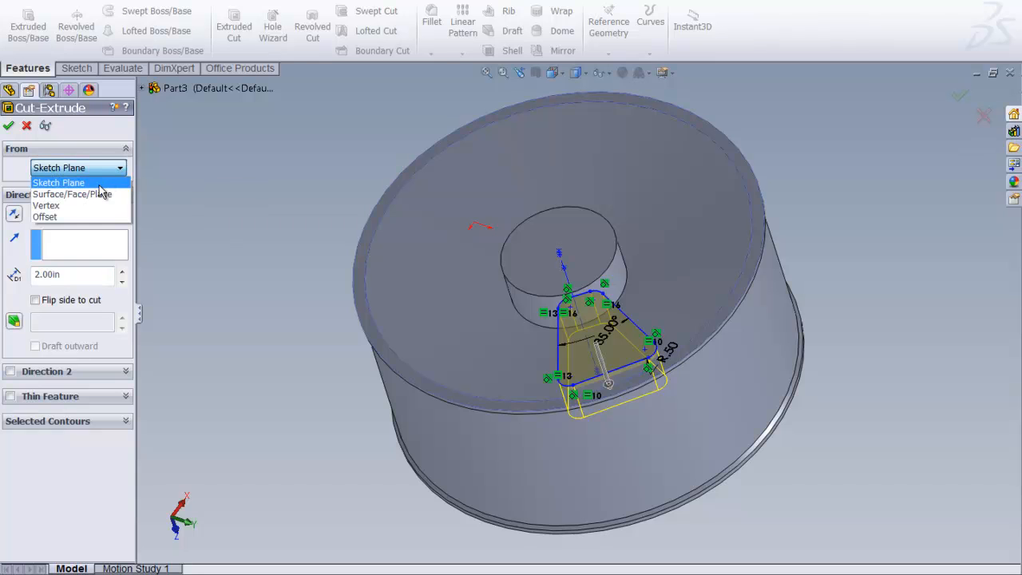
{"action": "left_click", "coordinate": [100, 194]}
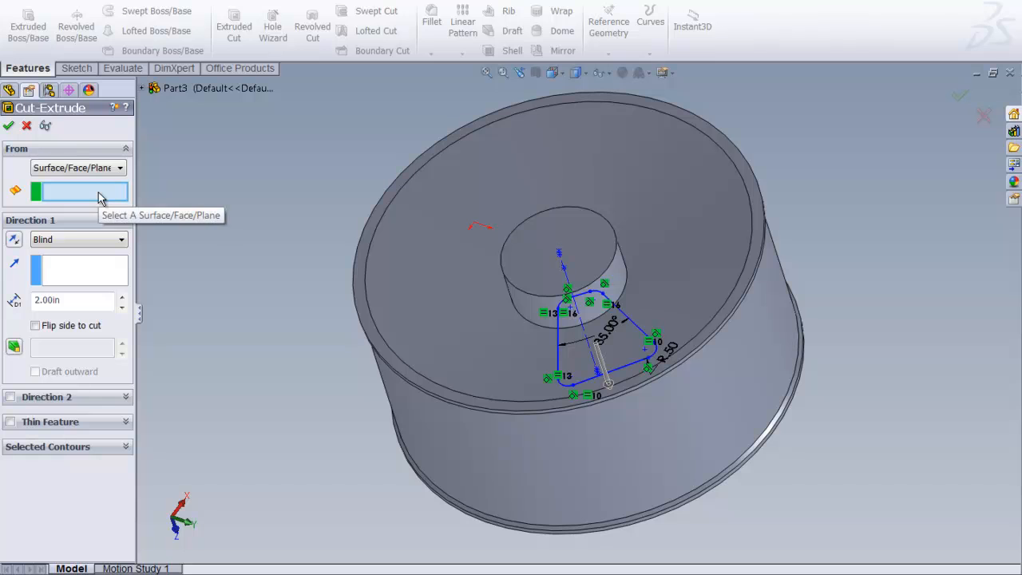
{"action": "left_click", "coordinate": [444, 321]}
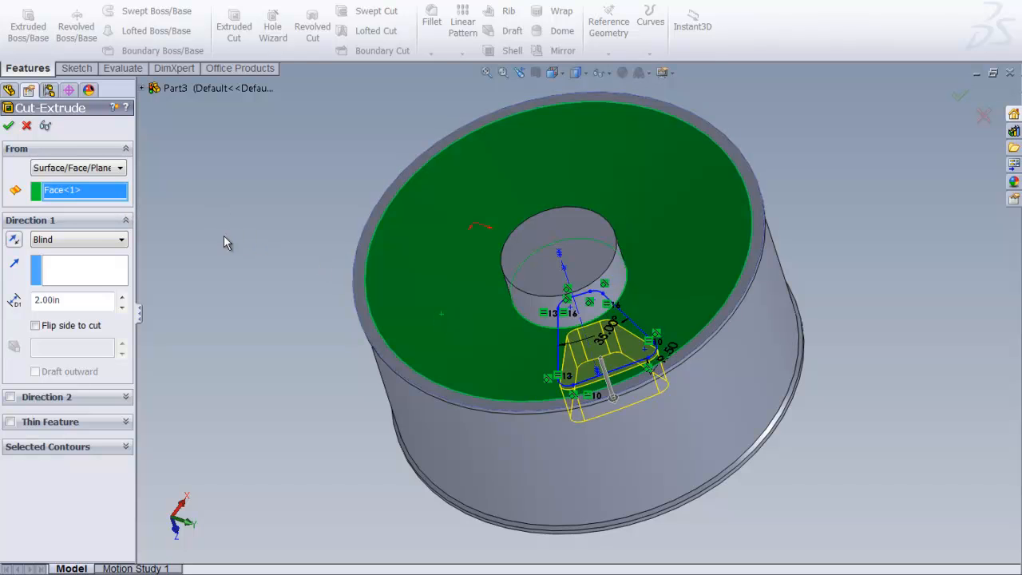
{"action": "left_click", "coordinate": [123, 240]}
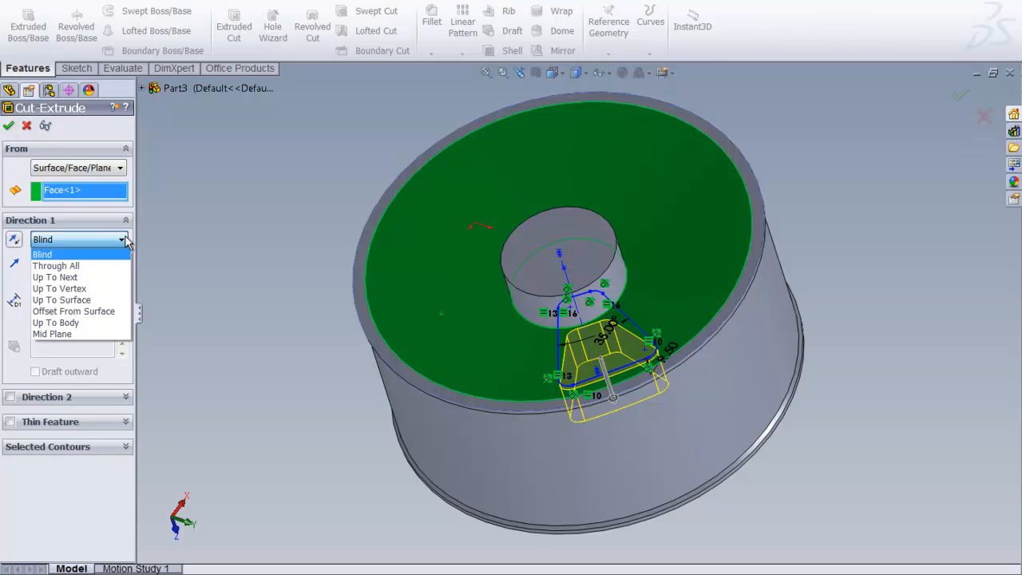
{"action": "left_click", "coordinate": [72, 265]}
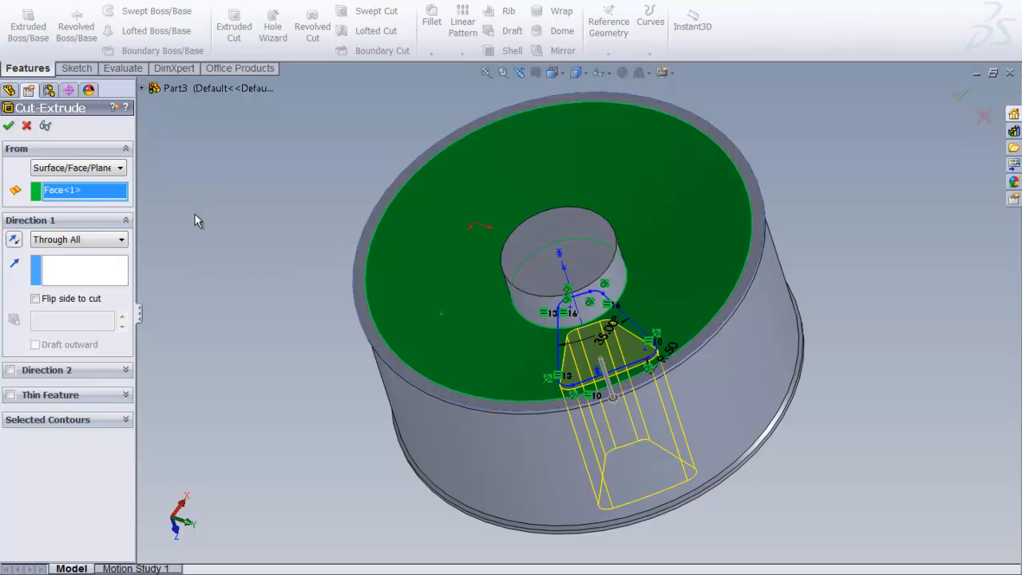
{"action": "left_click", "coordinate": [8, 125]}
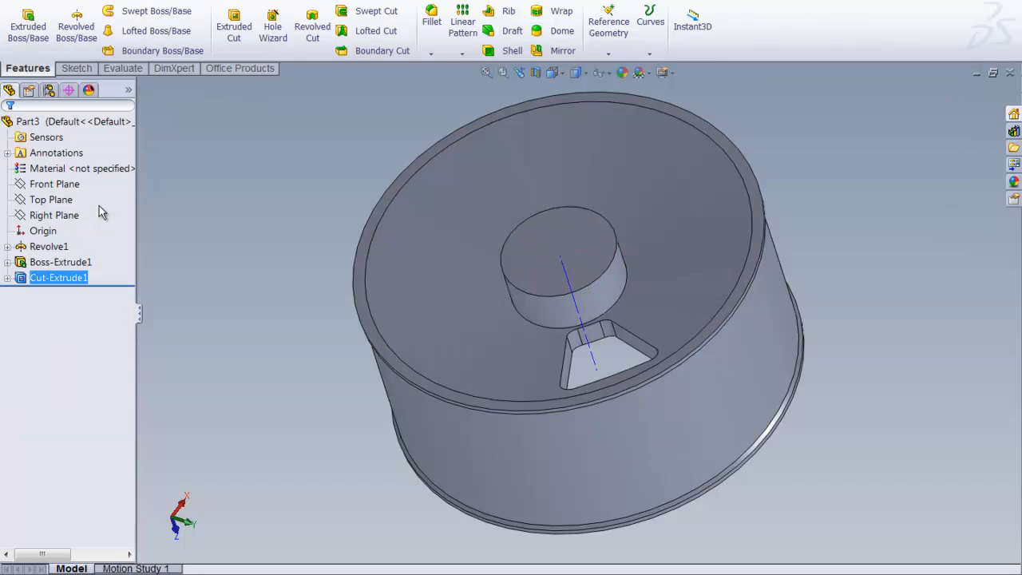
- Pattern the wedge cut circularly about the central axis with 7 equally spaced instances over 360 degrees
{"action": "right_click", "coordinate": [214, 246]}
{"action": "mouse_move", "coordinate": [301, 283]}
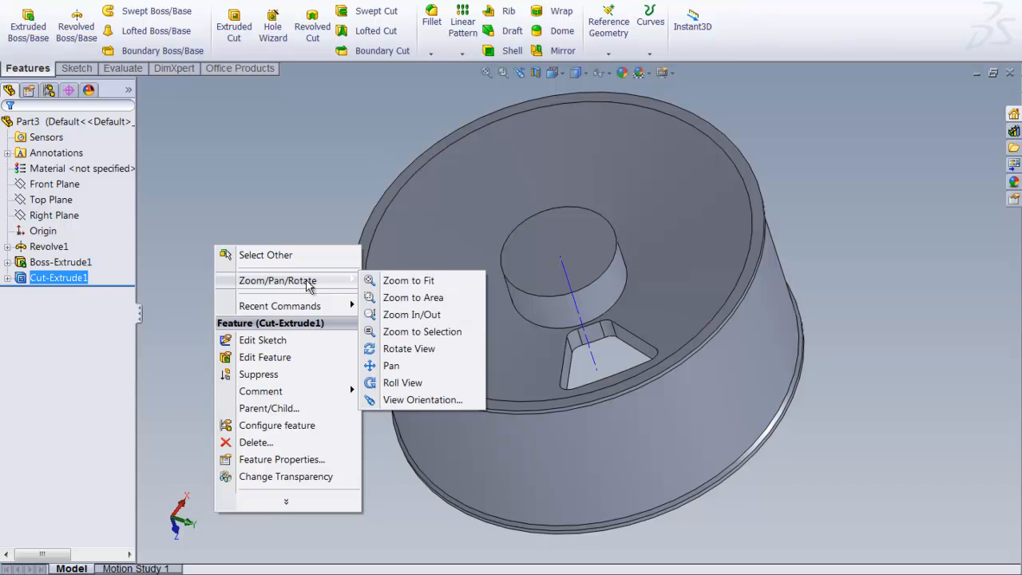
{"action": "left_click", "coordinate": [406, 349]}
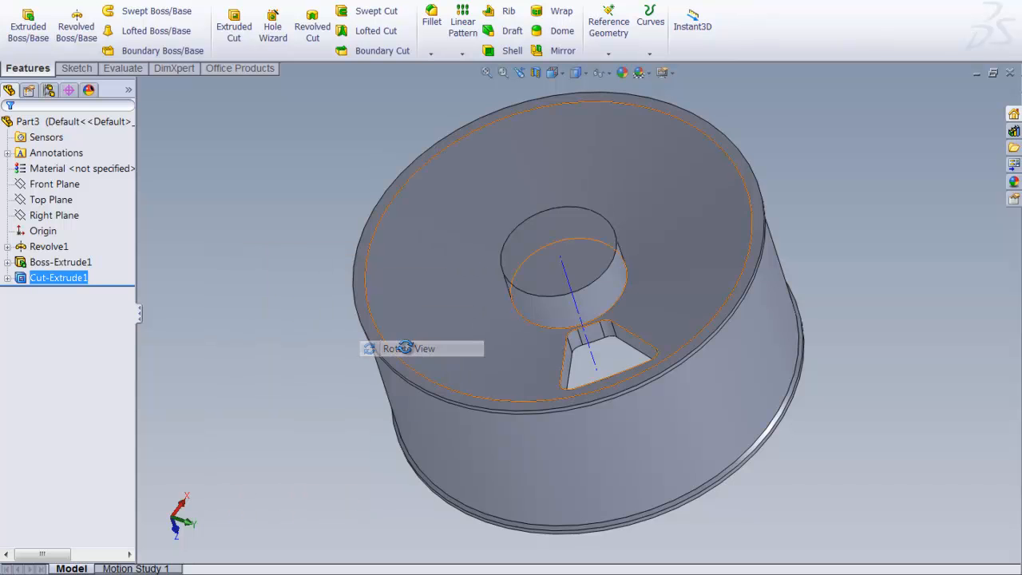
{"action": "left_click_drag", "start_coordinate": [287, 230], "coordinate": [303, 354]}
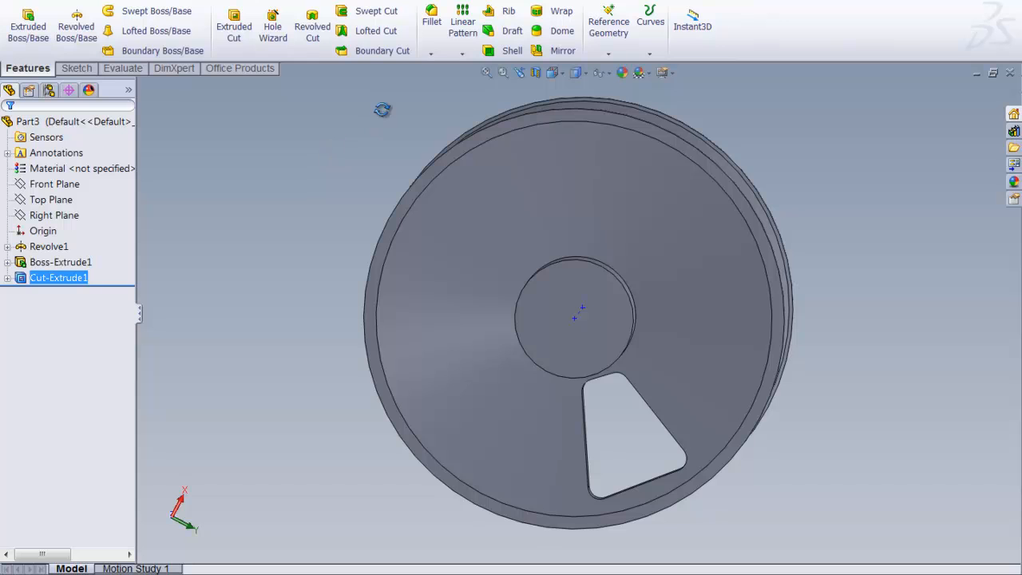
{"action": "left_click", "coordinate": [462, 54]}
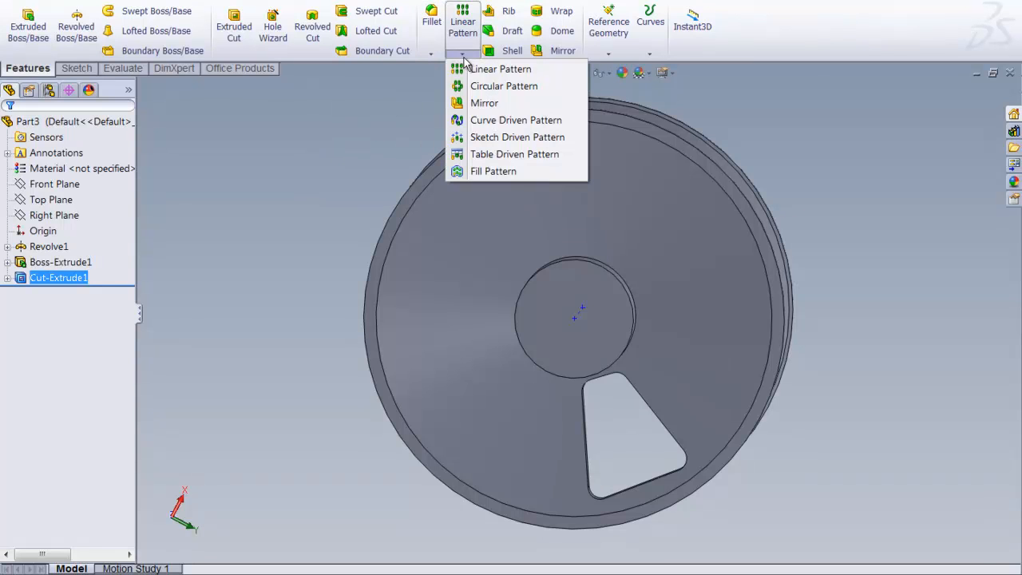
{"action": "left_click", "coordinate": [482, 86]}
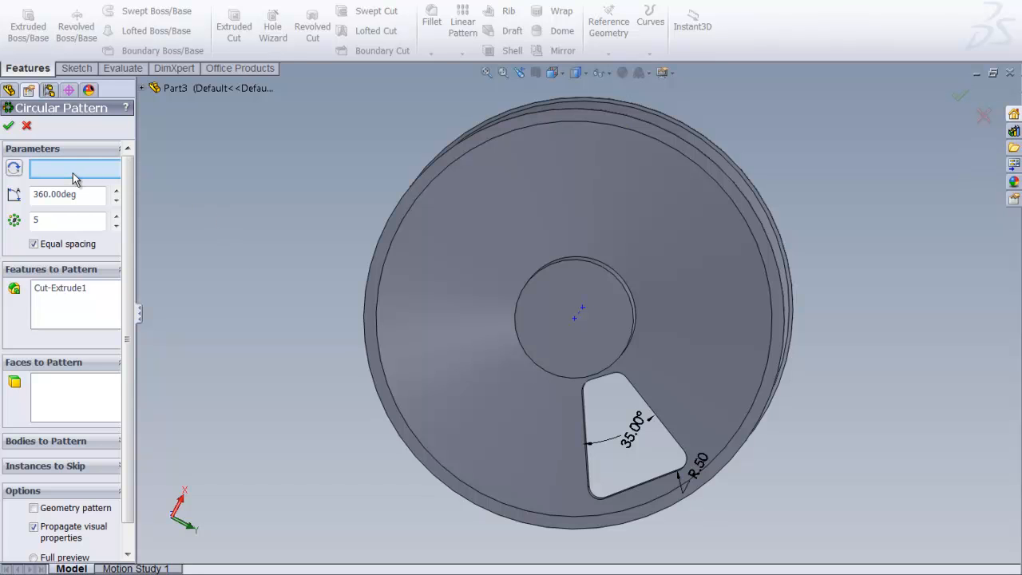
{"action": "left_click", "coordinate": [575, 318]}
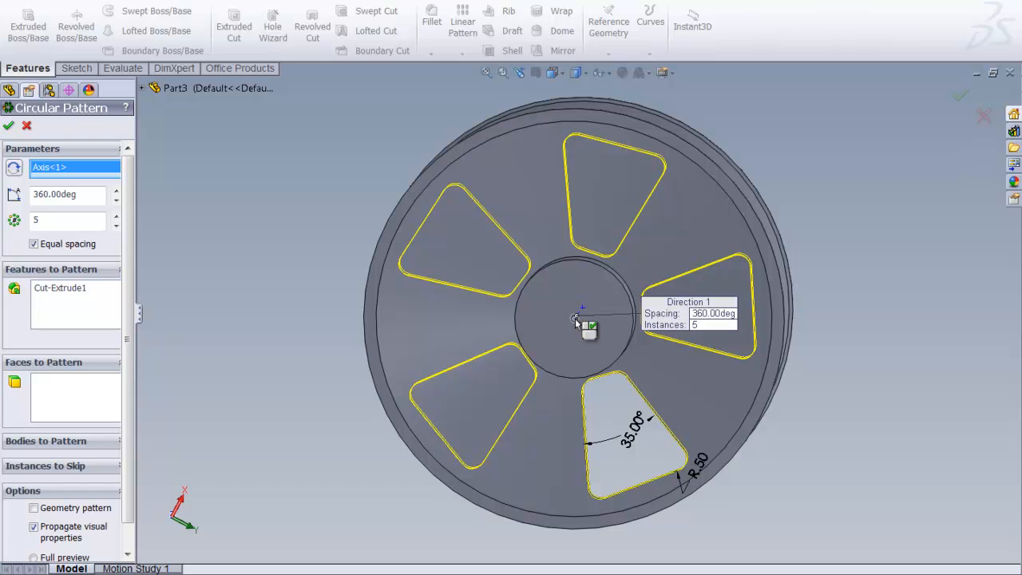
{"action": "left_click", "coordinate": [45, 219]}
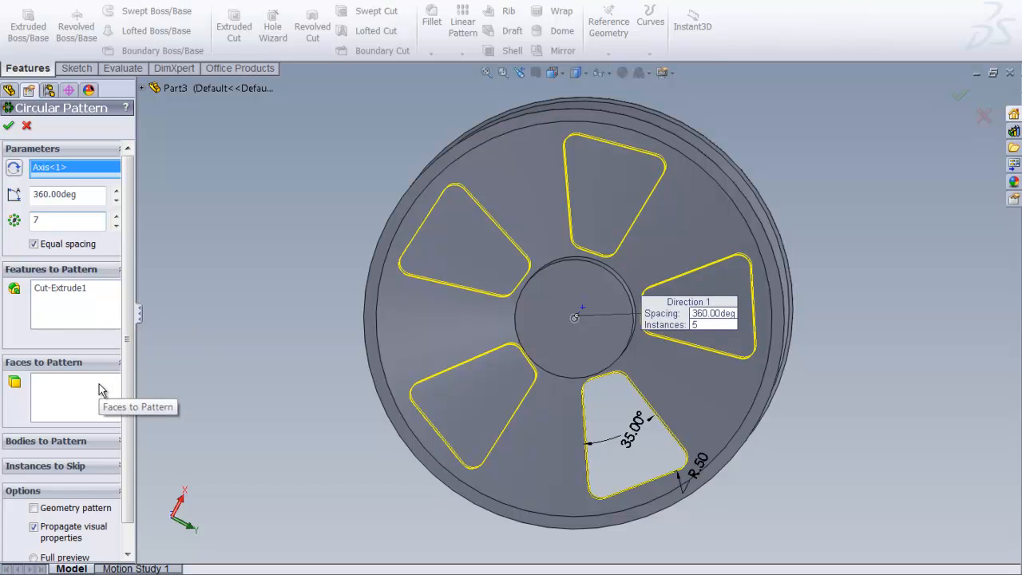
{"action": "left_click", "coordinate": [8, 127]}
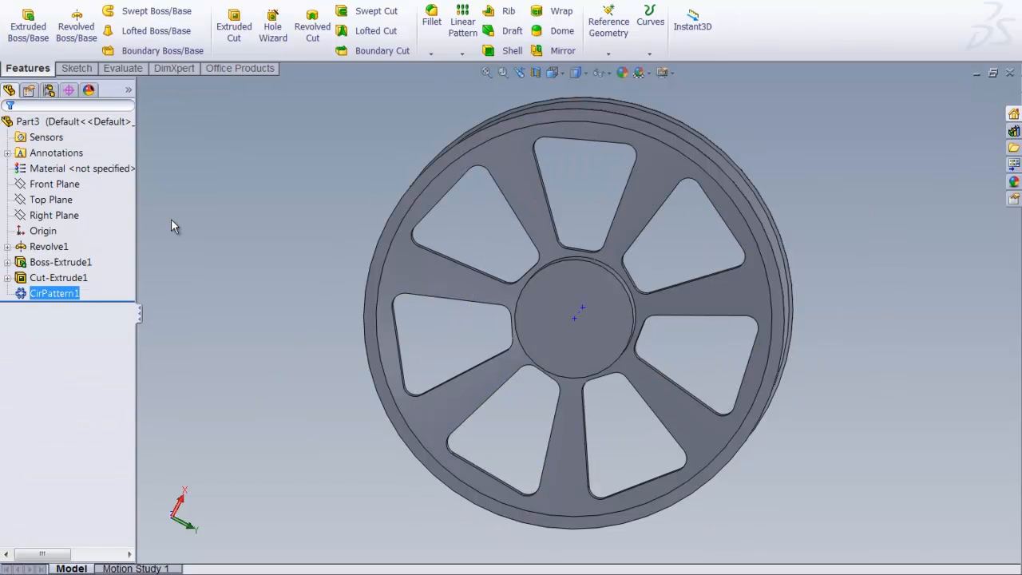
{"action": "right_click", "coordinate": [232, 218]}
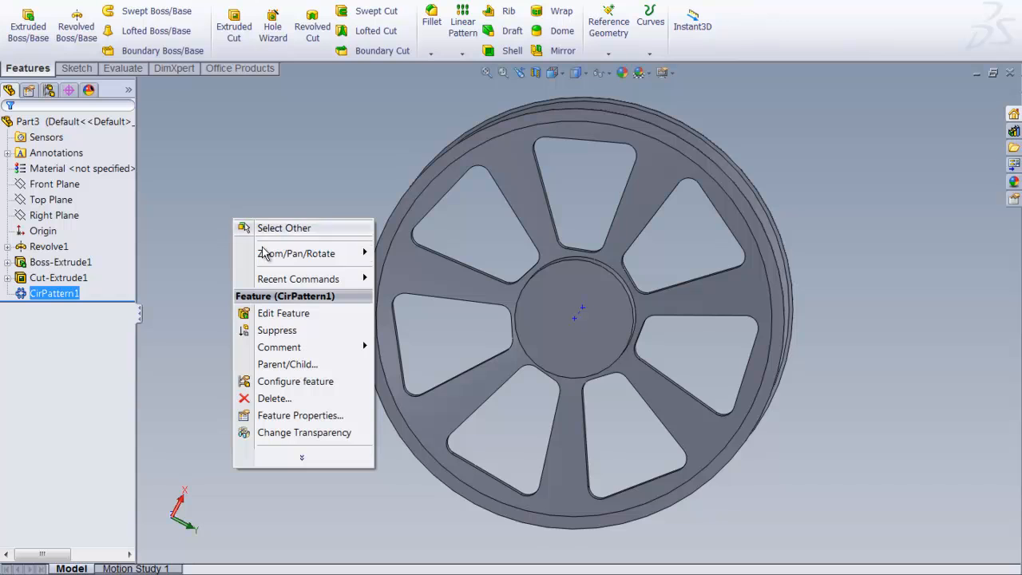
{"action": "mouse_move", "coordinate": [351, 256]}
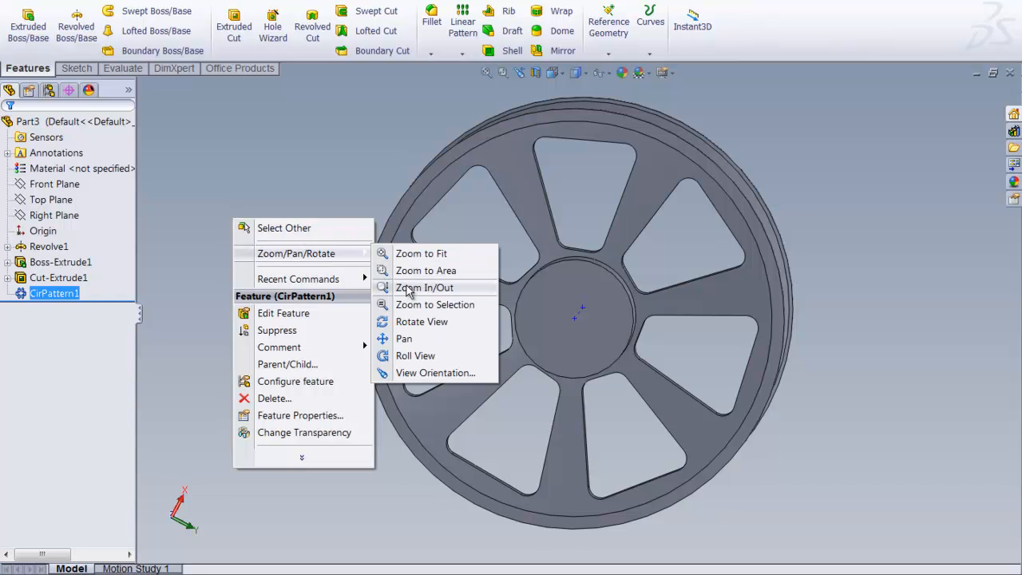
{"action": "left_click", "coordinate": [415, 322]}
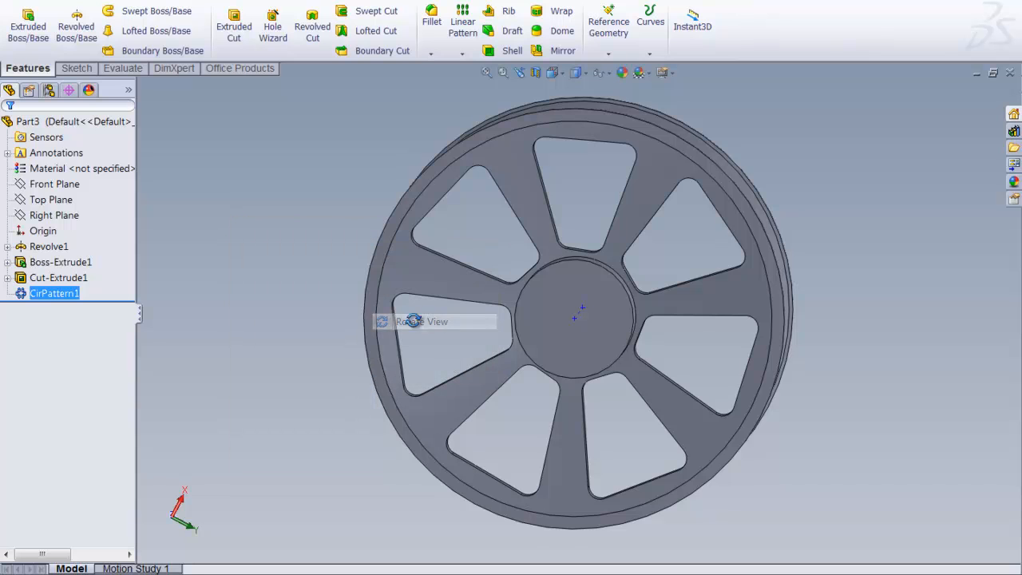
{"action": "left_click_drag", "start_coordinate": [264, 371], "coordinate": [622, 247]}
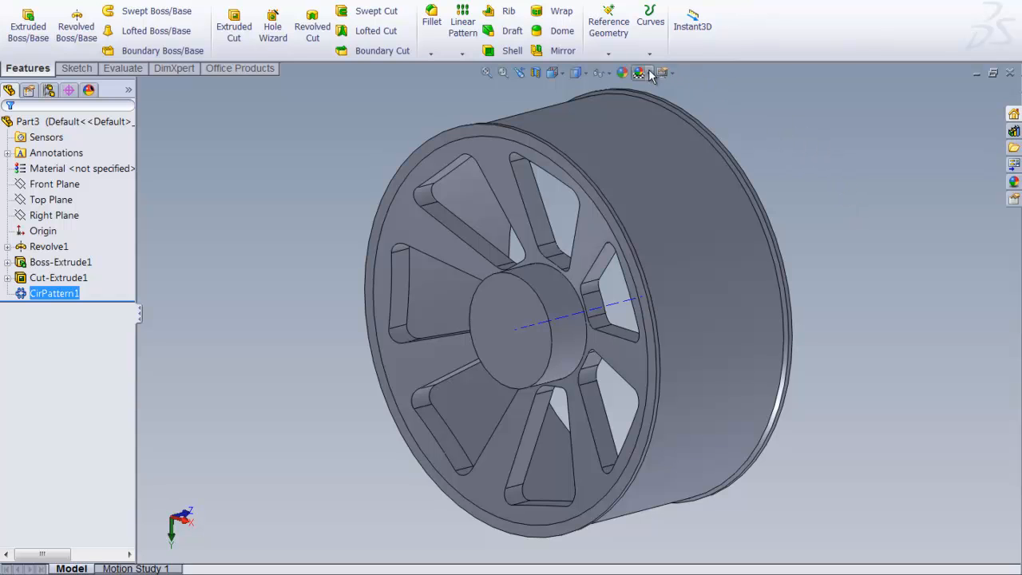
{"action": "left_click", "coordinate": [622, 72]}
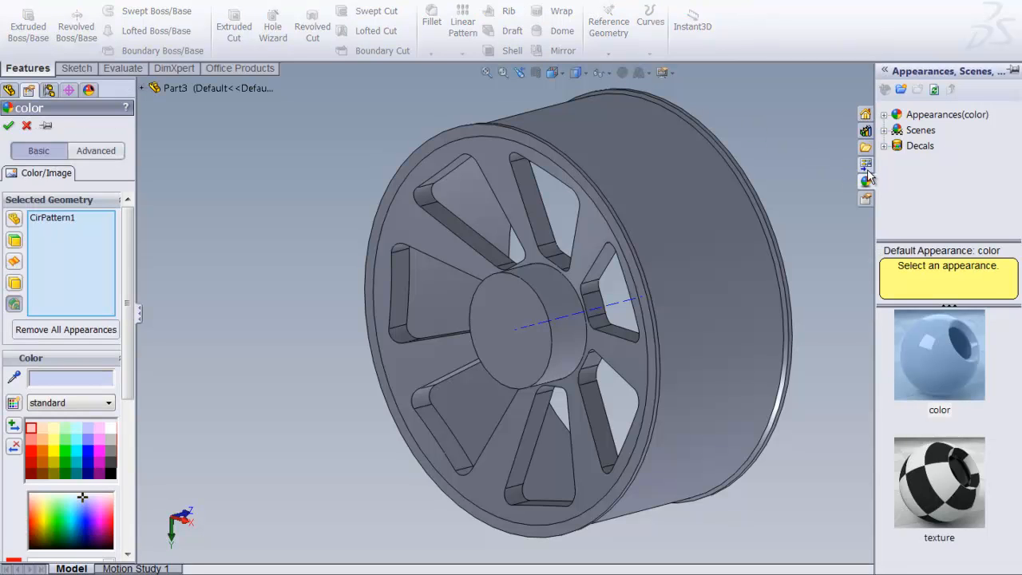
{"action": "left_click", "coordinate": [884, 117]}
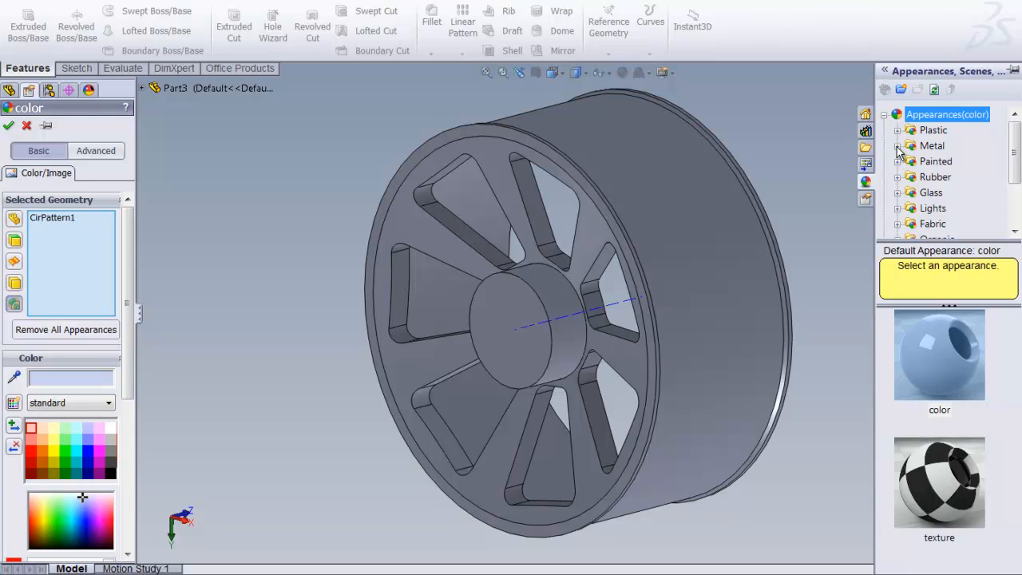
{"action": "left_click", "coordinate": [897, 145]}
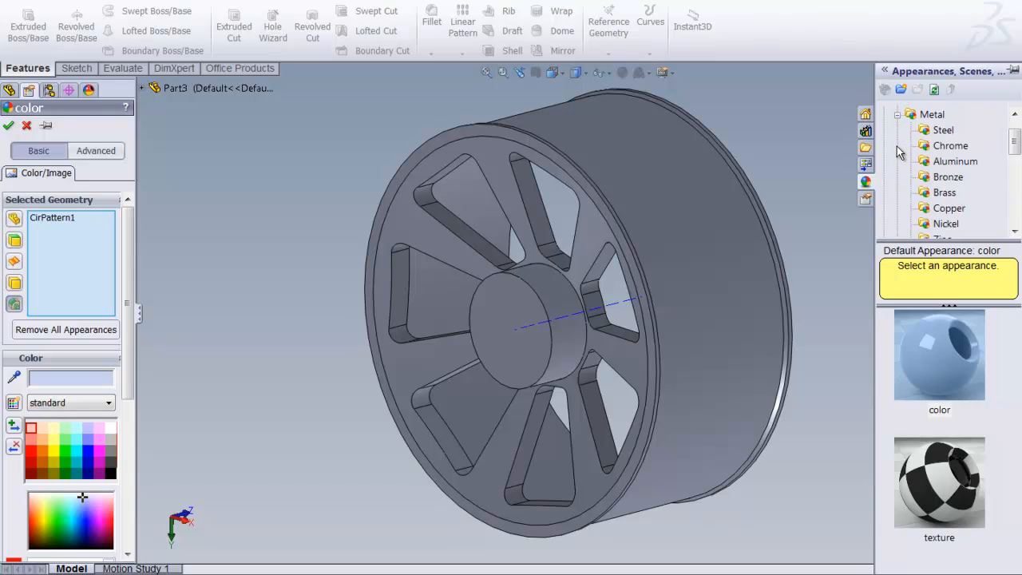
{"action": "left_click", "coordinate": [943, 193]}
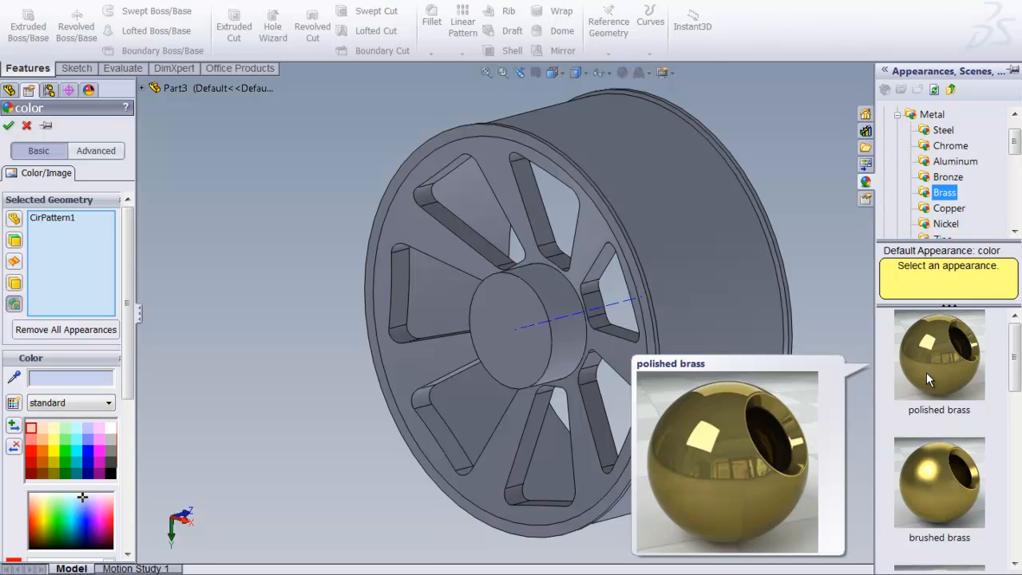
{"action": "mouse_move", "coordinate": [1014, 371]}
{"action": "left_mouse_down"}
{"action": "mouse_move", "coordinate": [1020, 419]}
{"action": "mouse_move", "coordinate": [1020, 378]}
{"action": "left_mouse_up"}
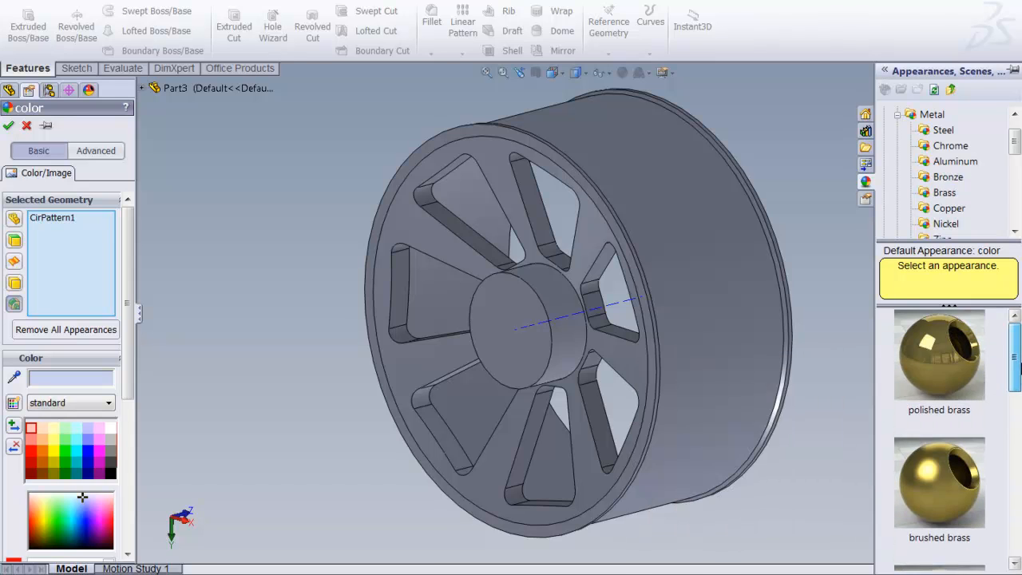
{"action": "left_click", "coordinate": [948, 360]}
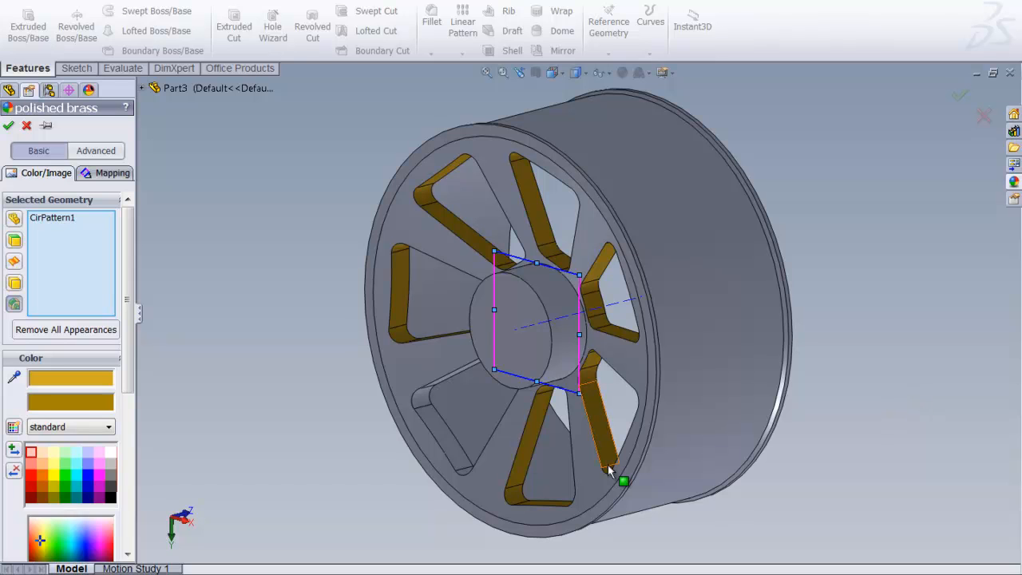
{"action": "left_click", "coordinate": [449, 440]}
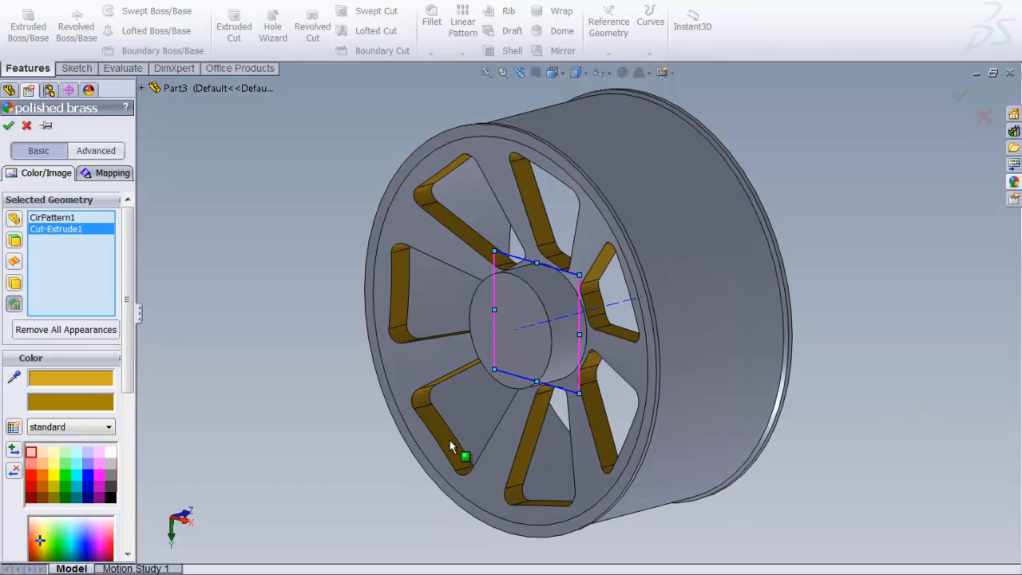
{"action": "left_click", "coordinate": [483, 464]}
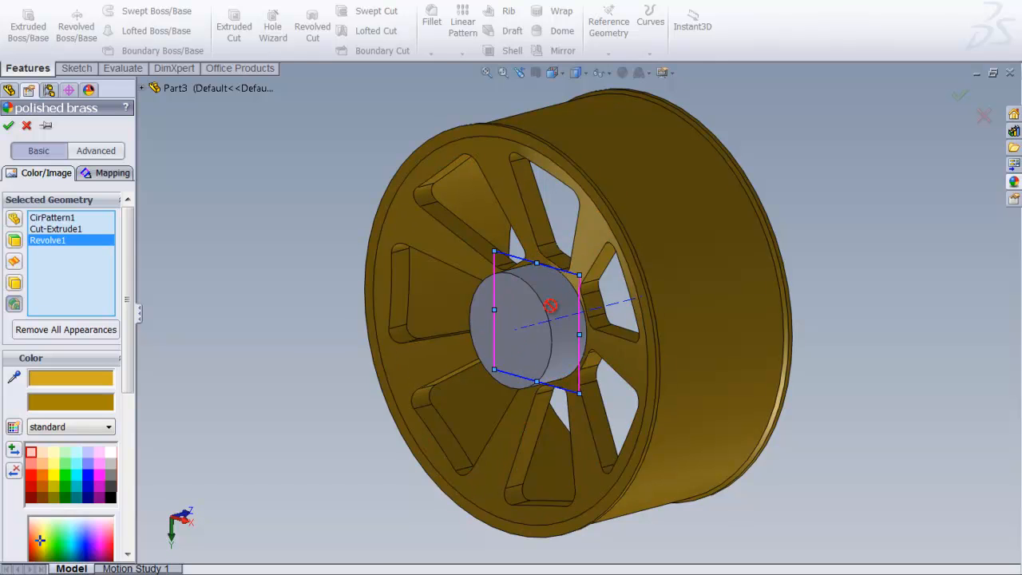
{"action": "key", "text": "Escape"}
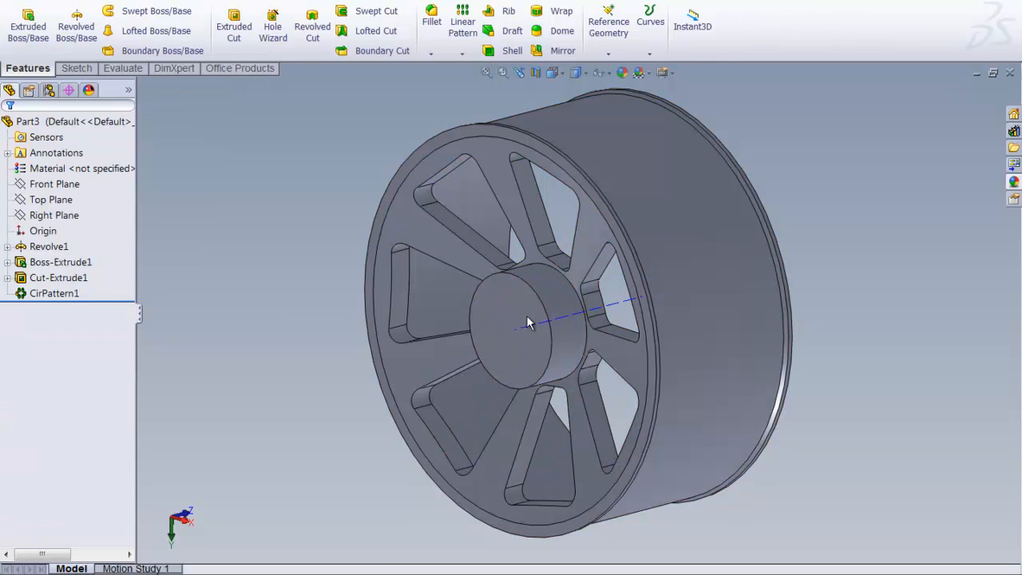
{"action": "left_click", "coordinate": [527, 323]}
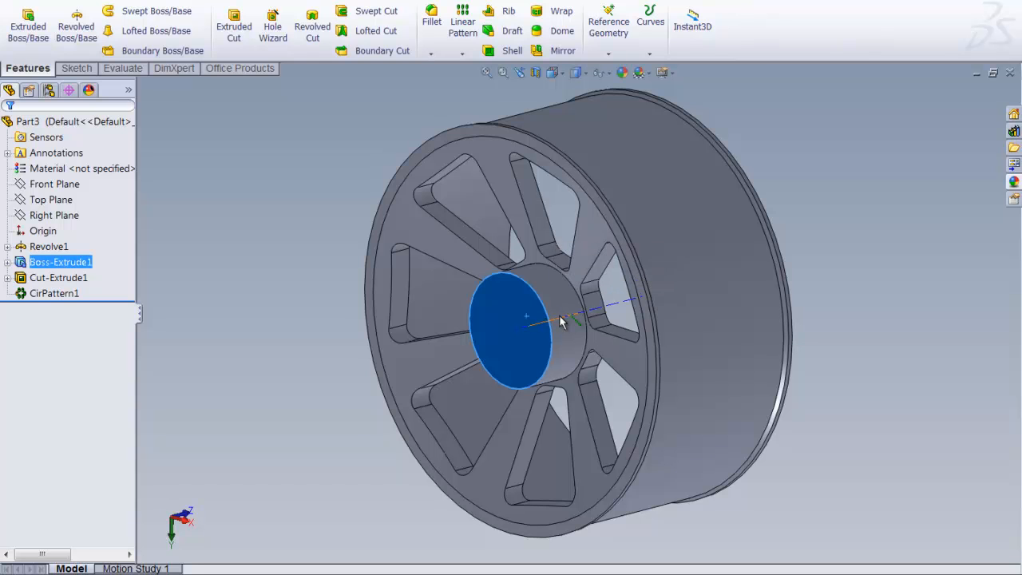
{"action": "left_click", "coordinate": [782, 154]}
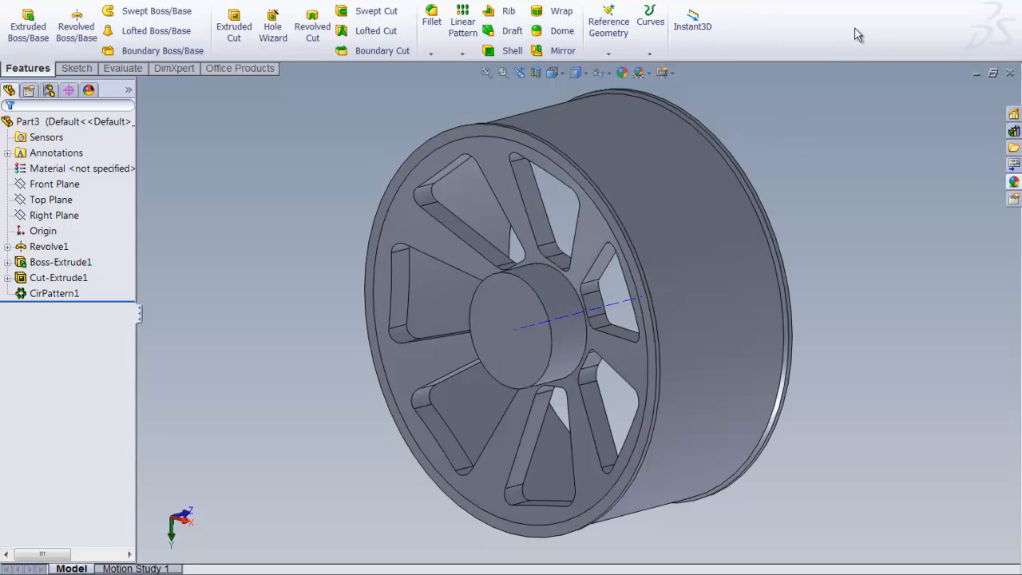
- Apply the polished brass appearance to the whole part
{"action": "left_click", "coordinate": [622, 73]}
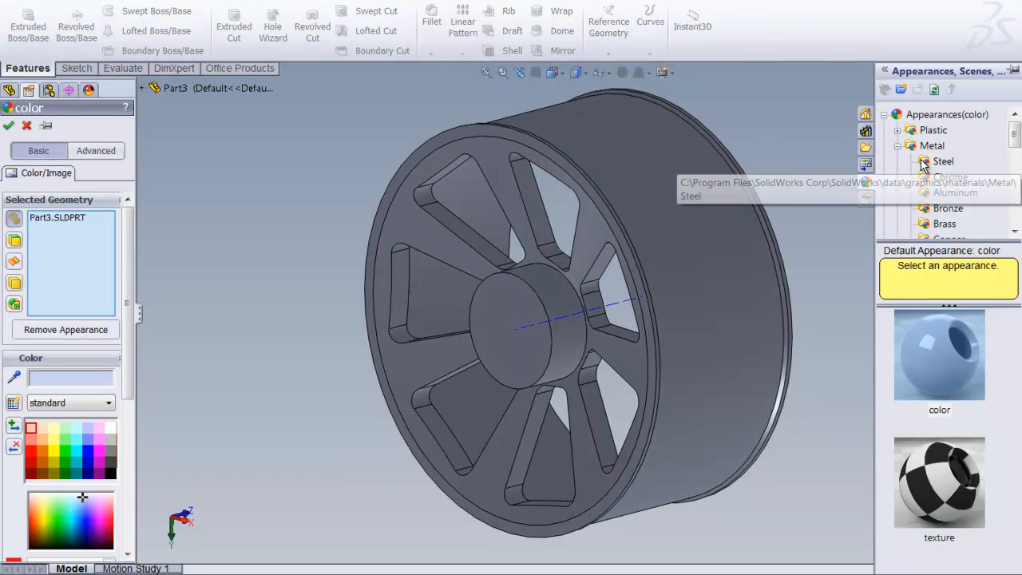
{"action": "left_click", "coordinate": [942, 225]}
{"action": "mouse_move", "coordinate": [936, 344]}
{"action": "left_click_drag", "start_coordinate": [936, 343], "coordinate": [692, 231]}
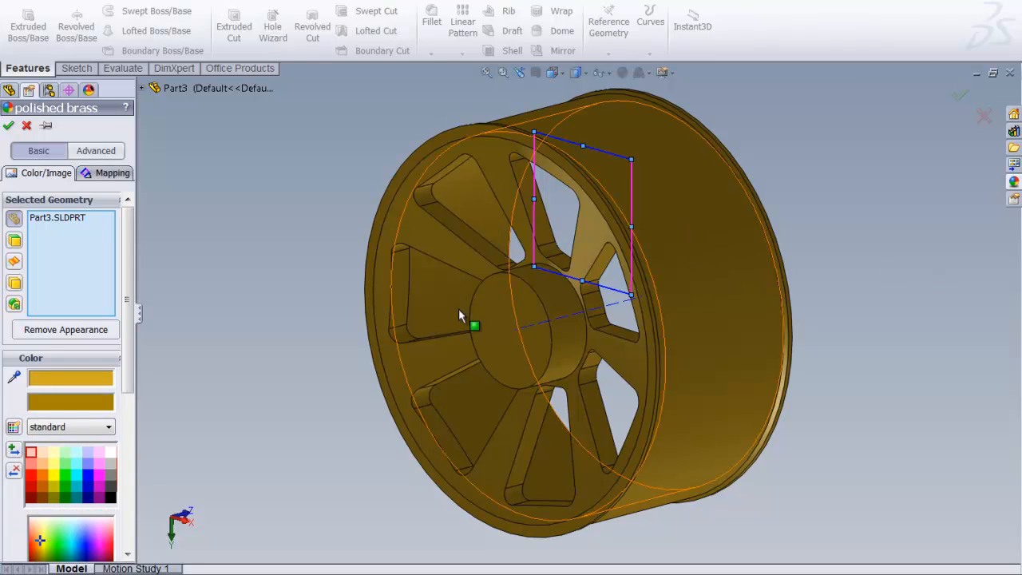
{"action": "left_click", "coordinate": [8, 126]}
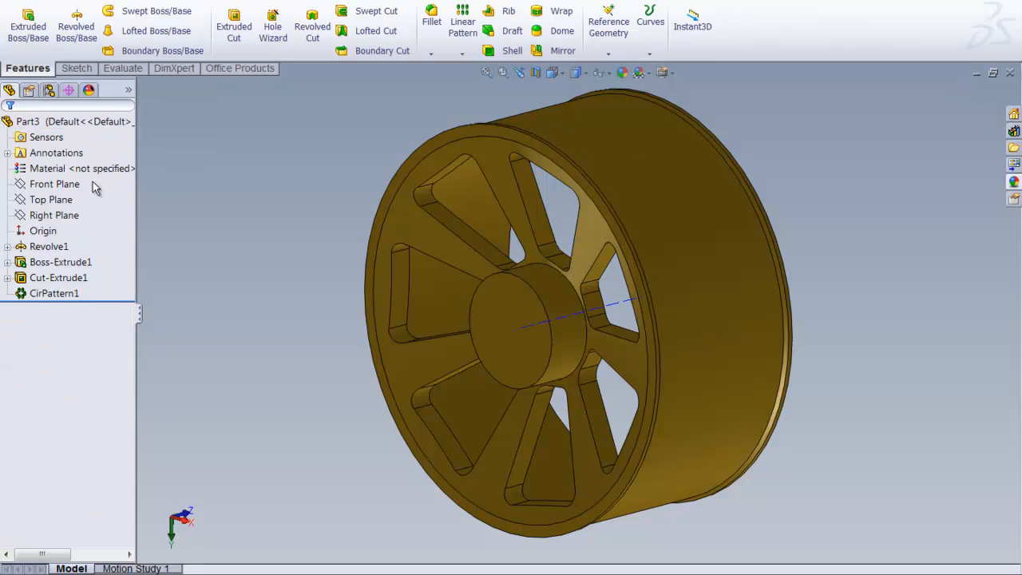
{"action": "right_click", "coordinate": [163, 215]}
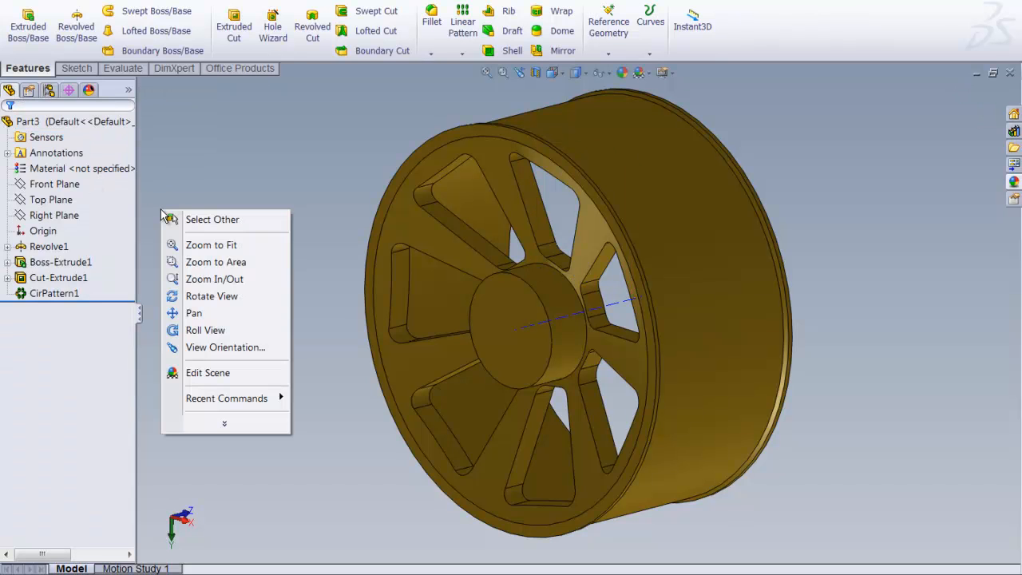
{"action": "left_click", "coordinate": [212, 296]}
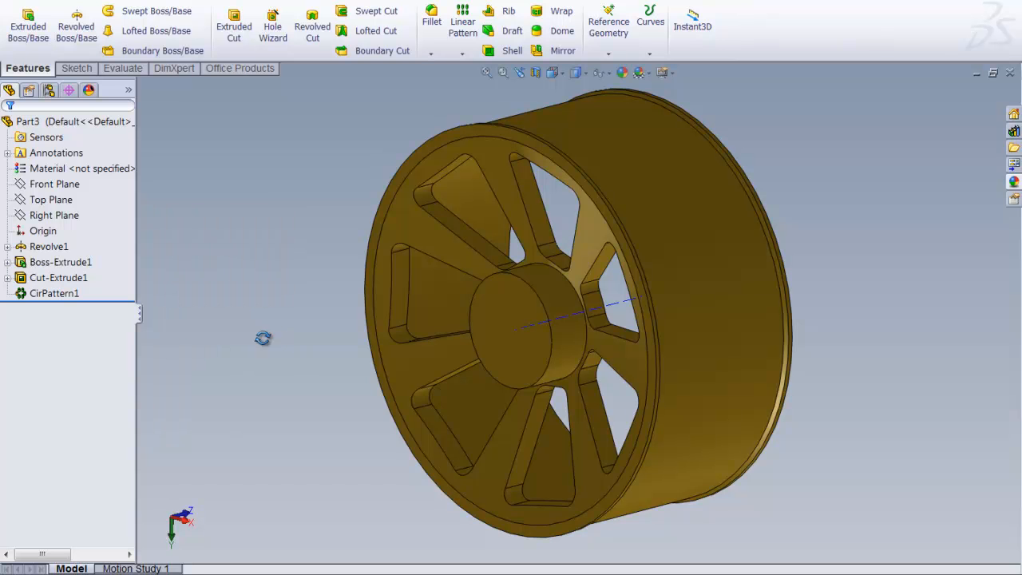
{"action": "left_click_drag", "start_coordinate": [909, 386], "coordinate": [927, 429]}
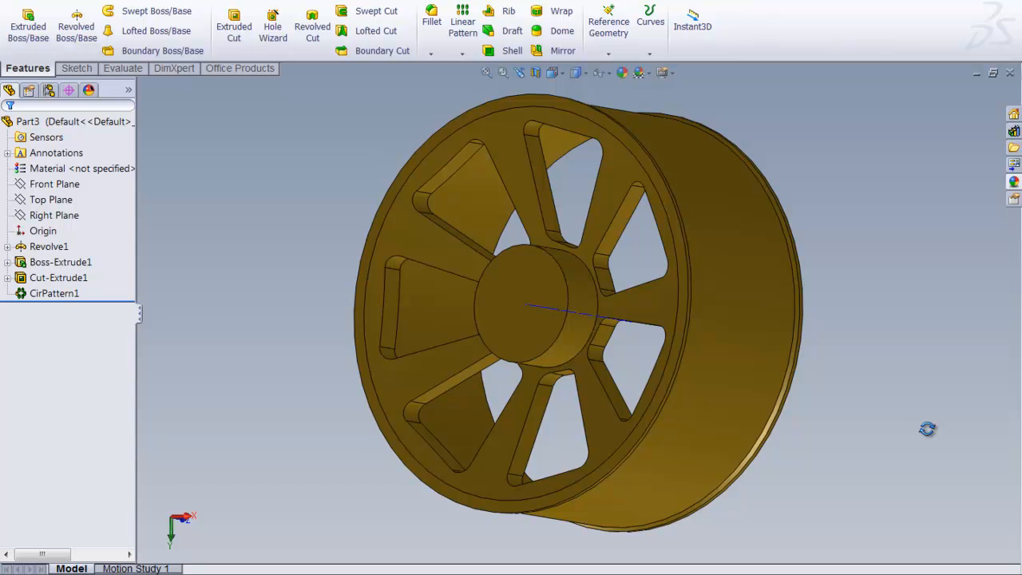